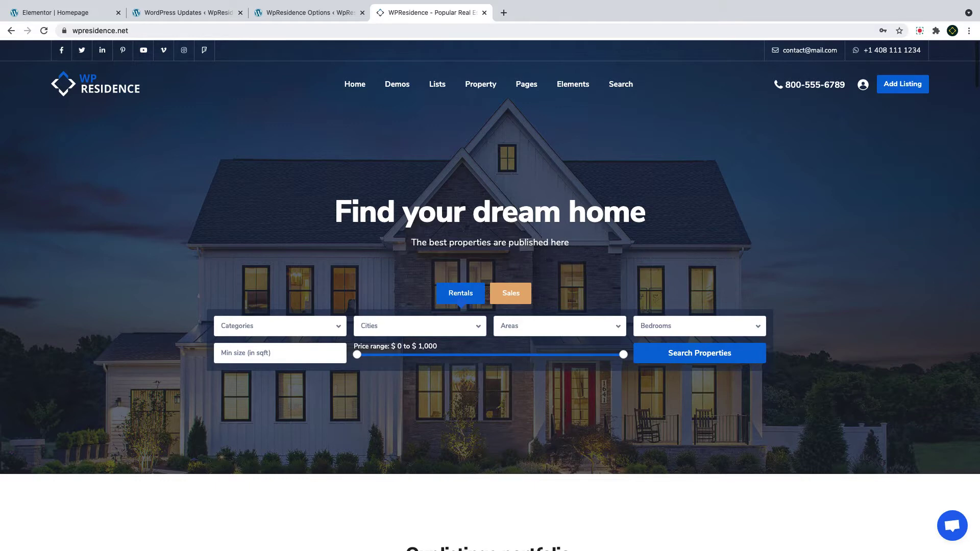
- Examine the Spanish demo homepage, from its hero header and headline down to the listings available for rent
key(super+grave)
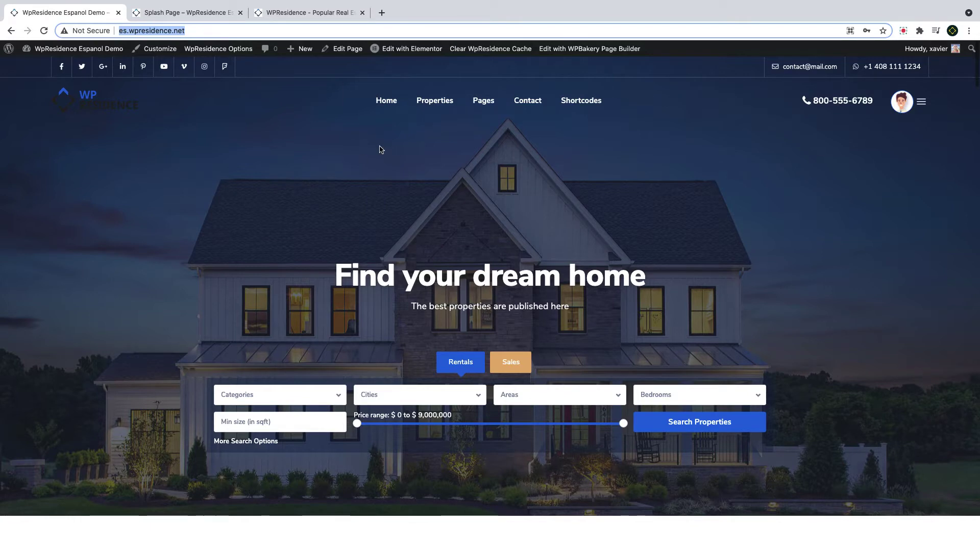
scroll(379, 149, down, 10)
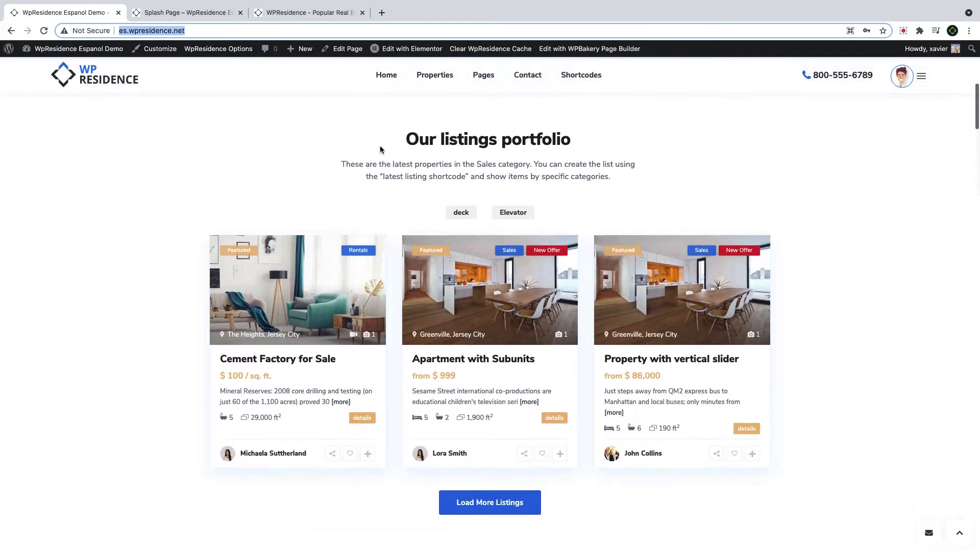
scroll(379, 147, down, 12)
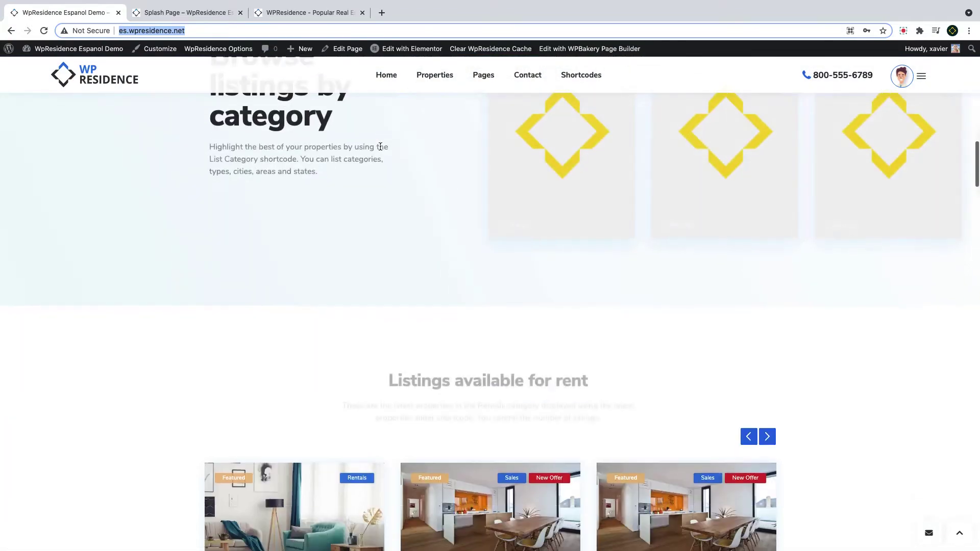
scroll(380, 147, down, 6)
scroll(380, 148, up, 5)
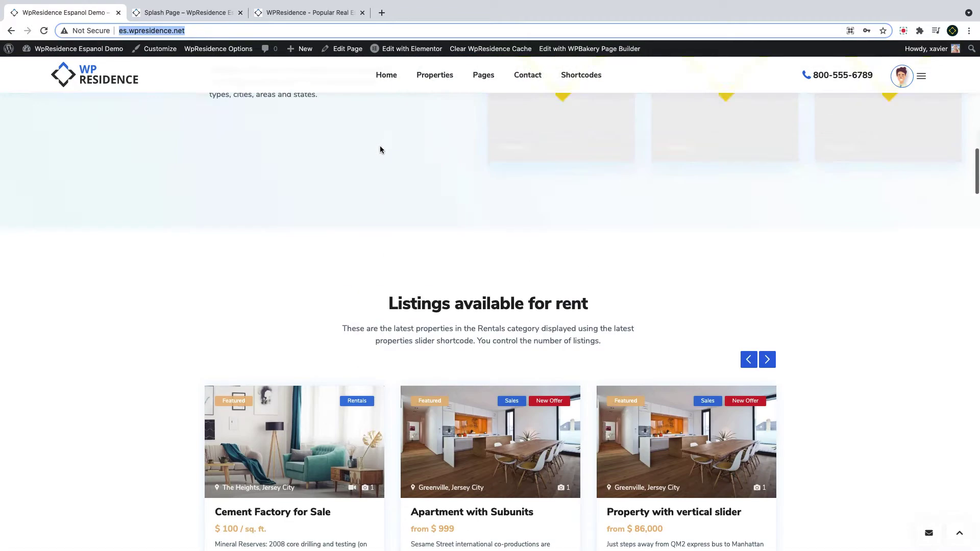
scroll(380, 149, up, 20)
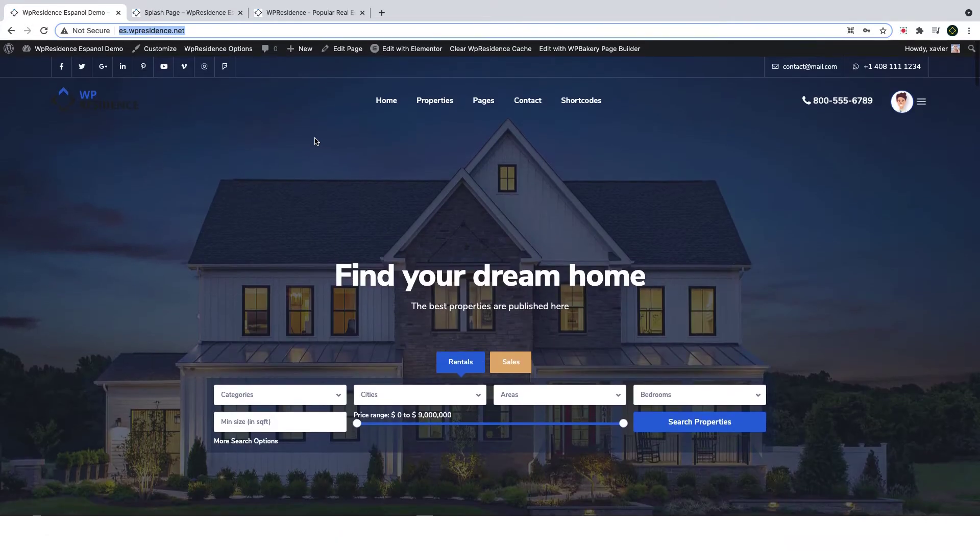
click(463, 163)
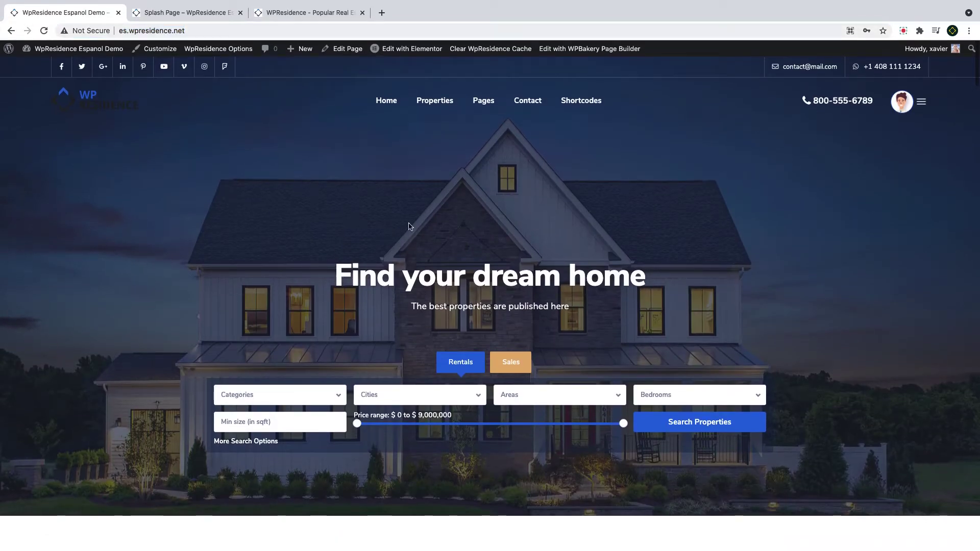
drag(664, 283, 331, 291)
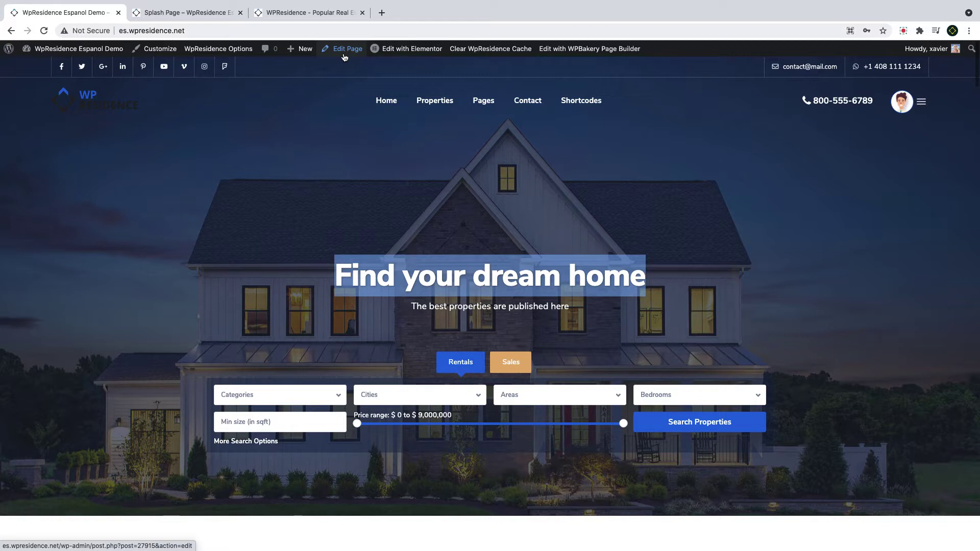
- Open the homepage in the WordPress page editor and go to its Appearance Options
click(344, 56)
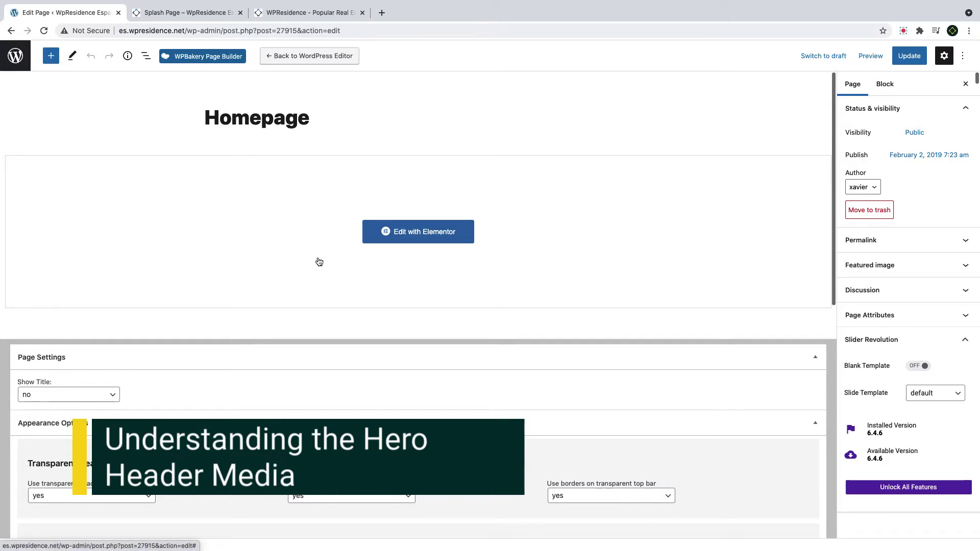
scroll(182, 278, down, 5)
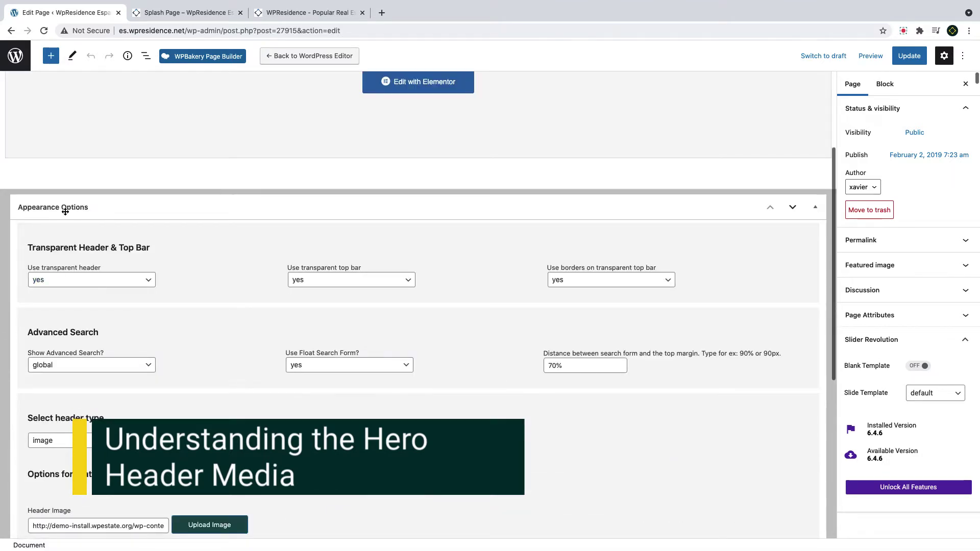
scroll(86, 315, down, 2)
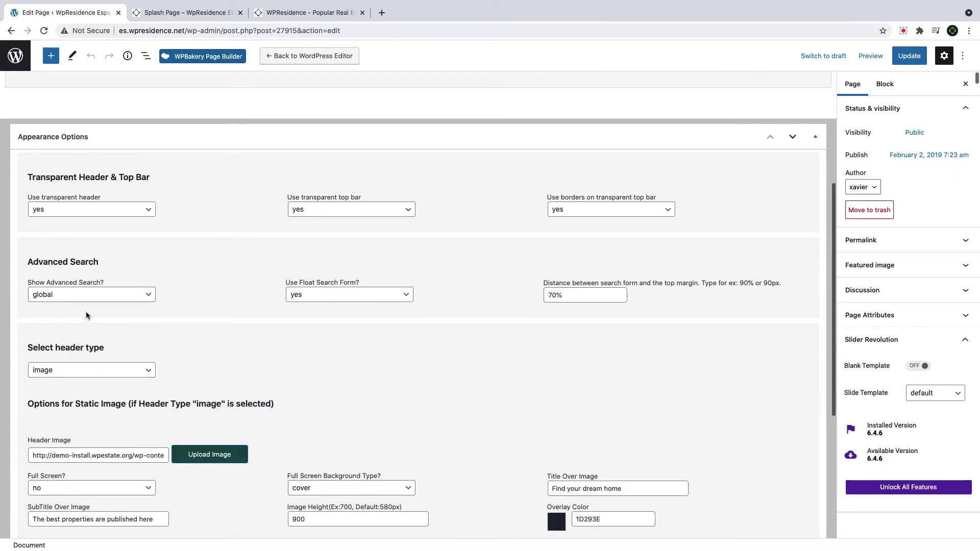
- Examine the homepage's transparent header and top bar options, advanced search settings and selected header type
click(95, 211)
click(328, 210)
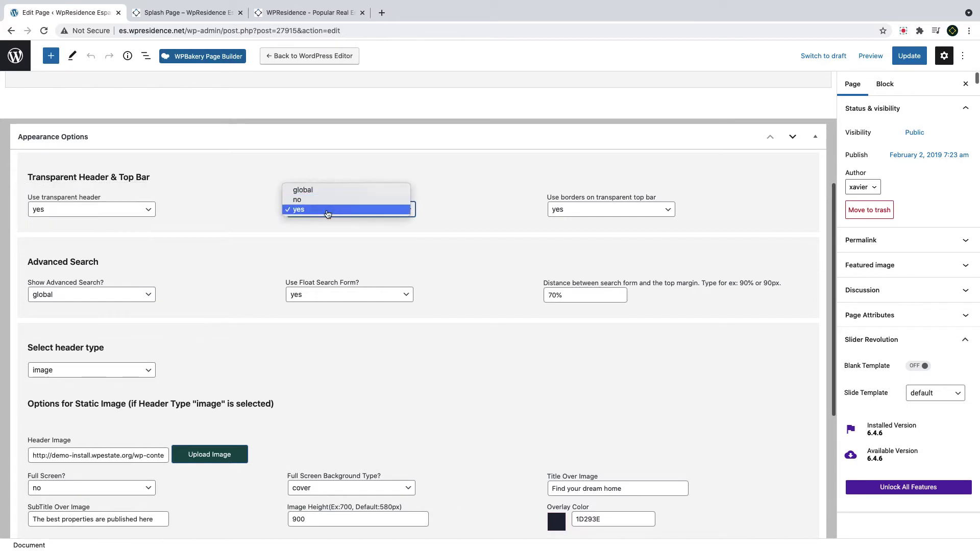
click(328, 209)
click(575, 210)
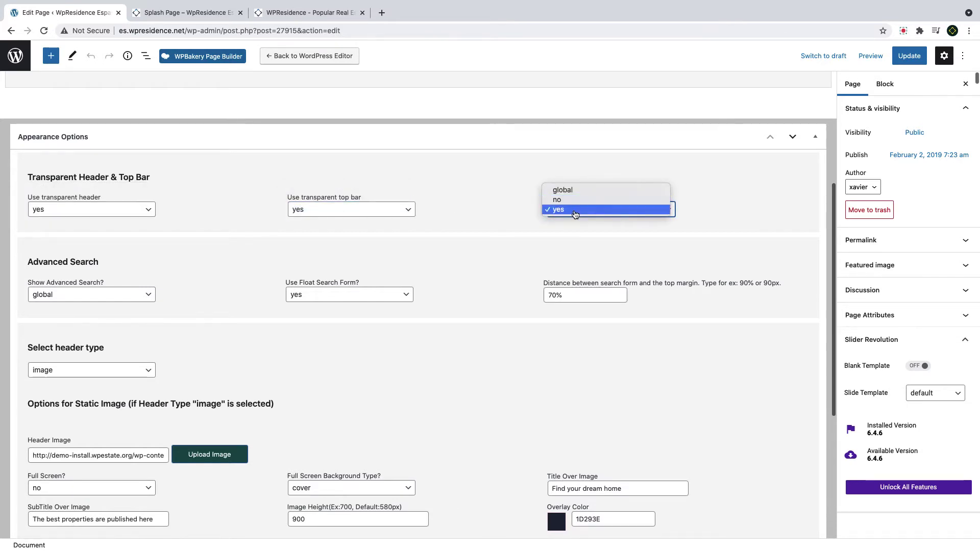
click(576, 209)
click(90, 298)
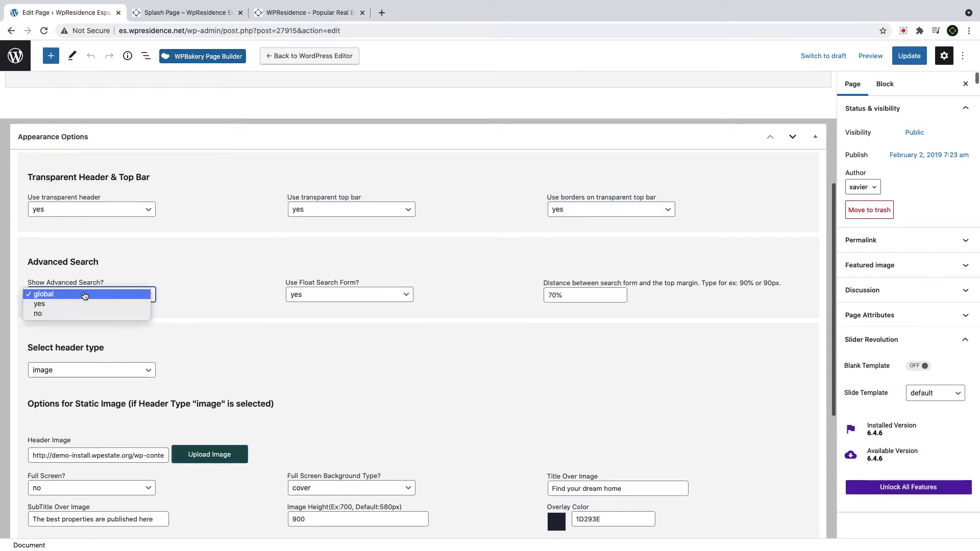
click(121, 299)
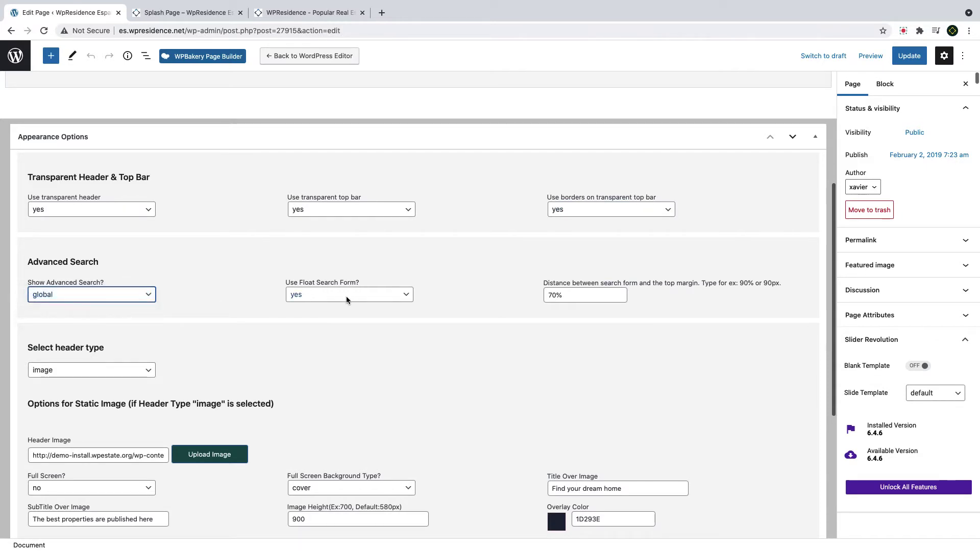
click(337, 301)
click(337, 299)
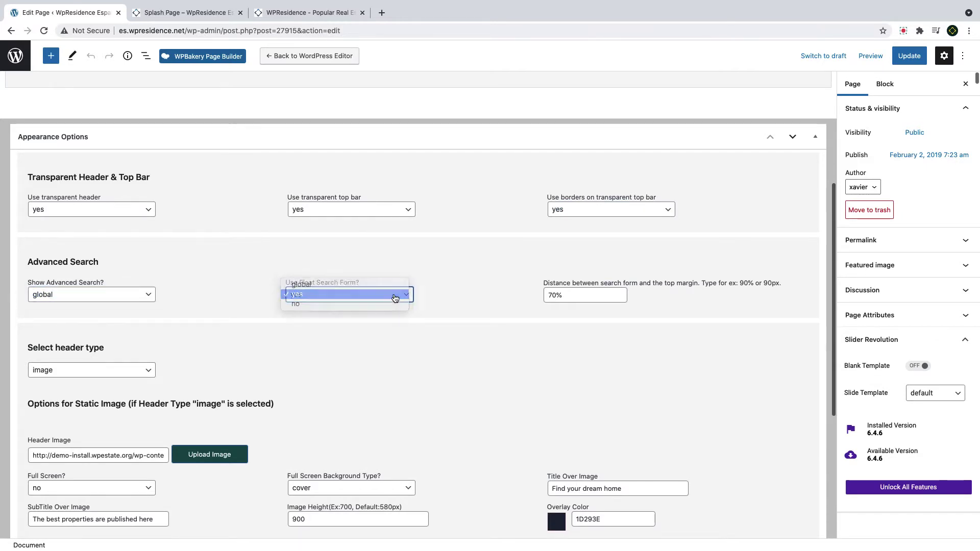
key(Tab)
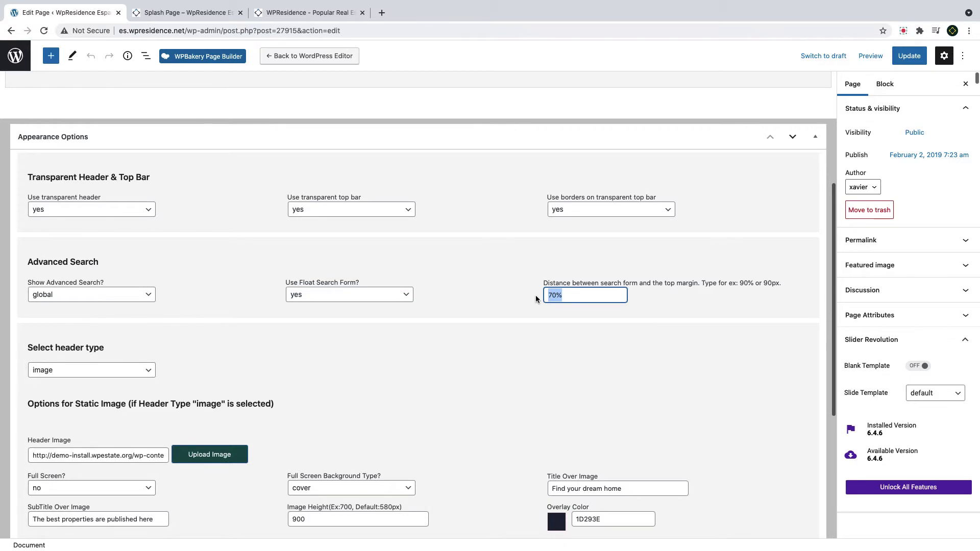
click(108, 371)
click(110, 373)
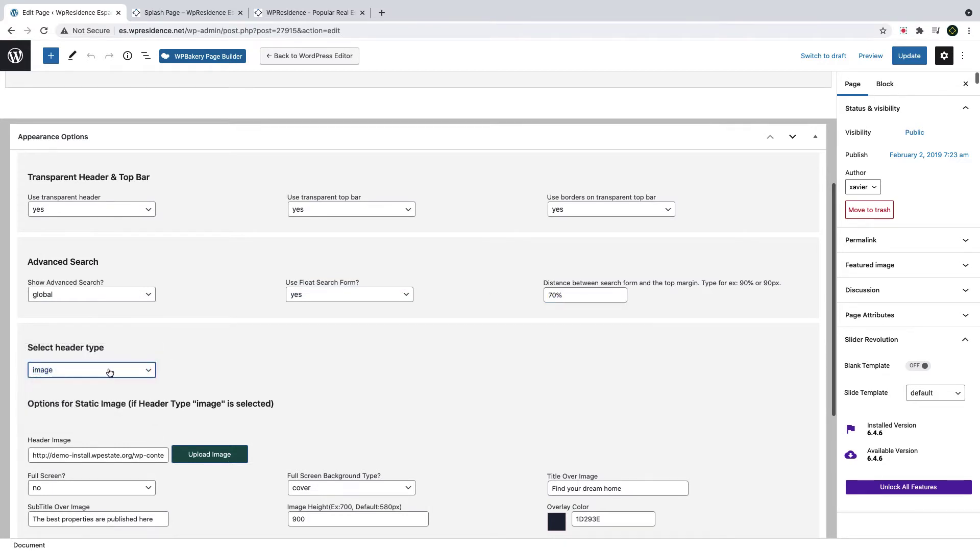
- Upload beach_aerial5.jpg from the wpresidence spanish demo folder and insert it at full size as the header image
scroll(183, 384, down, 3)
click(210, 372)
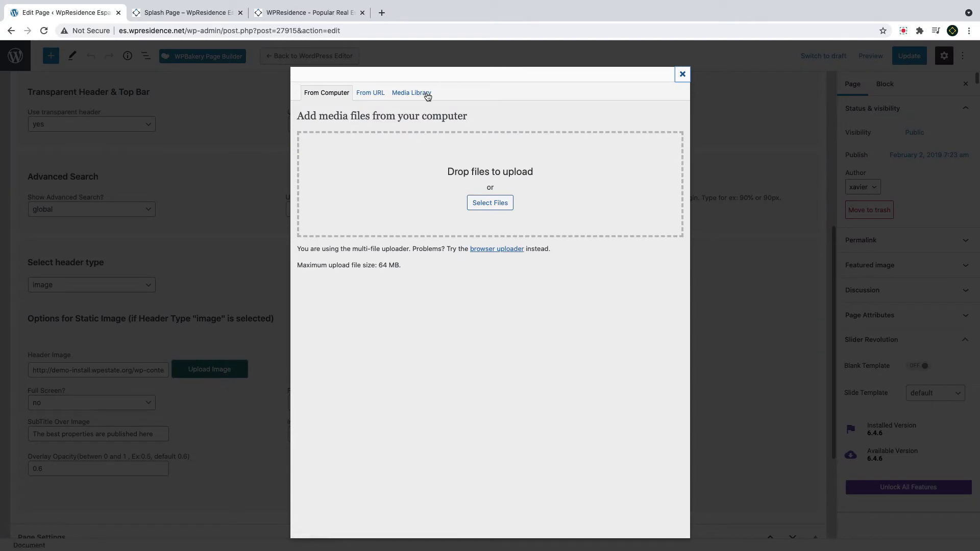
click(489, 202)
click(510, 27)
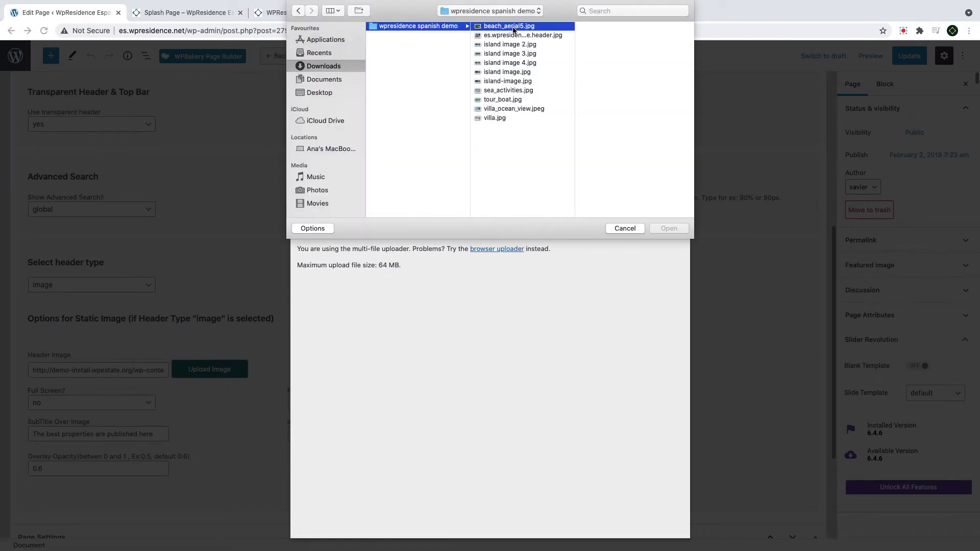
click(504, 36)
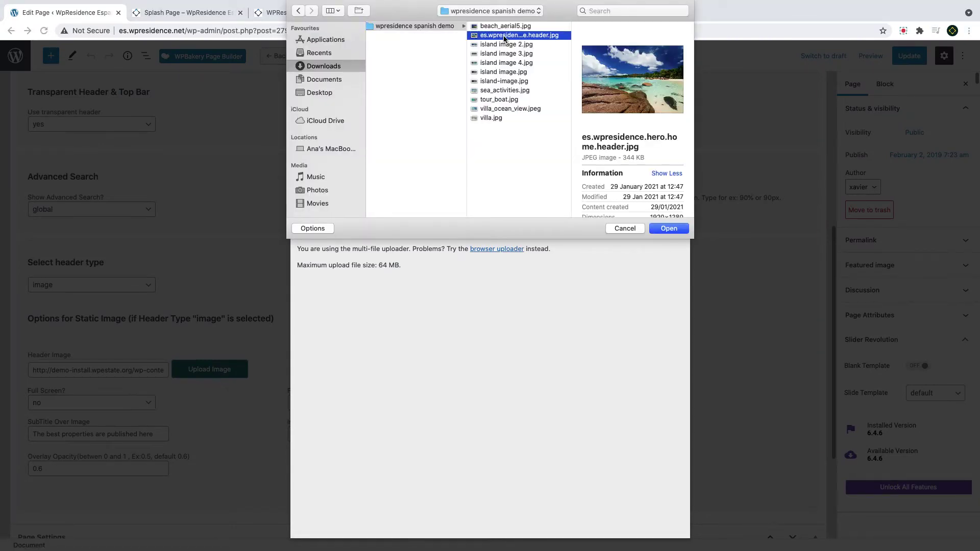
click(501, 27)
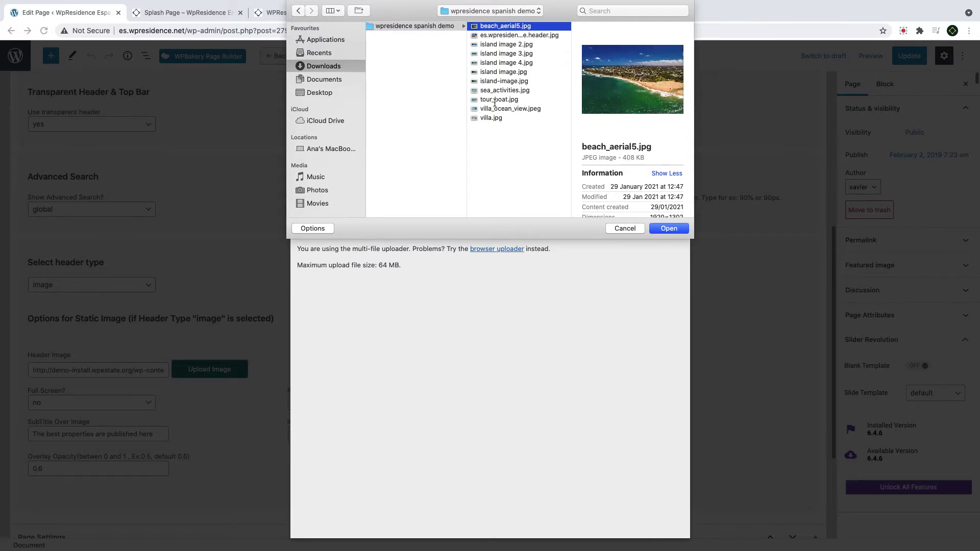
click(669, 229)
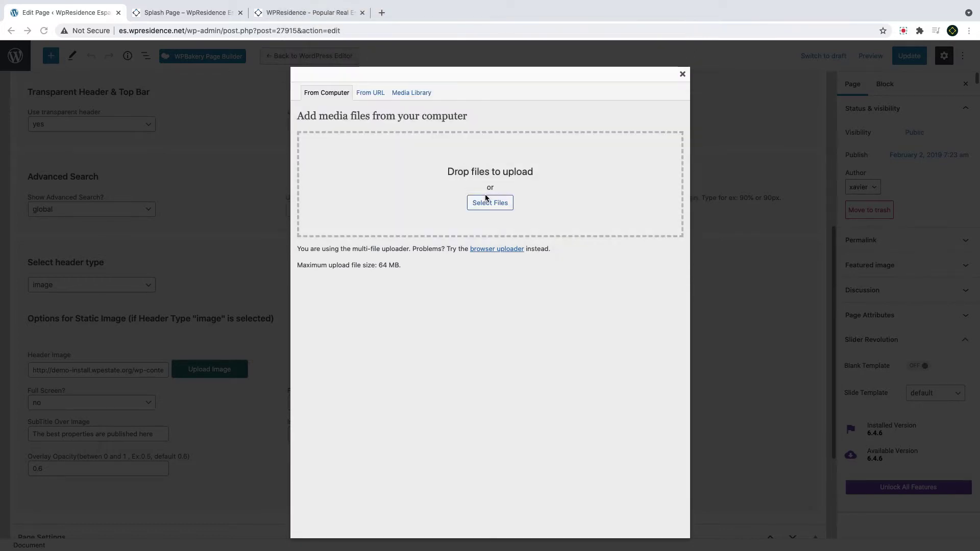
scroll(486, 191, down, 5)
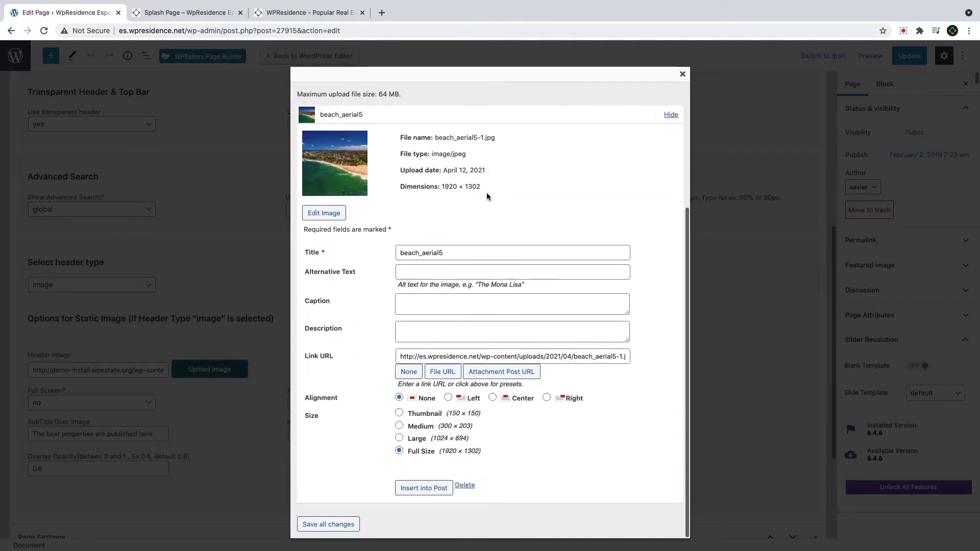
click(438, 487)
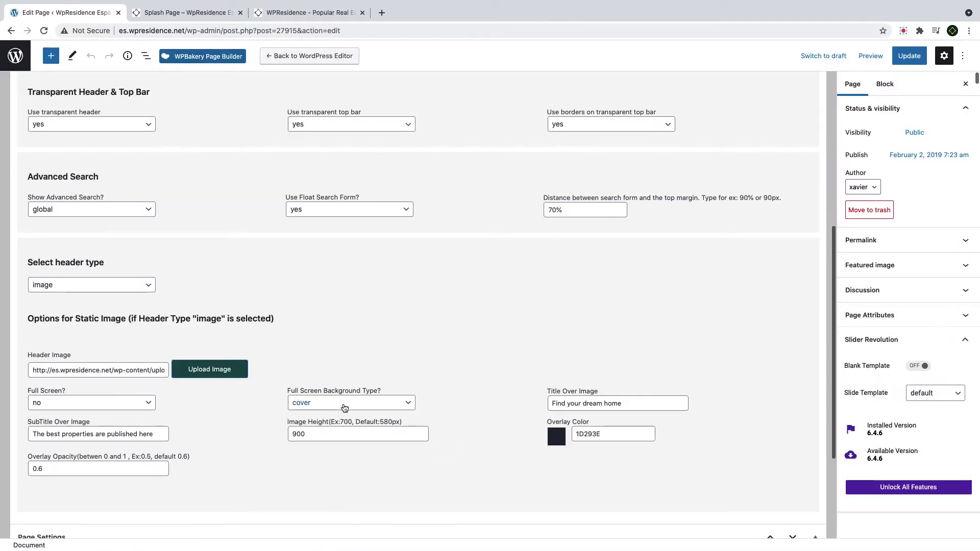
- Change the title over the header image to "Find your home in Spain"
click(572, 403)
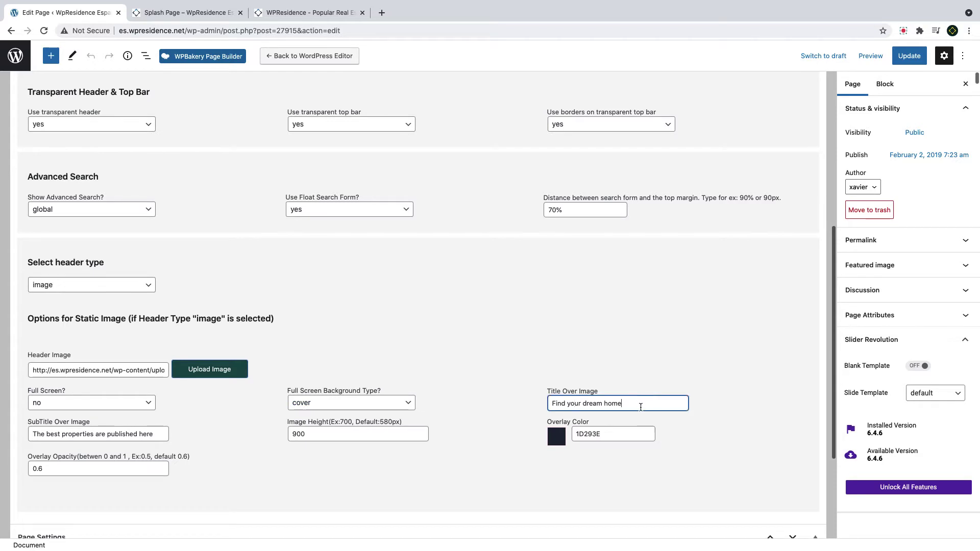
key(super+a)
text(Find your home in spain)
key(BackSpace)
key(BackSpace)
key(BackSpace)
key(BackSpace)
key(BackSpace)
text(Spain)
- Set the header image height to 800
click(78, 434)
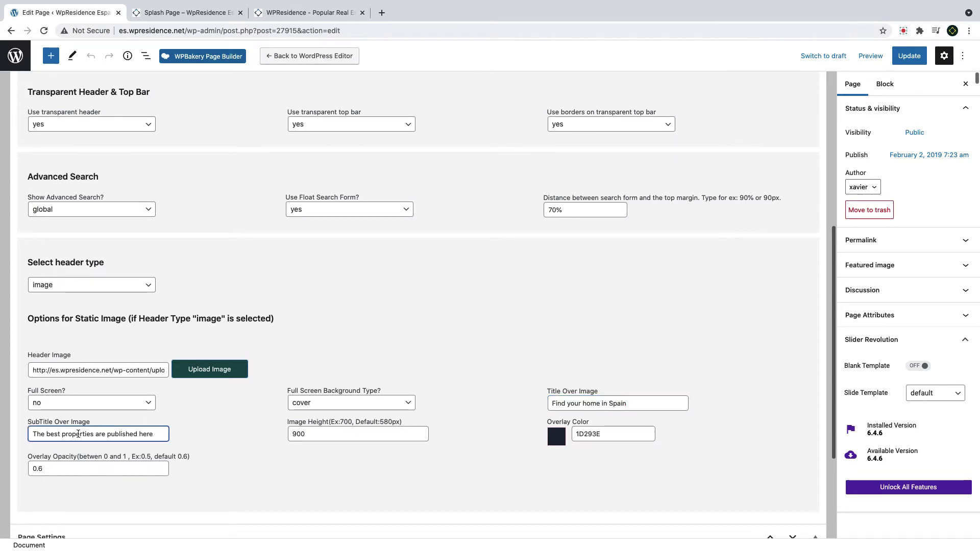
click(311, 434)
drag(291, 434, 297, 434)
text(8)
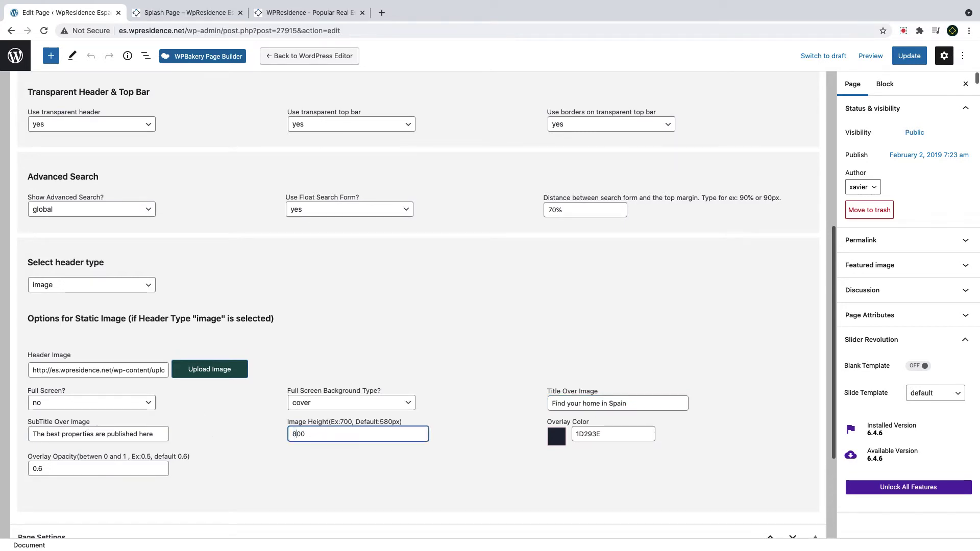
- Set the header overlay color to 302b2b and its opacity to 0.55, and save the page
click(564, 438)
click(566, 526)
click(309, 480)
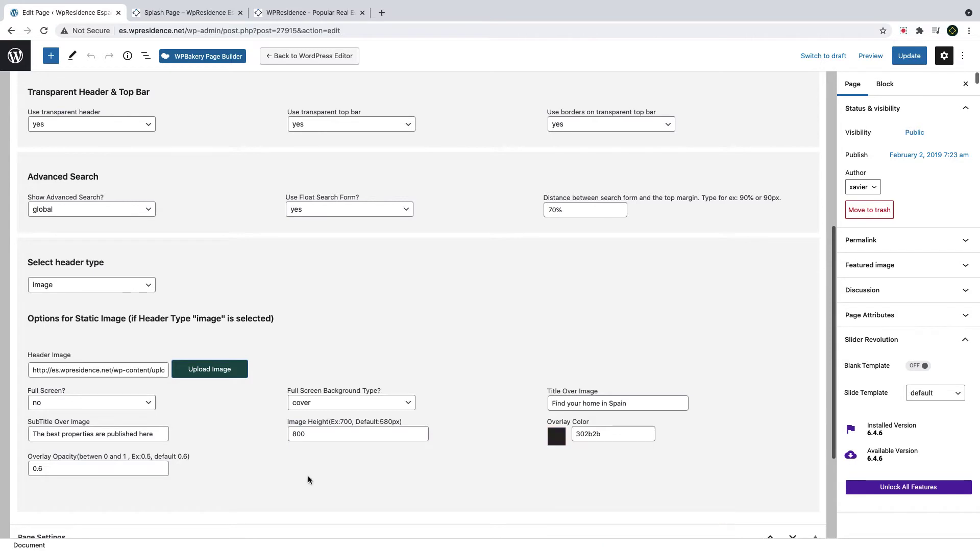
click(77, 465)
key(super+s)
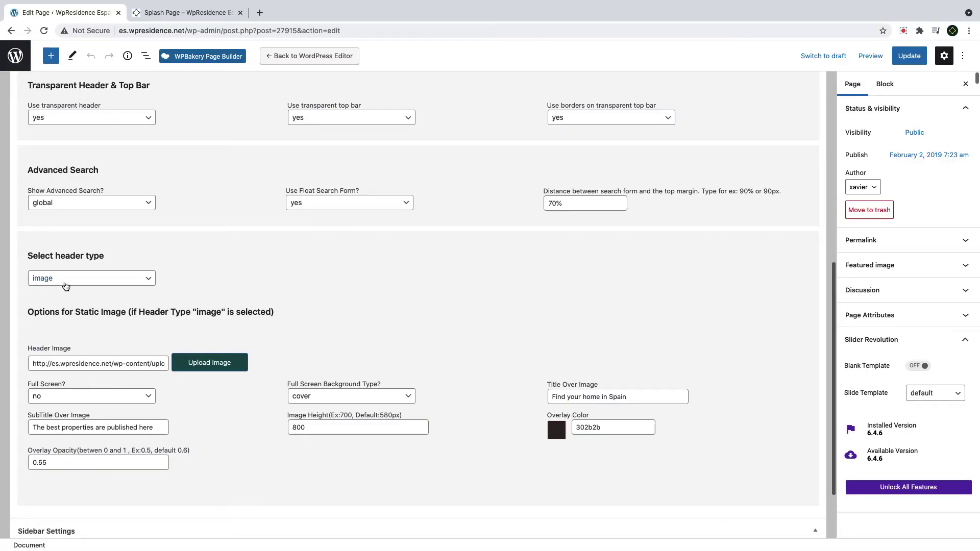
- Review the available header types for the homepage and keep image selected
click(66, 285)
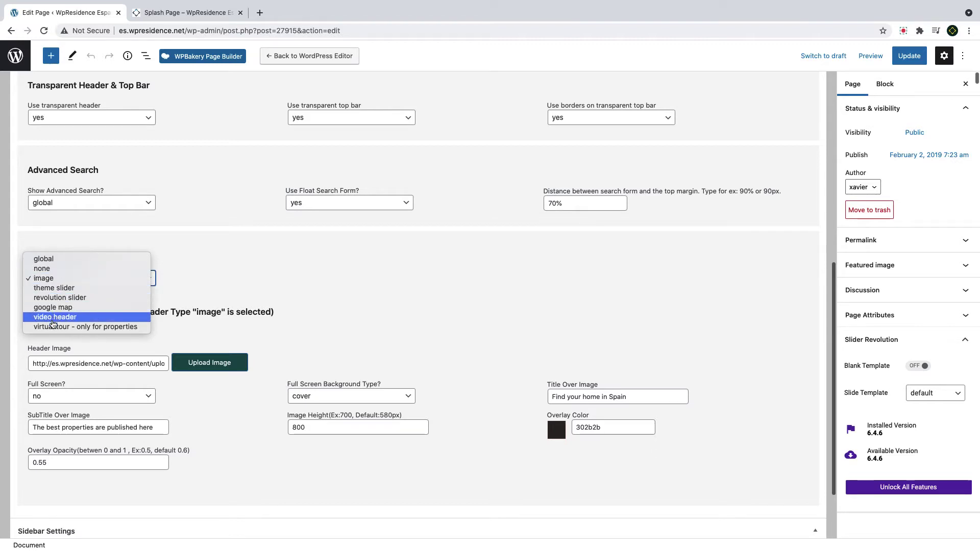
click(56, 280)
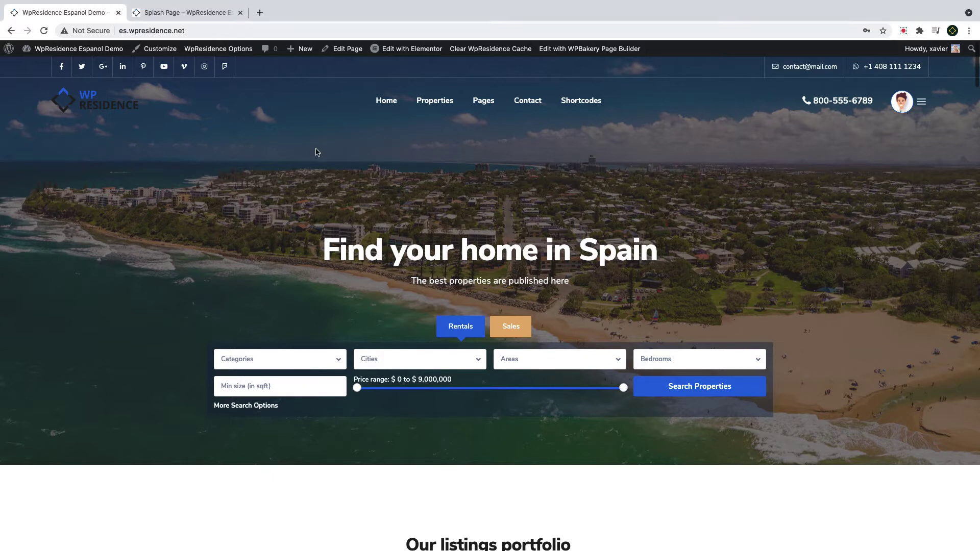
- Open the published Spanish demo homepage for editing with Elementor
mouse_move(386, 101)
mouse_move(407, 152)
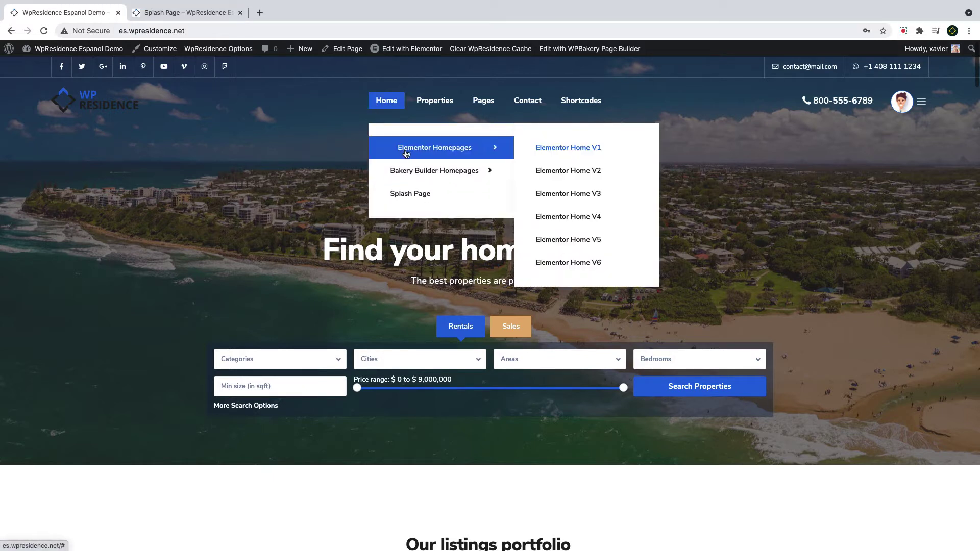
mouse_move(466, 168)
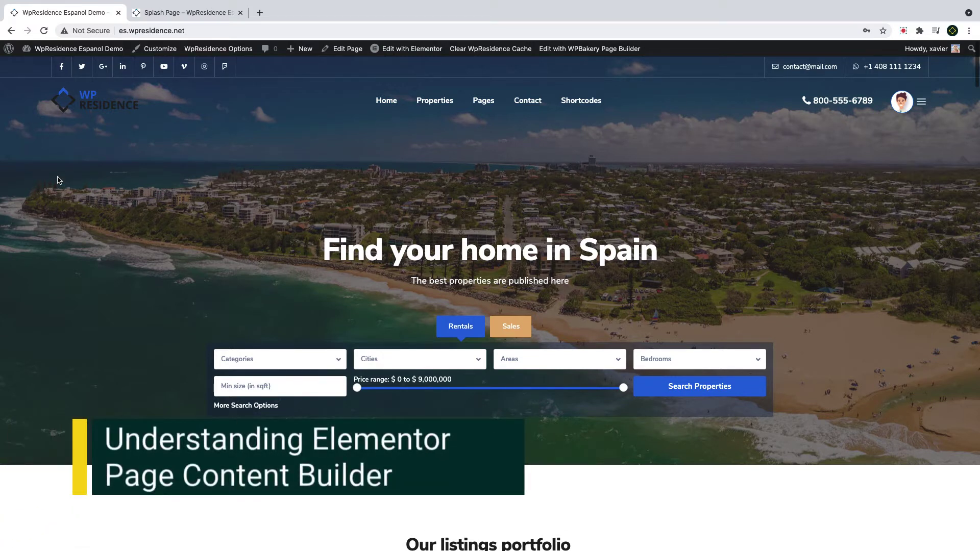
mouse_move(414, 60)
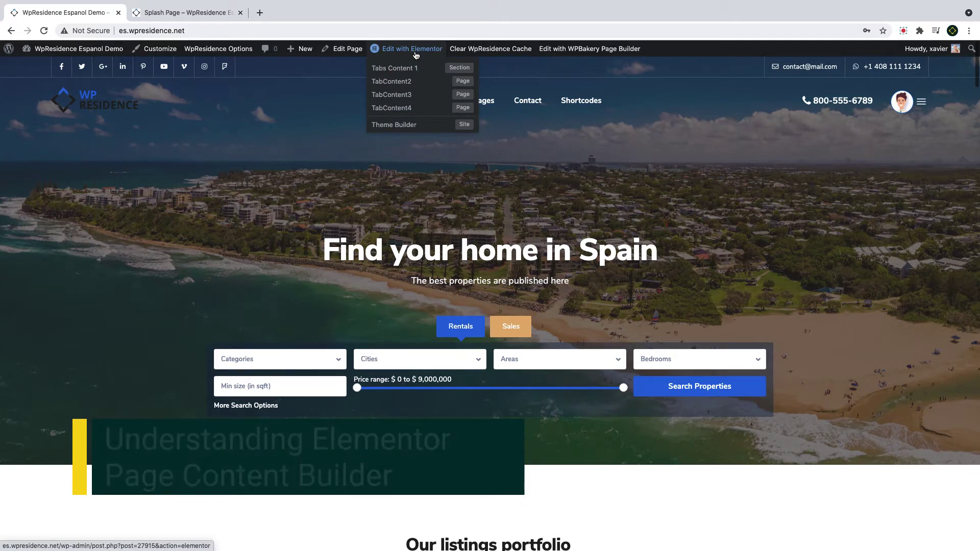
click(415, 53)
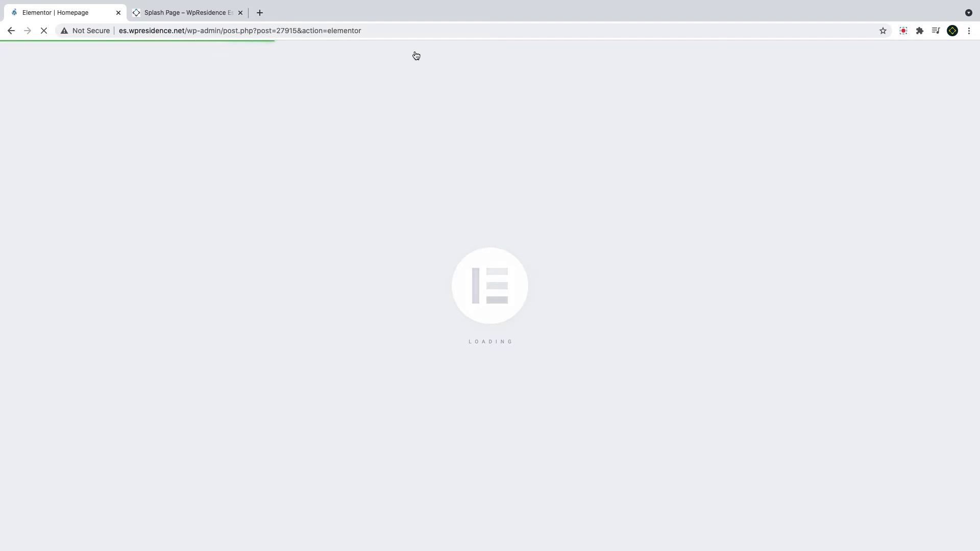
- Review the available Elementor widget categories, focusing on the WPResidence widgets and WPResidence property page widgets
scroll(276, 204, down, 4)
scroll(276, 205, down, 2)
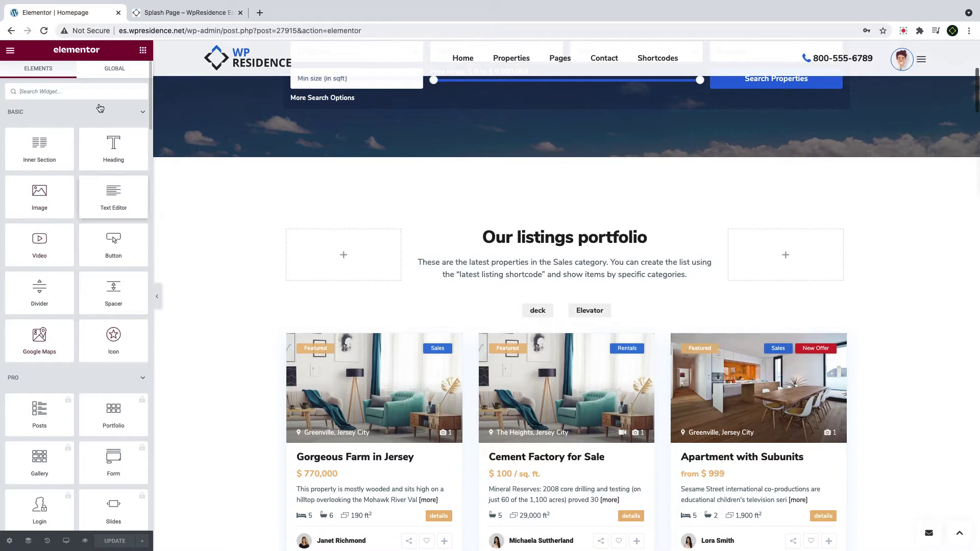
click(14, 116)
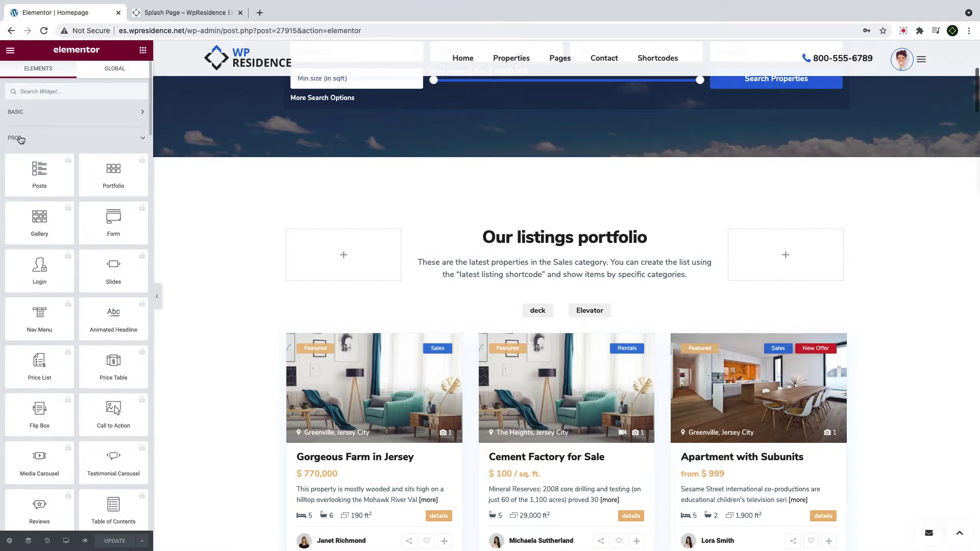
click(43, 145)
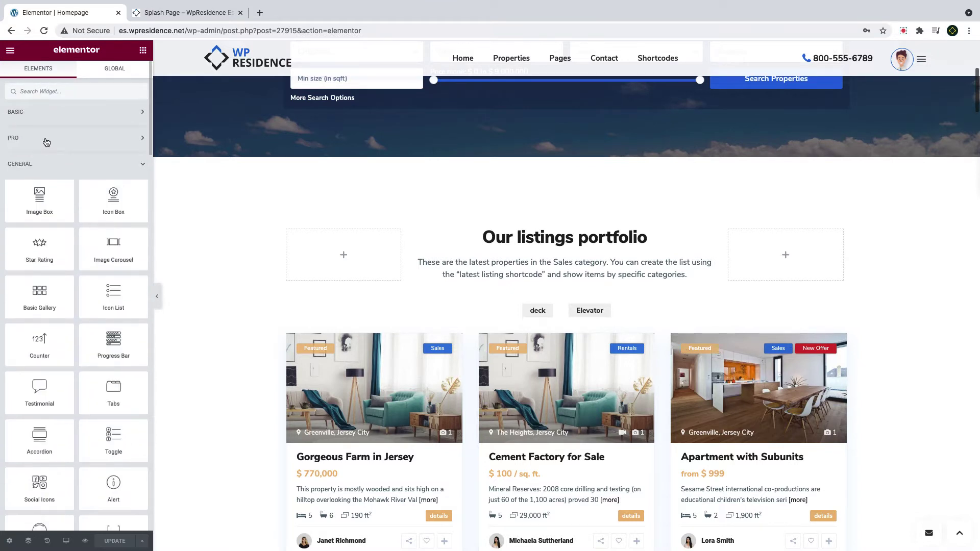
scroll(50, 217, down, 1)
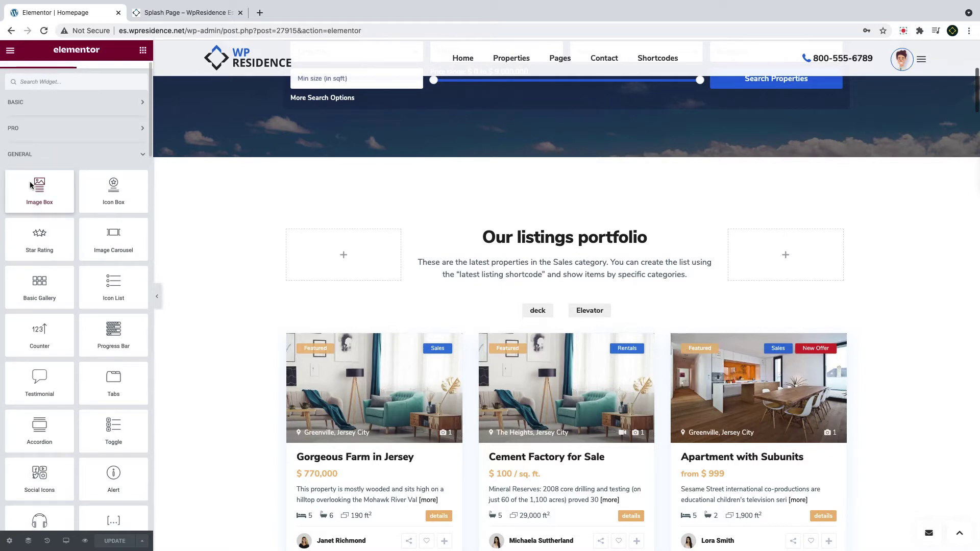
click(27, 155)
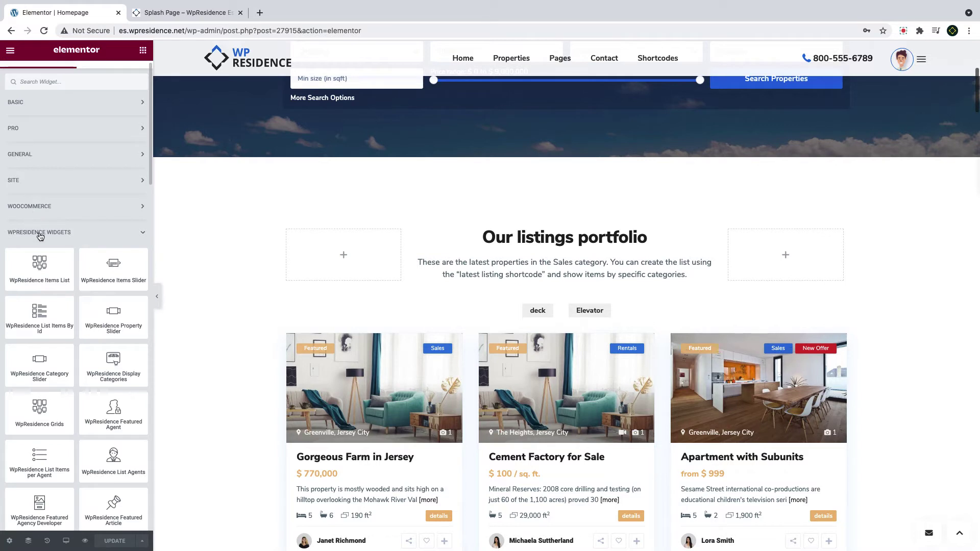
scroll(50, 221, down, 2)
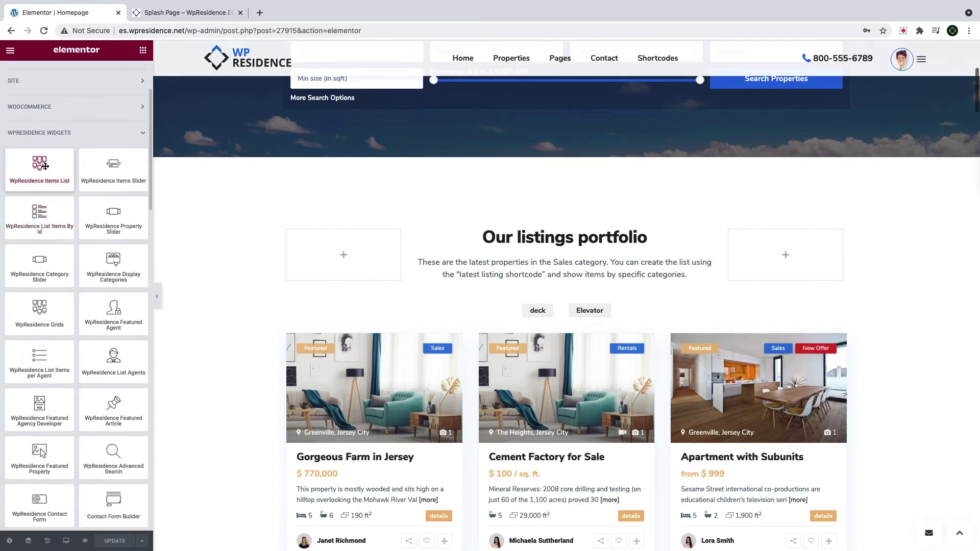
scroll(56, 179, down, 1)
drag(67, 98, 8, 102)
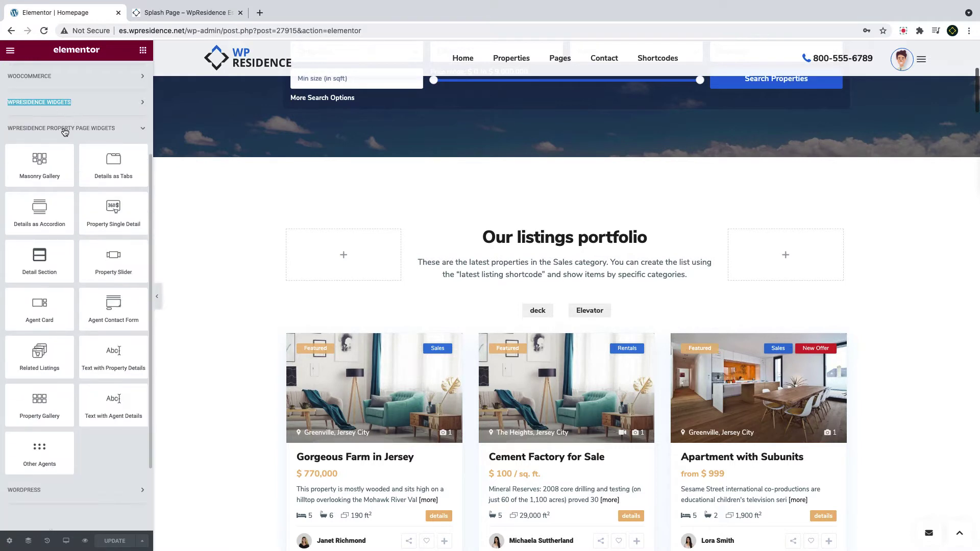
click(53, 105)
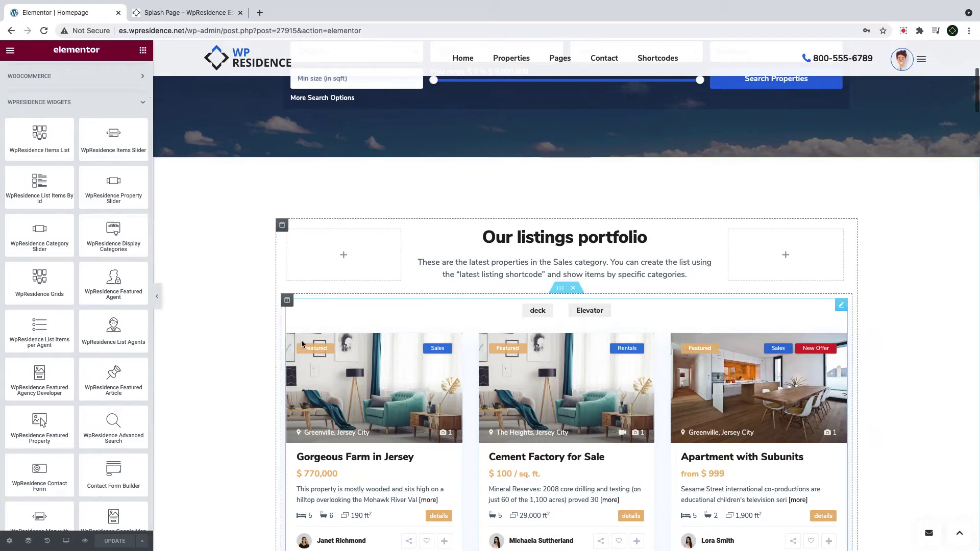
- Open the WpResidence Items List under "Our listings portfolio" for editing, dismiss the right-click tip, and keep properties as the item type
scroll(302, 331, down, 3)
click(321, 307)
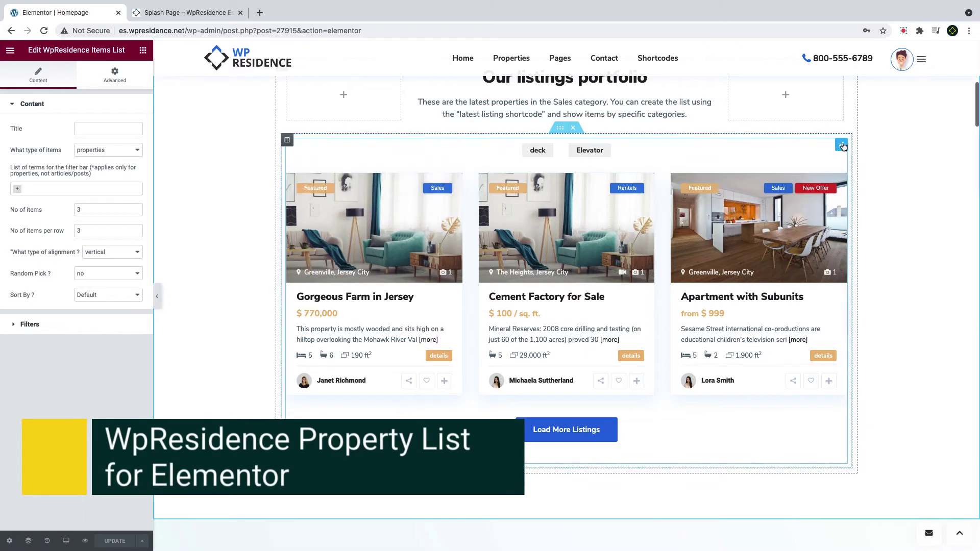
click(841, 147)
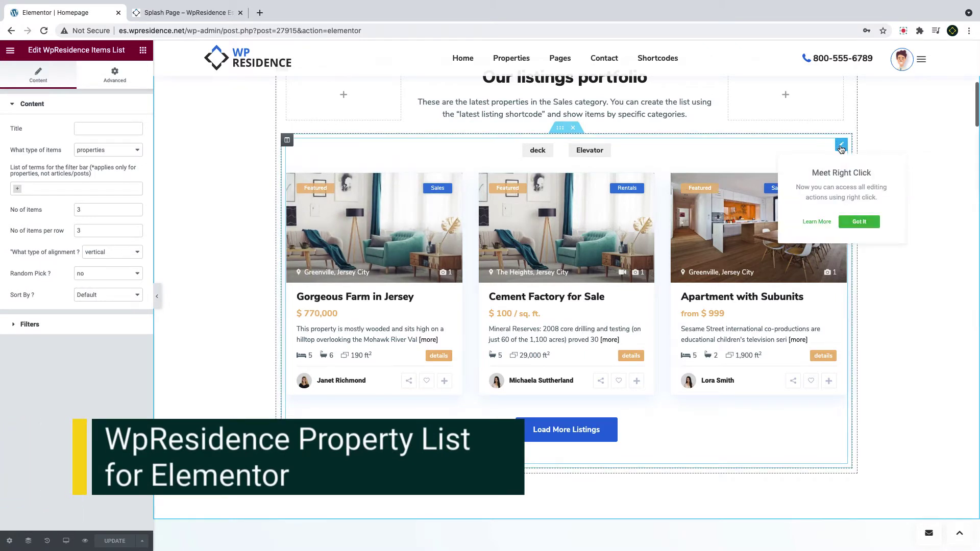
click(856, 223)
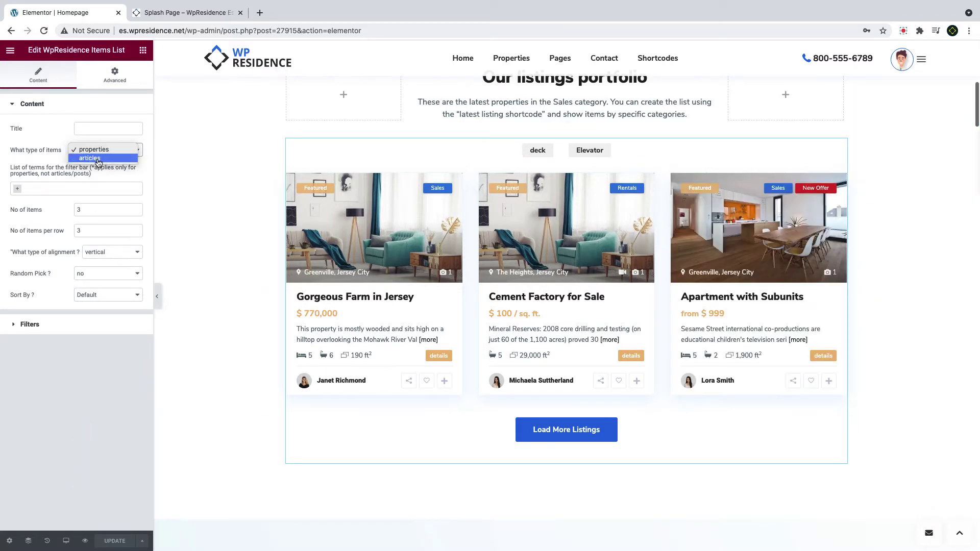
click(101, 151)
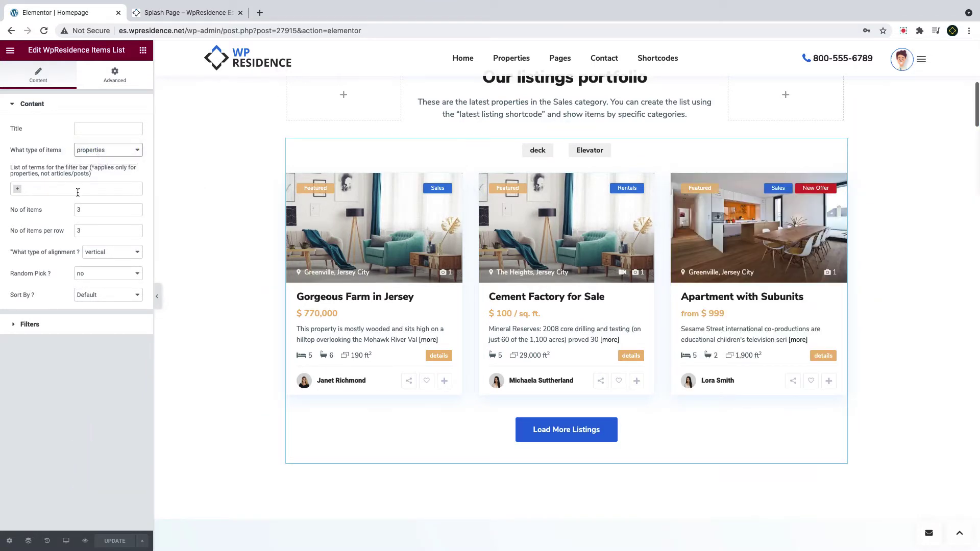
- Add Apartments and Condos as filter bar terms for the WpResidence Items List
click(60, 190)
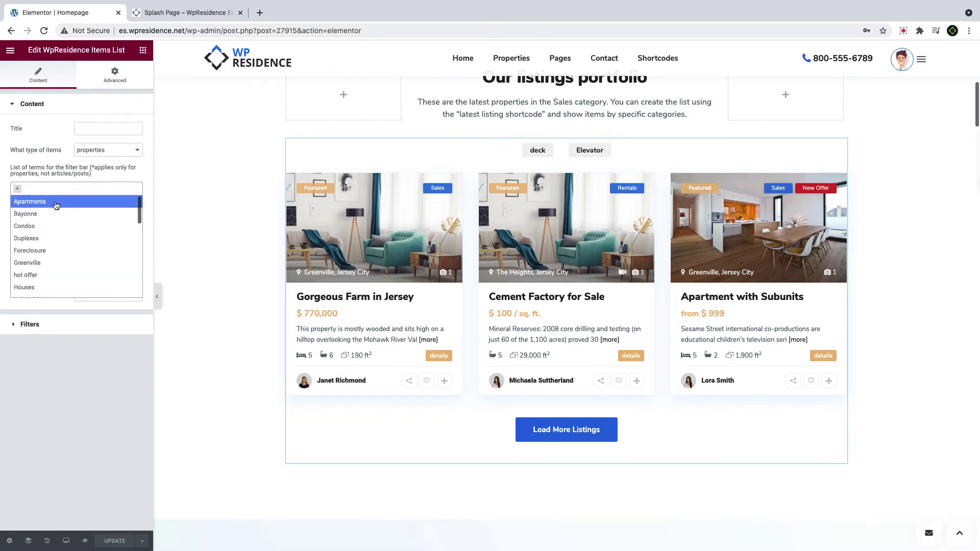
click(56, 202)
click(87, 189)
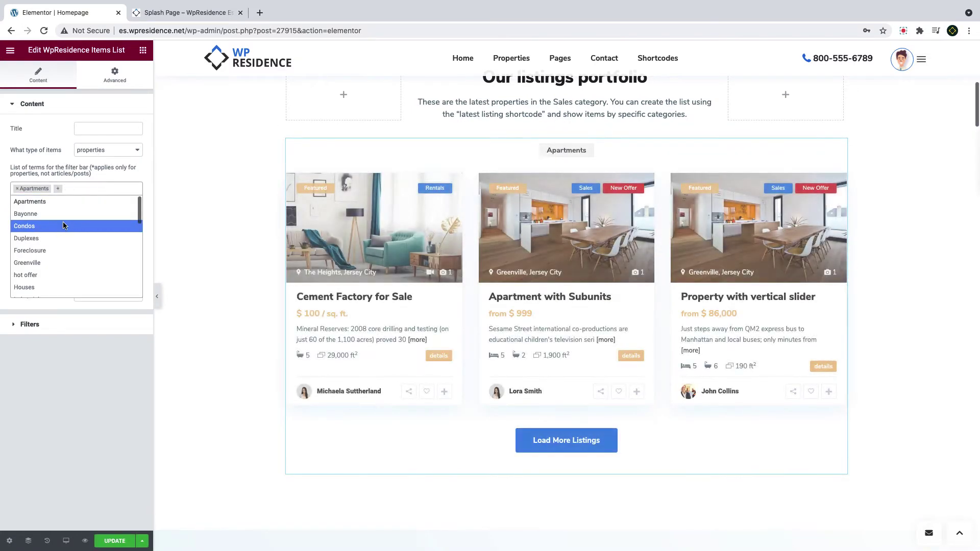
click(63, 226)
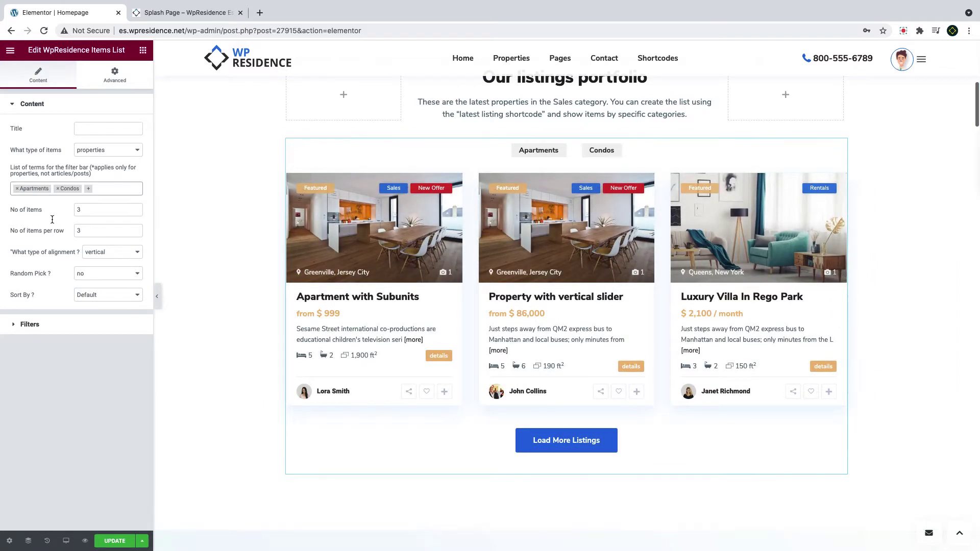
- Set the Items List to 6 items and its alignment to horizontal
double_click(83, 212)
text(6)
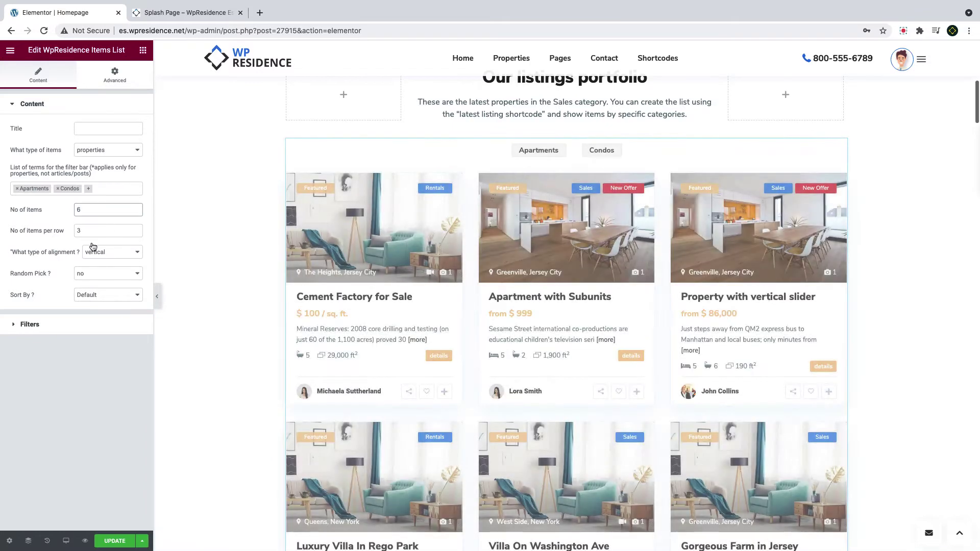
click(99, 252)
click(103, 261)
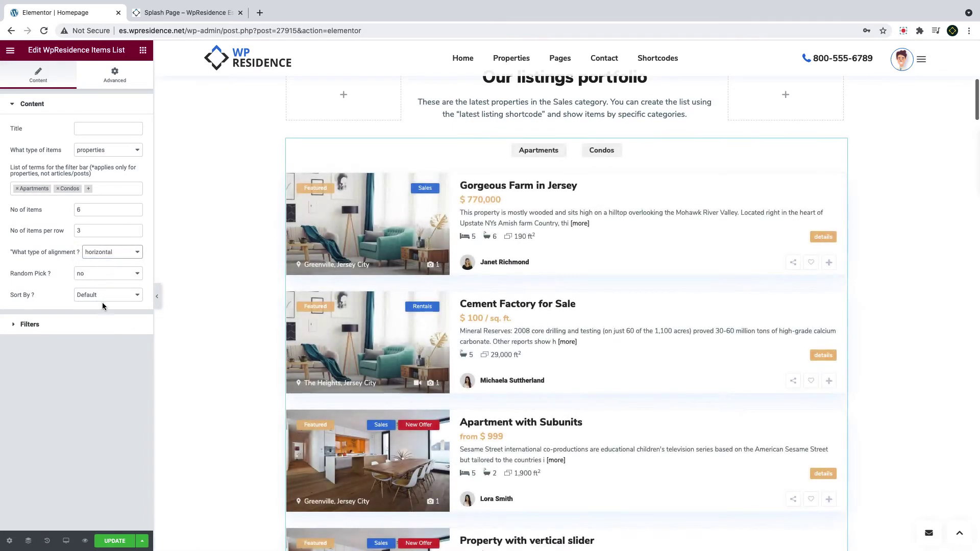
- Sort the Items List by Price High to Low and keep its featured-listings-only filter set to no
click(104, 296)
click(106, 304)
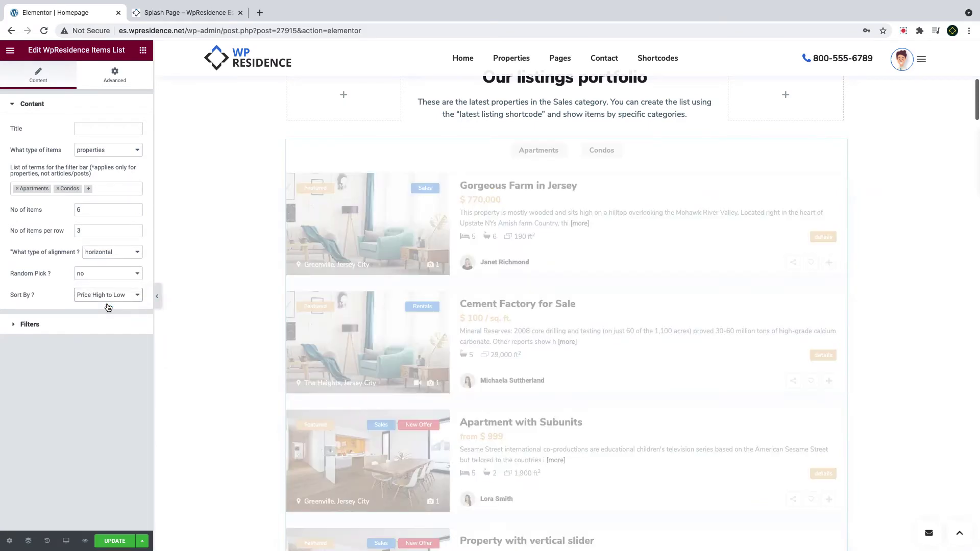
click(49, 325)
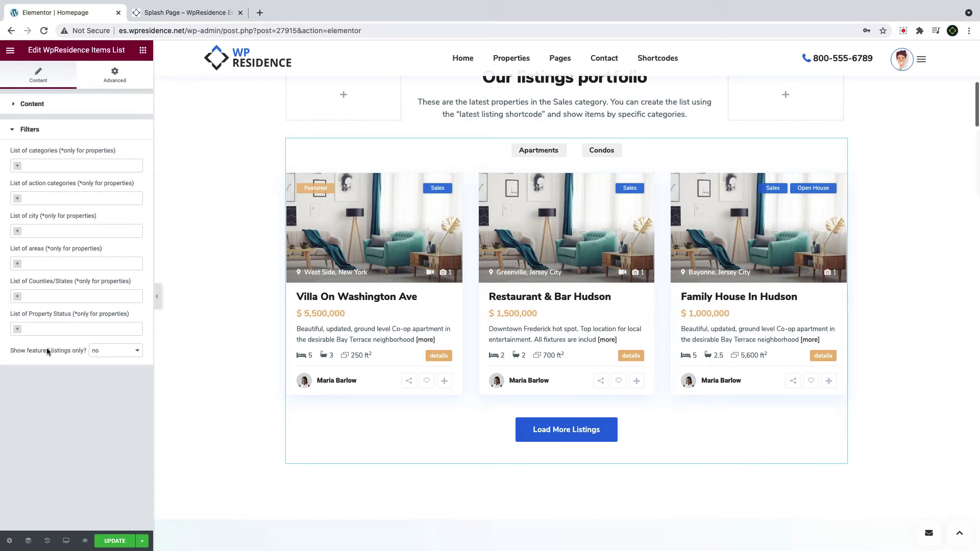
click(104, 351)
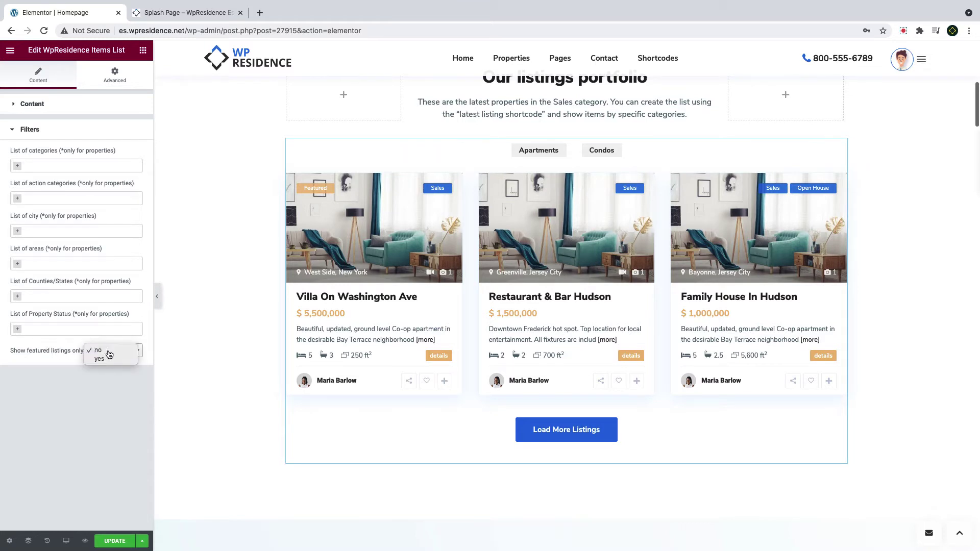
click(109, 352)
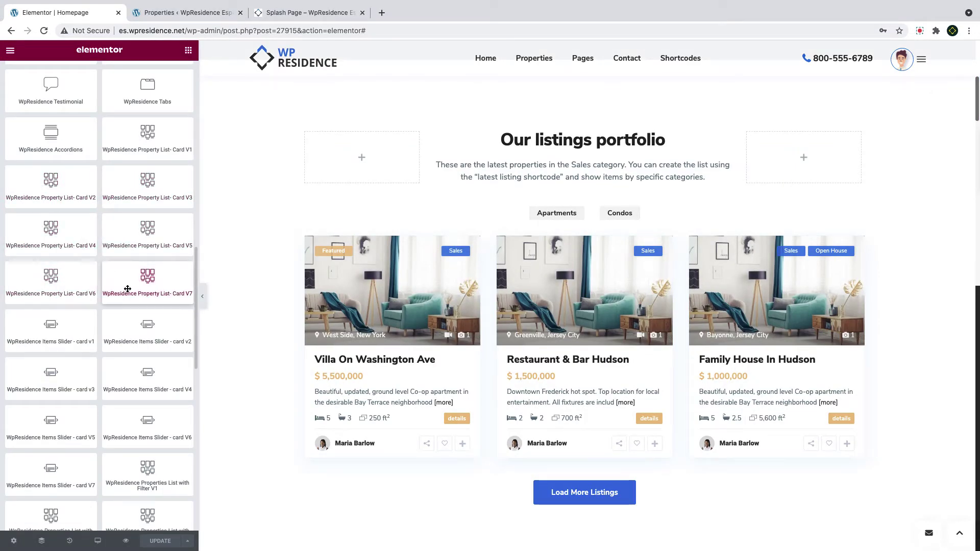
- Delete the Items List under "Our listings portfolio" and place a WpResidence Property List- Card V1 widget there instead
right_click(387, 321)
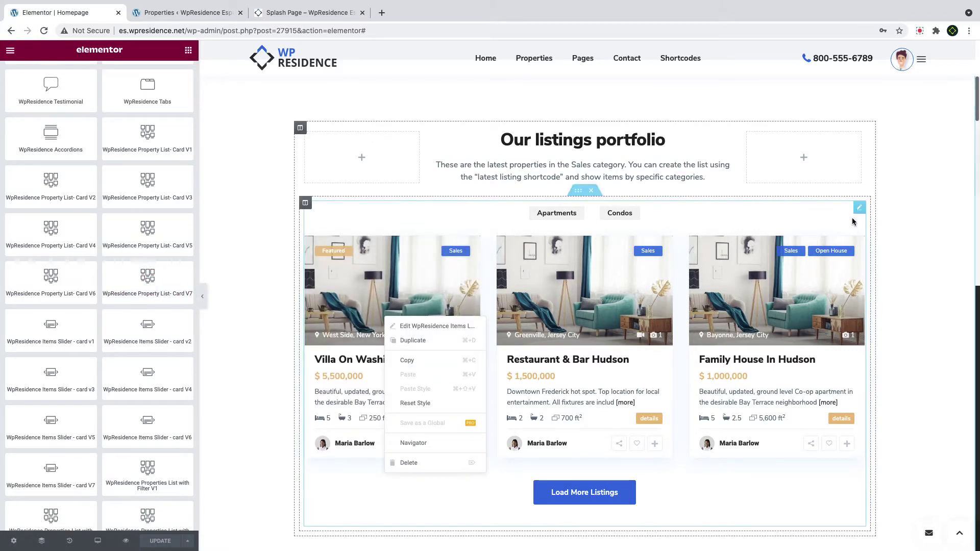
right_click(860, 212)
click(887, 355)
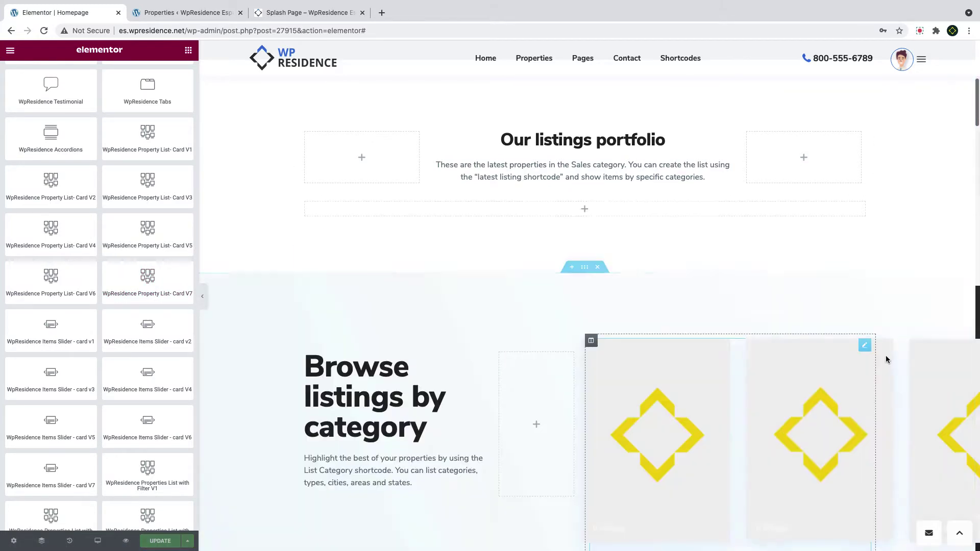
drag(147, 135, 409, 210)
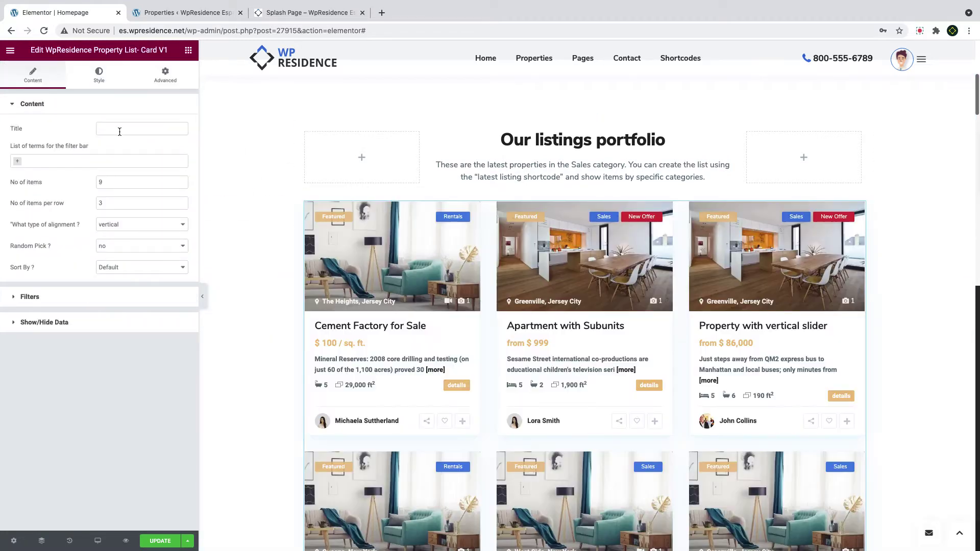
- Add Apartments, Condos and Duplexes as filter bar terms for the Card V1 property list and set its number of items to 3
click(44, 161)
click(43, 175)
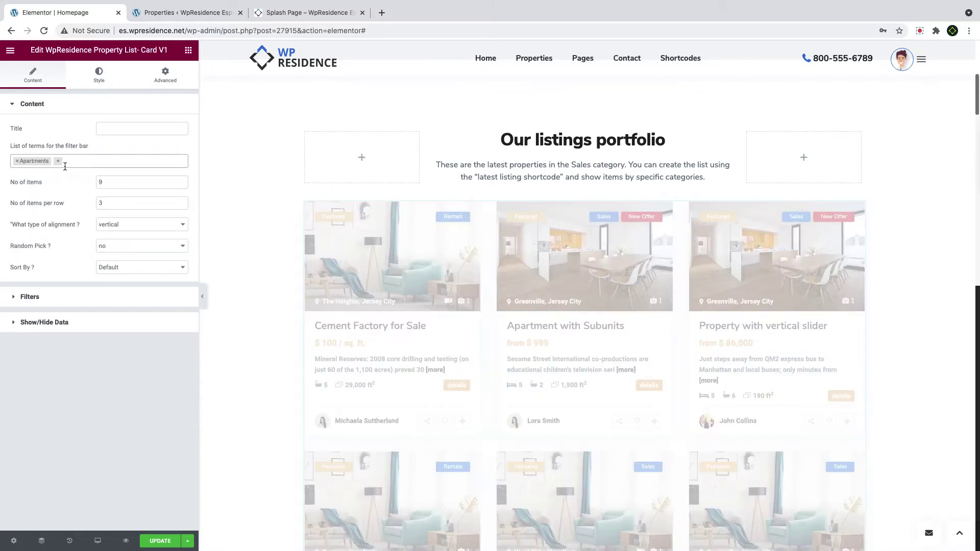
click(76, 161)
click(46, 201)
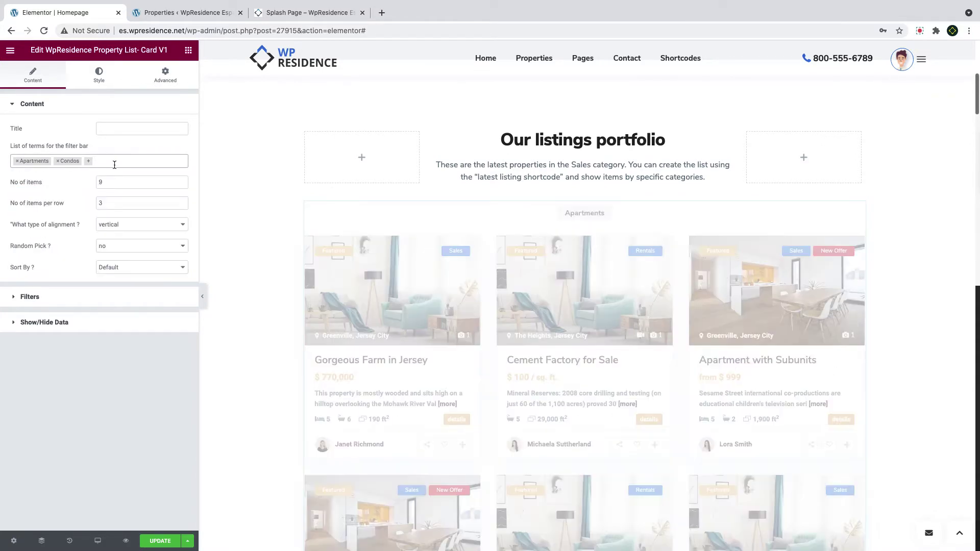
click(114, 163)
text(dupl)
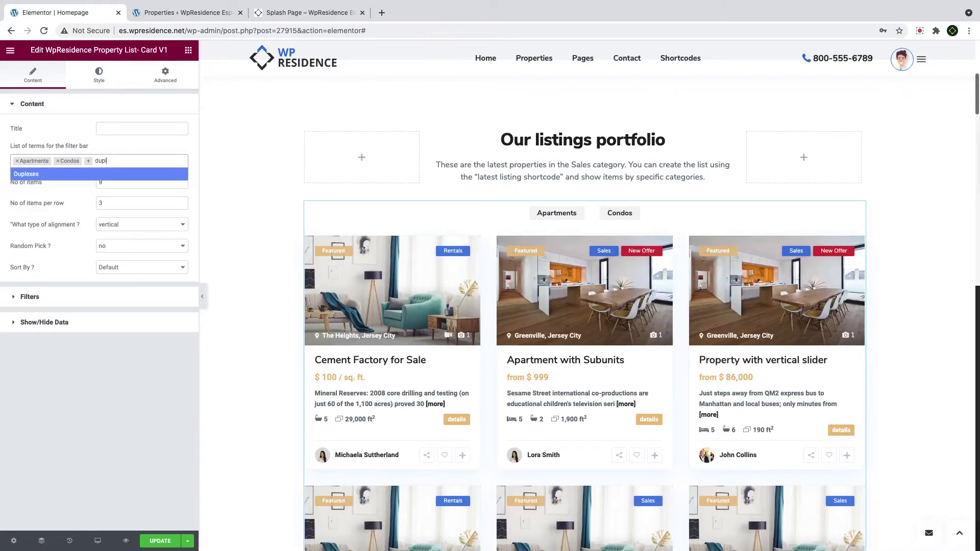
click(105, 174)
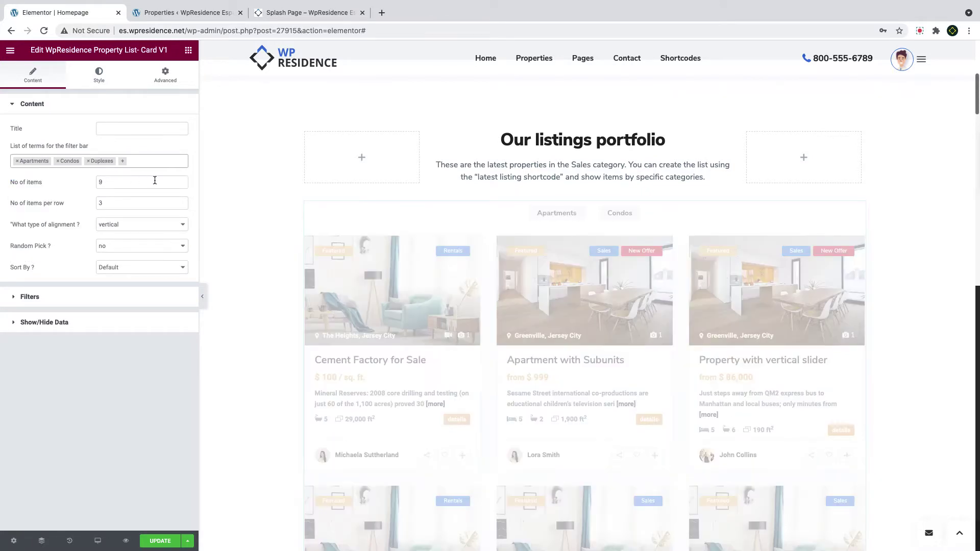
double_click(115, 183)
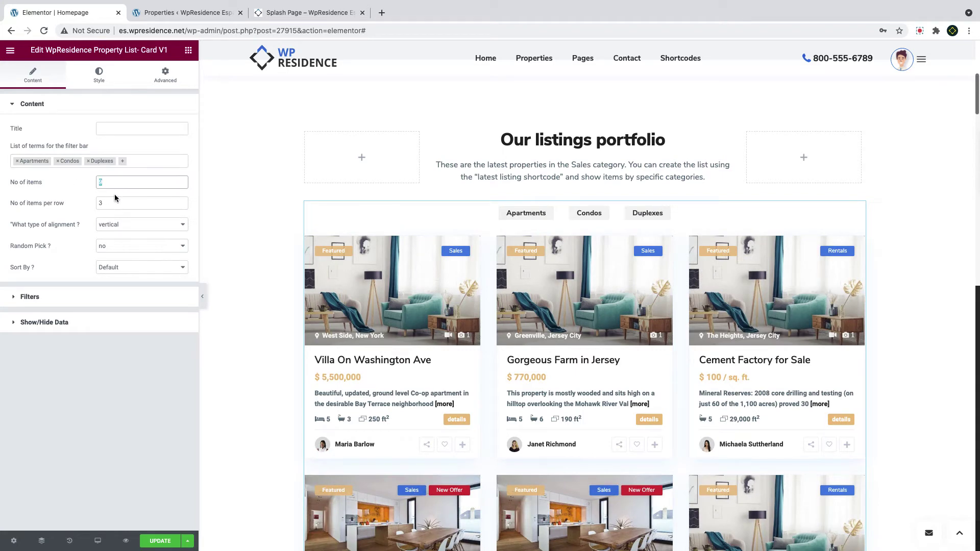
text(3)
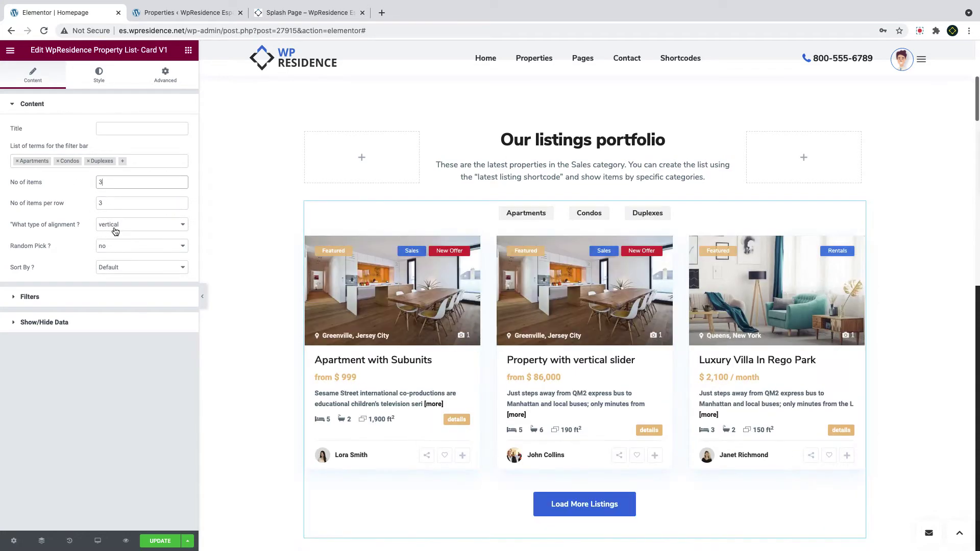
- Try horizontal alignment on the Card V1 property list, and return it to vertical
click(117, 228)
click(126, 236)
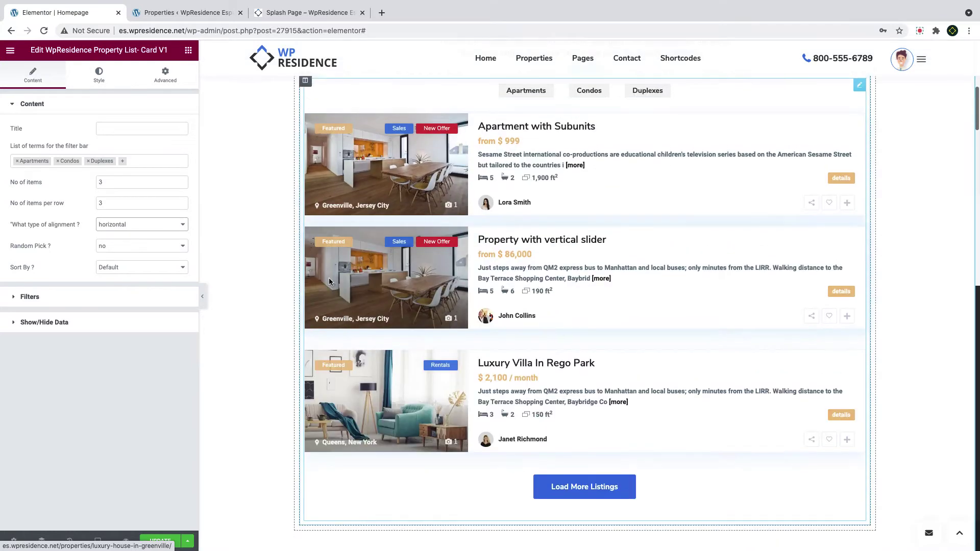
click(125, 225)
click(123, 217)
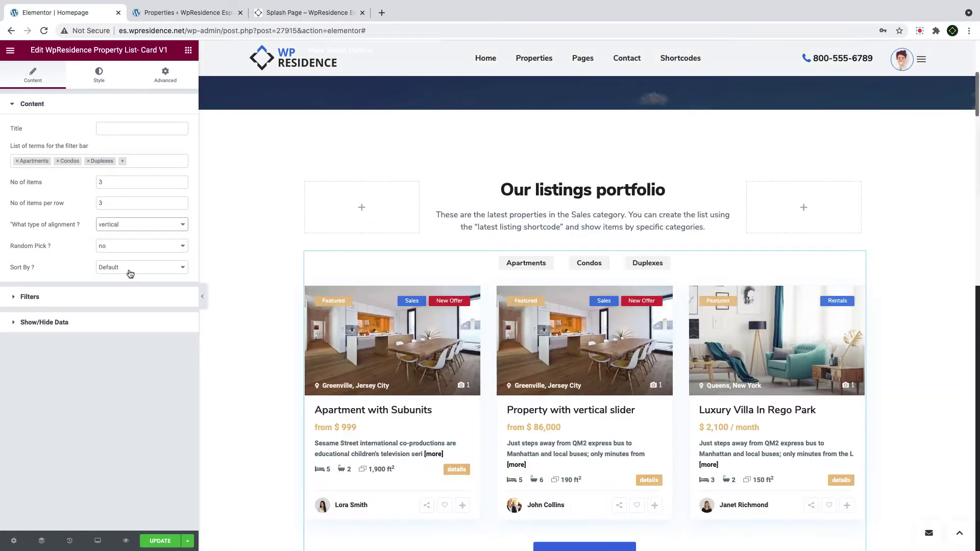
- Sort the Card V1 property list by Price High to Low
click(130, 267)
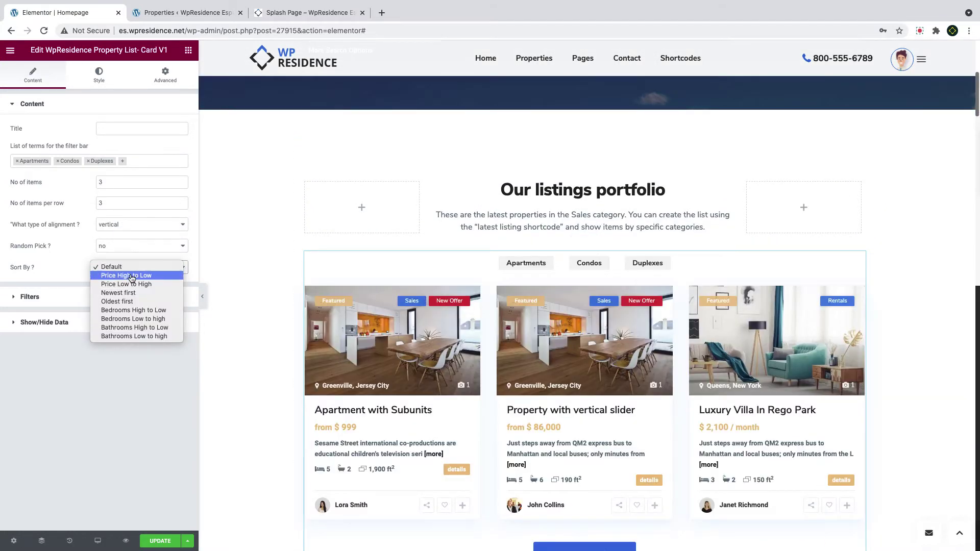
click(131, 276)
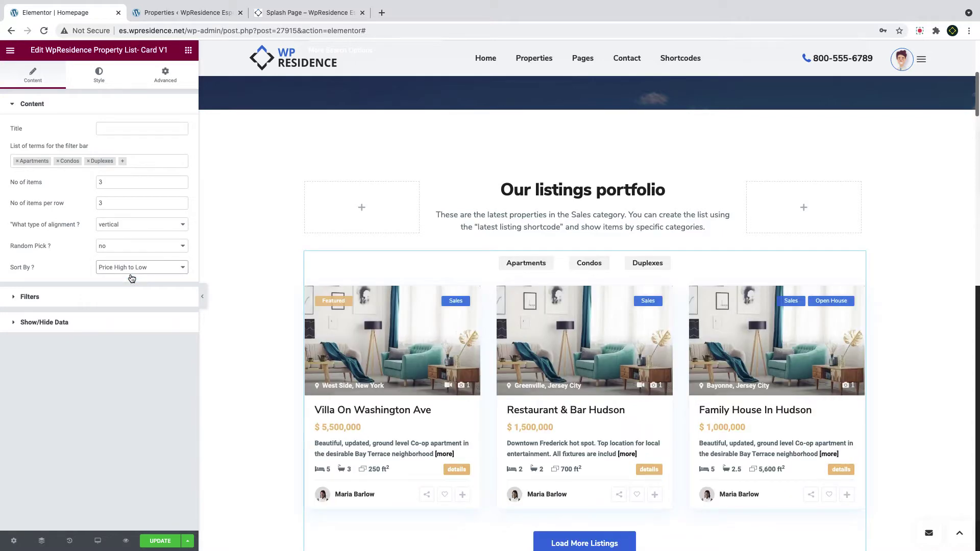
- Filter the Card V1 property list by the hot offer property status
click(66, 300)
click(55, 168)
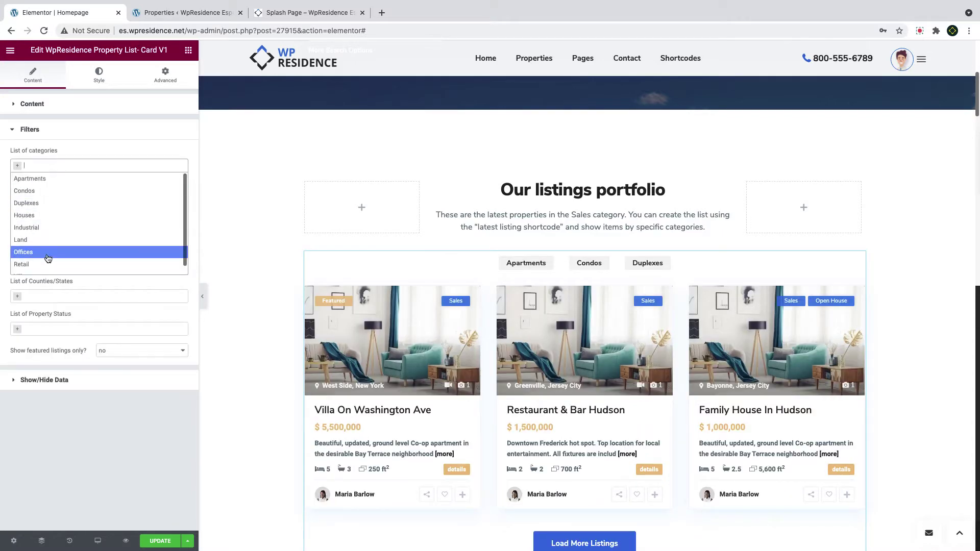
click(55, 168)
click(63, 329)
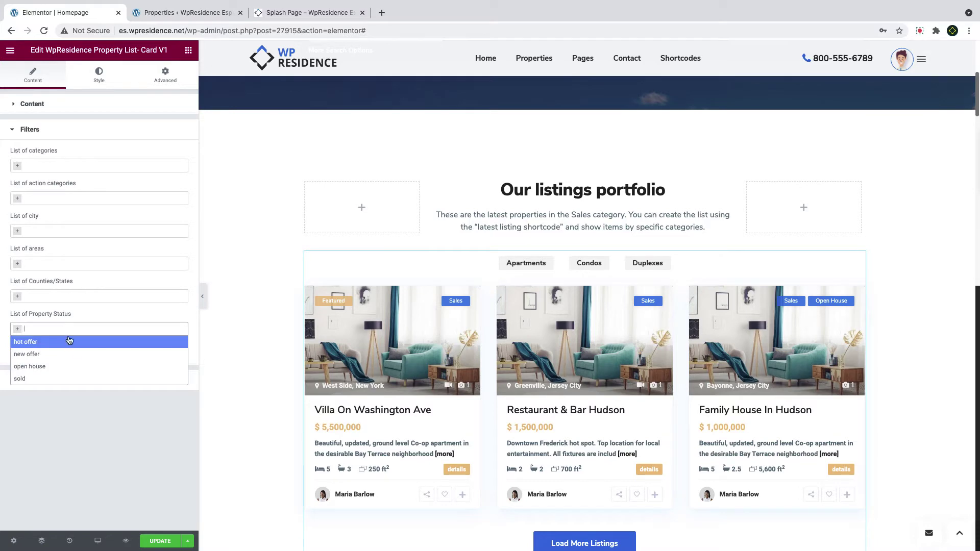
click(42, 342)
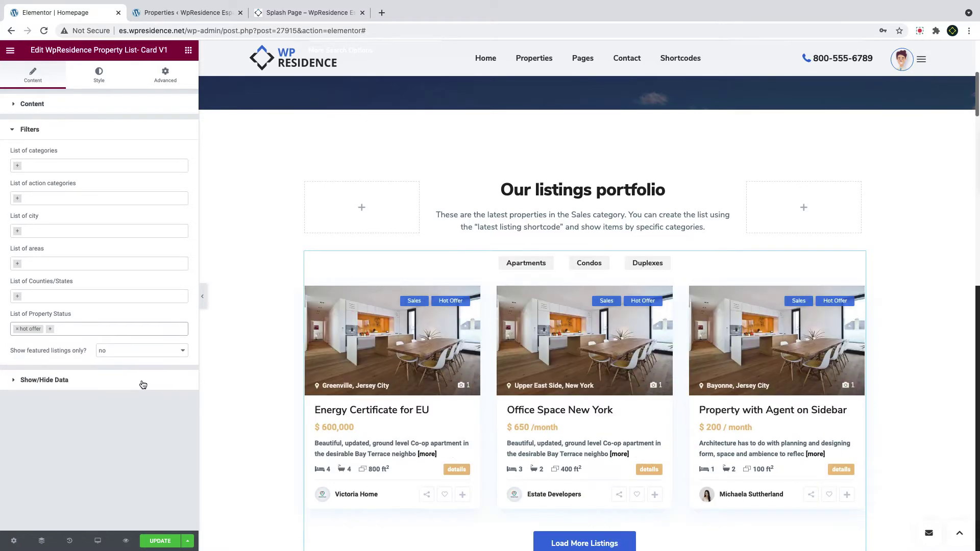
- Try hiding the label categories and the image number on the property cards, and restore both
click(41, 379)
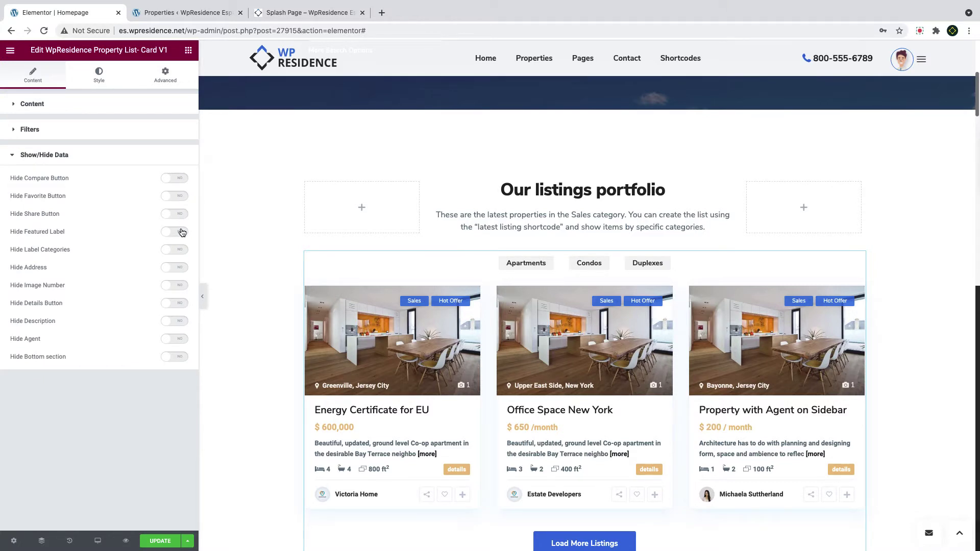
click(178, 250)
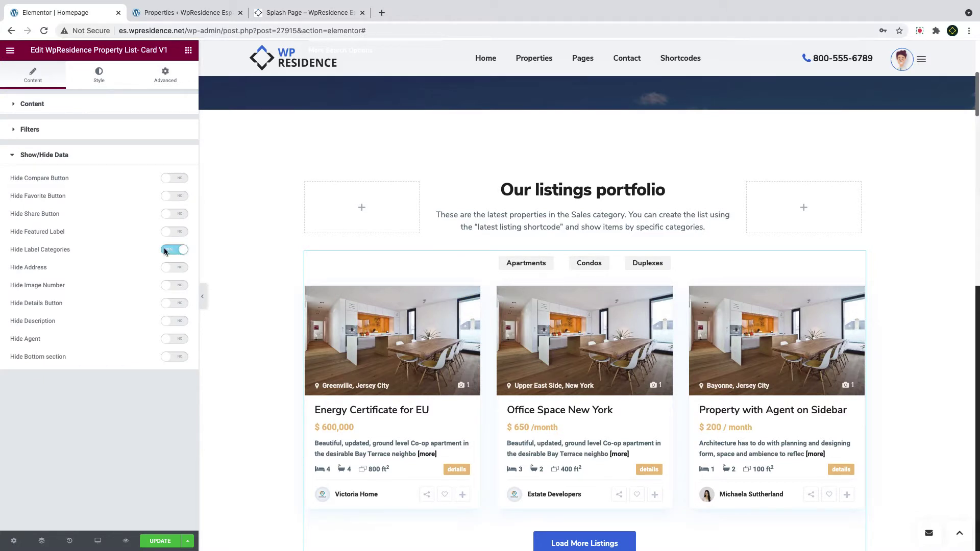
click(164, 251)
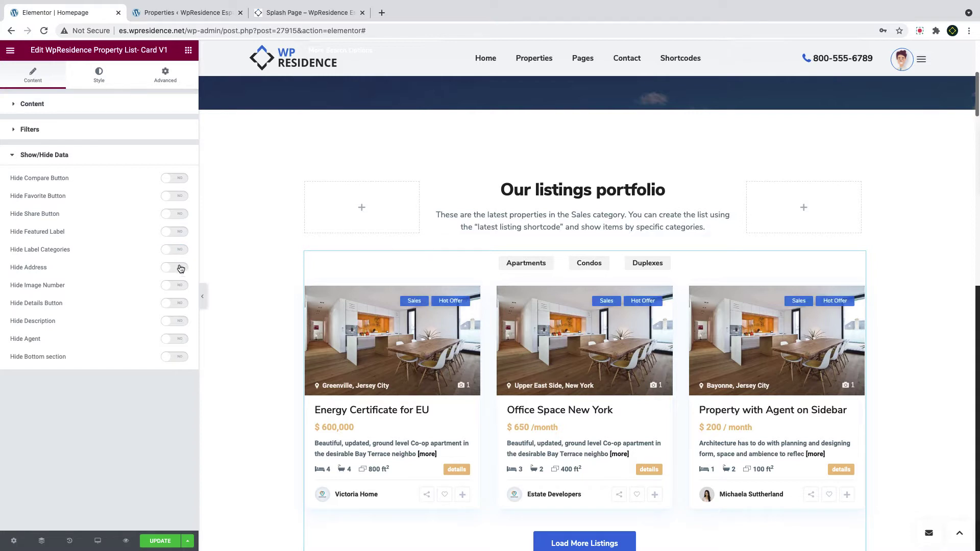
click(182, 286)
click(179, 288)
- Set the property title typography of the Card V1 list to the Nunito Sans family at 18 px
click(99, 83)
click(181, 130)
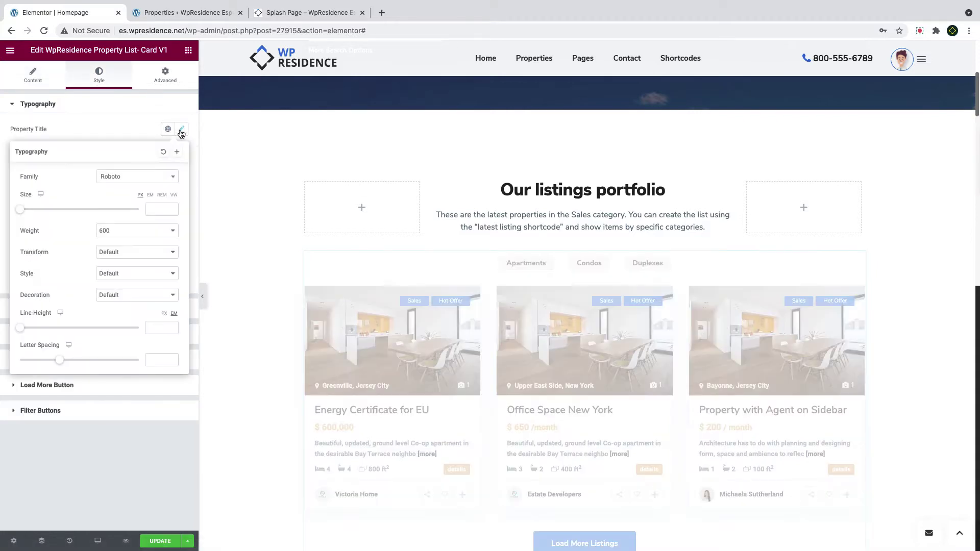
click(124, 178)
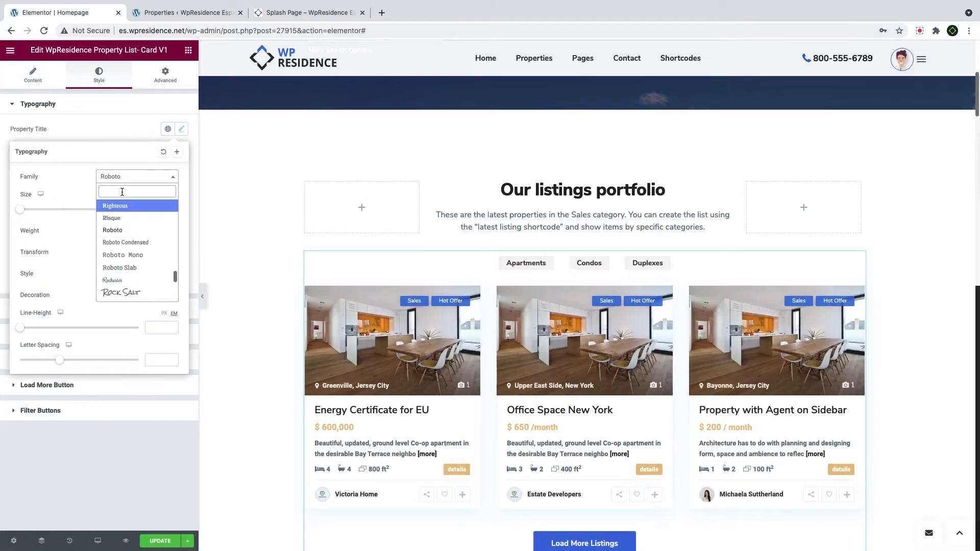
text(nunito)
click(117, 217)
click(156, 209)
text(2)
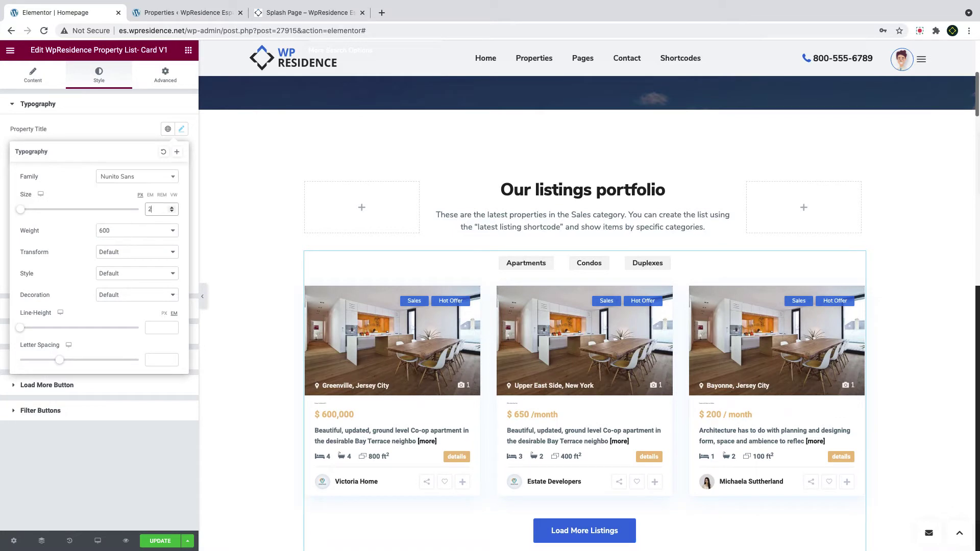
text(0)
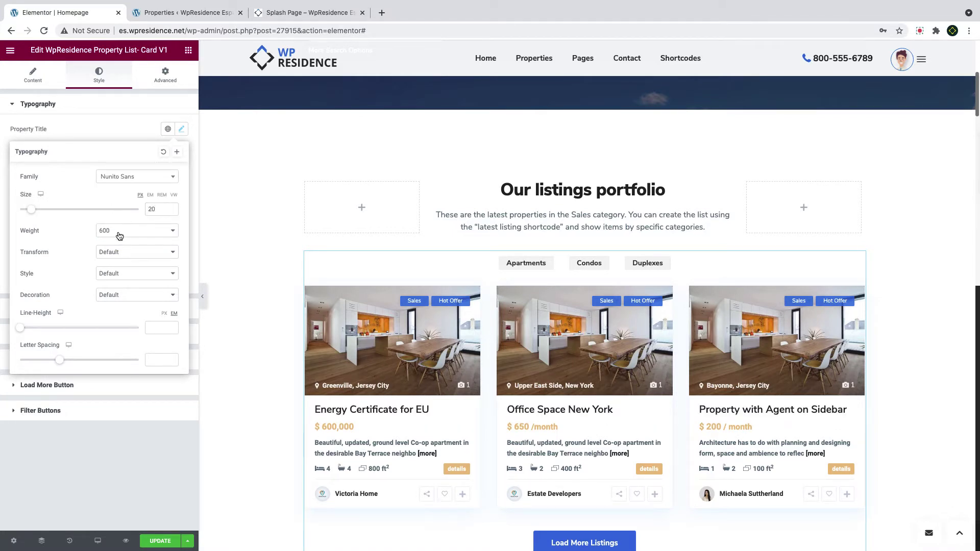
click(172, 212)
click(172, 213)
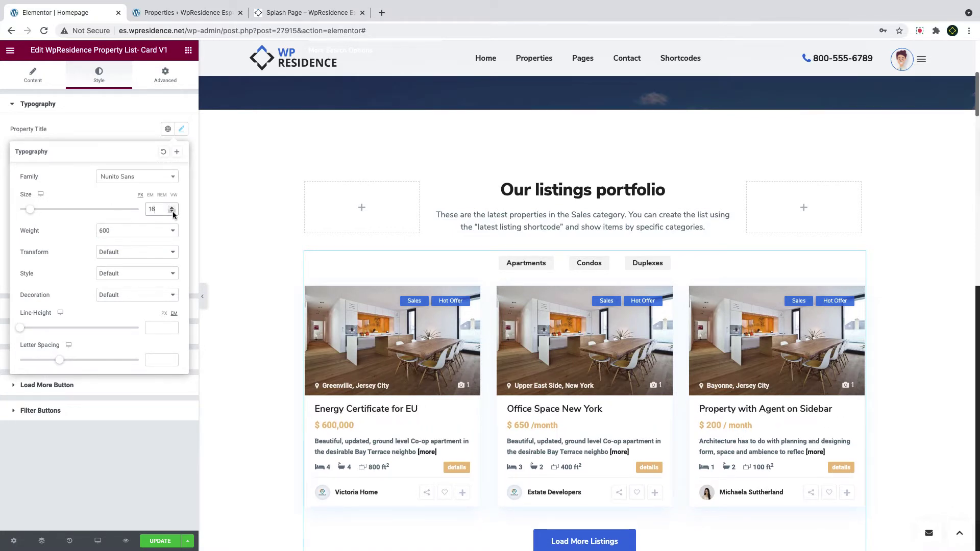
- Give the property title a font weight of 700 and a letter spacing of 0.5
click(132, 231)
click(127, 245)
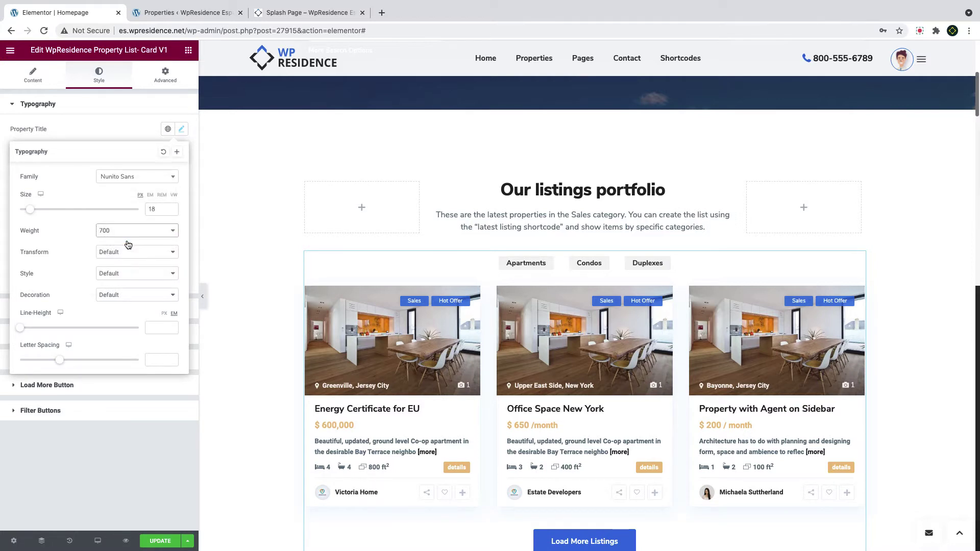
click(159, 359)
text(0.5)
click(102, 123)
- Set the price color of the property cards to #aa151b
click(55, 363)
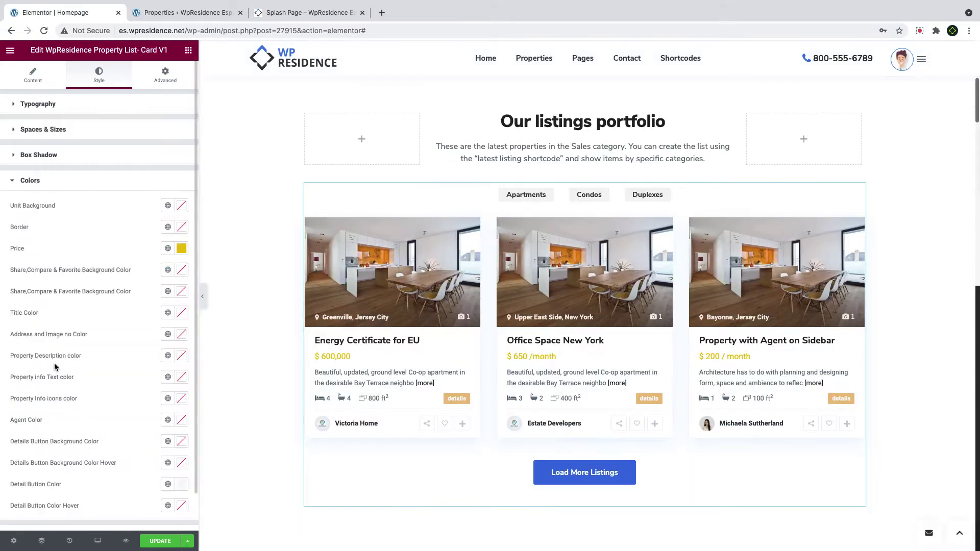
click(181, 248)
key(ctrl+v)
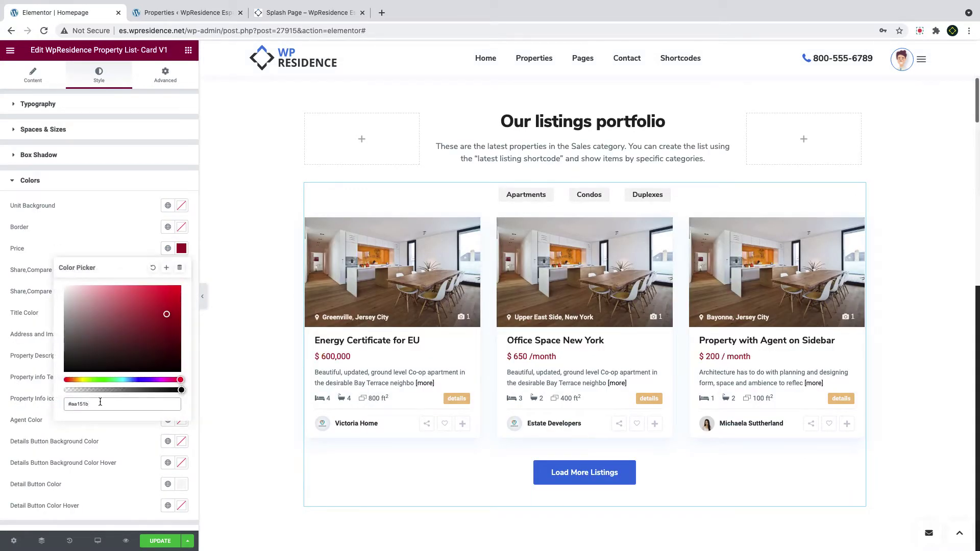
click(126, 221)
- Set the details button background to #aa151b with white text, and its hover colors to a white background with dark red text
scroll(145, 294, down, 1)
click(181, 400)
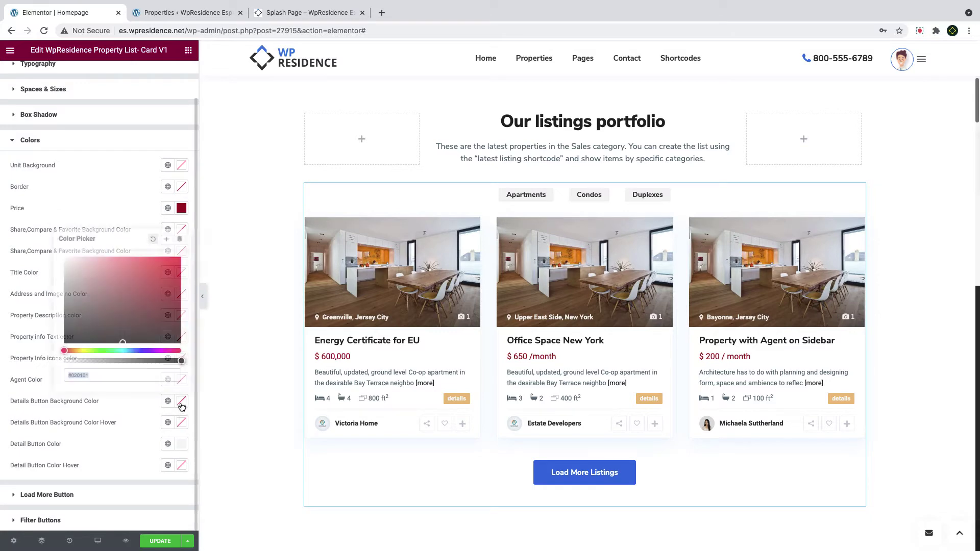
text(#aa151b)
click(127, 408)
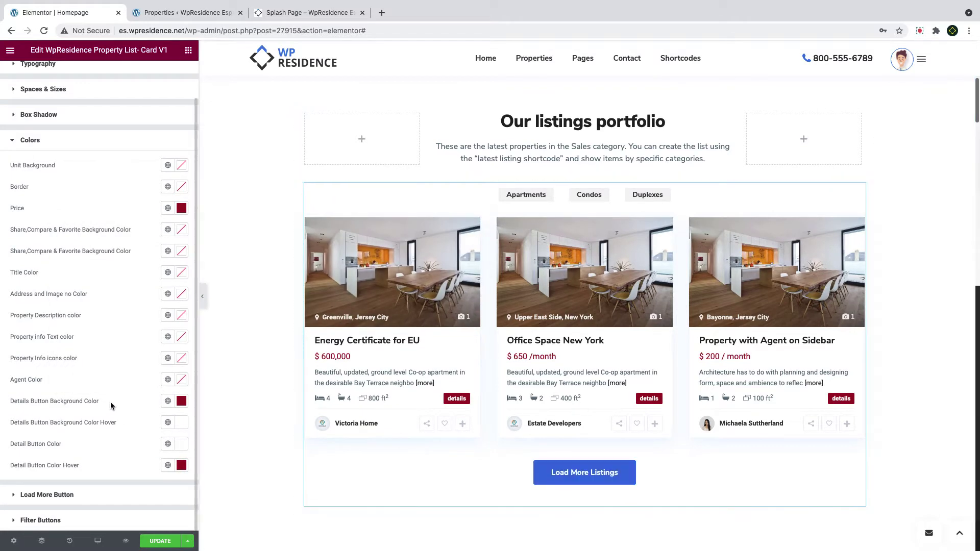
- Color the Load More button #aa151b with #FFFFFF text for normal and hover states, and give the filter buttons the same dark red and white scheme
click(68, 495)
click(181, 231)
key(ctrl+v)
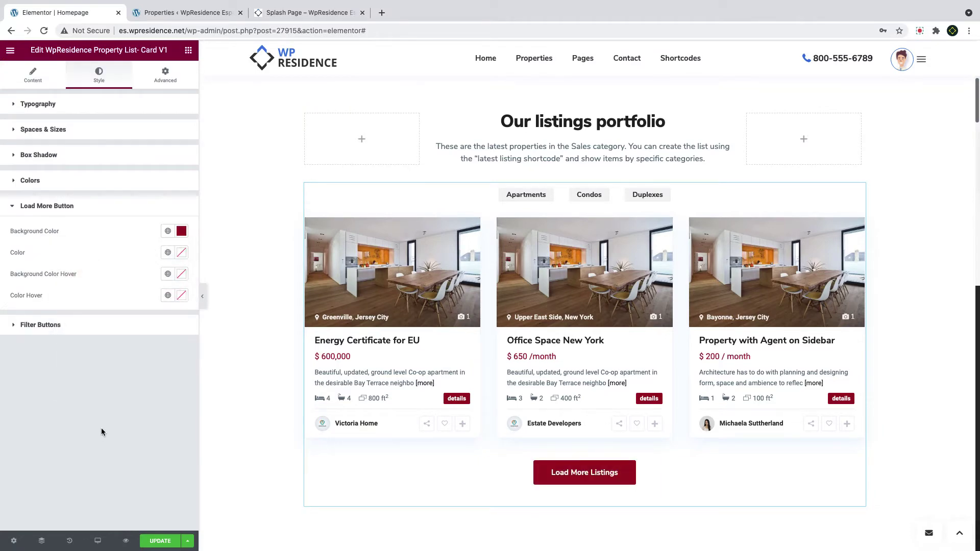
click(181, 252)
click(181, 274)
click(181, 295)
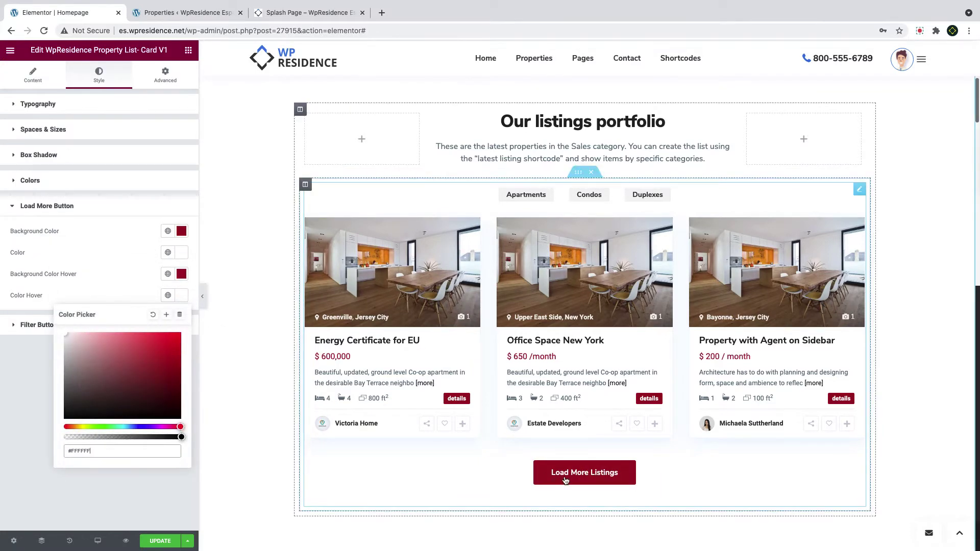
click(40, 324)
- Add Apartments, Condos and Houses to the WpResidence Display Categories widget beside the "Browse listings by category" heading
scroll(422, 378, down, 7)
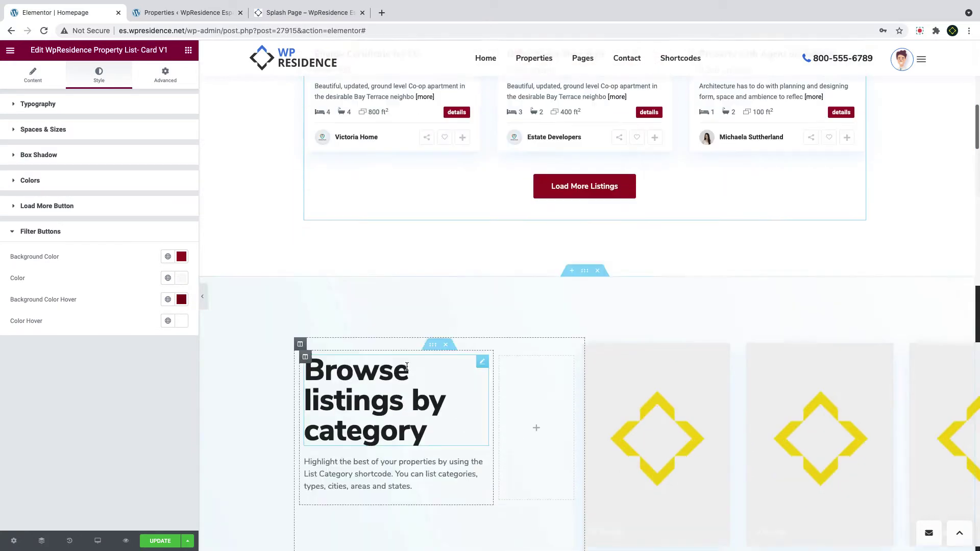
click(427, 324)
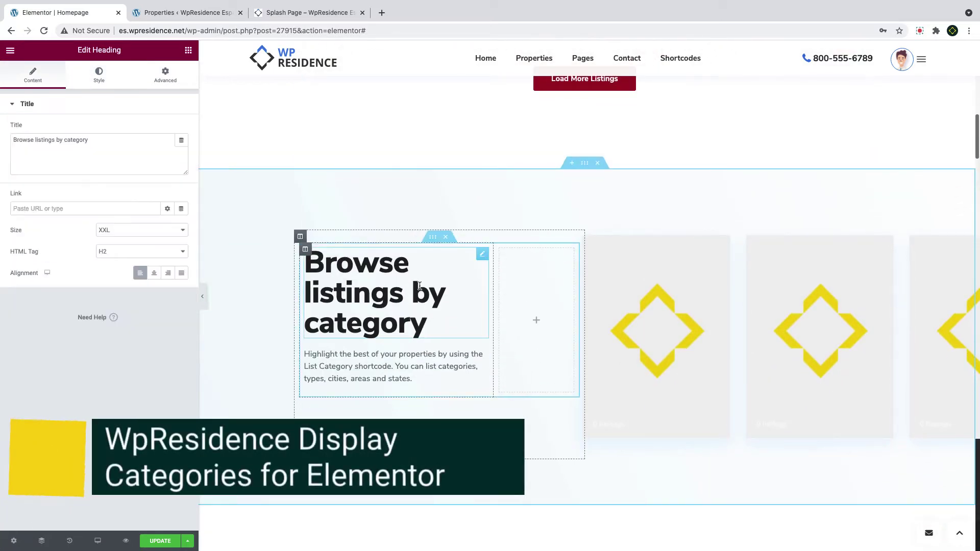
click(631, 314)
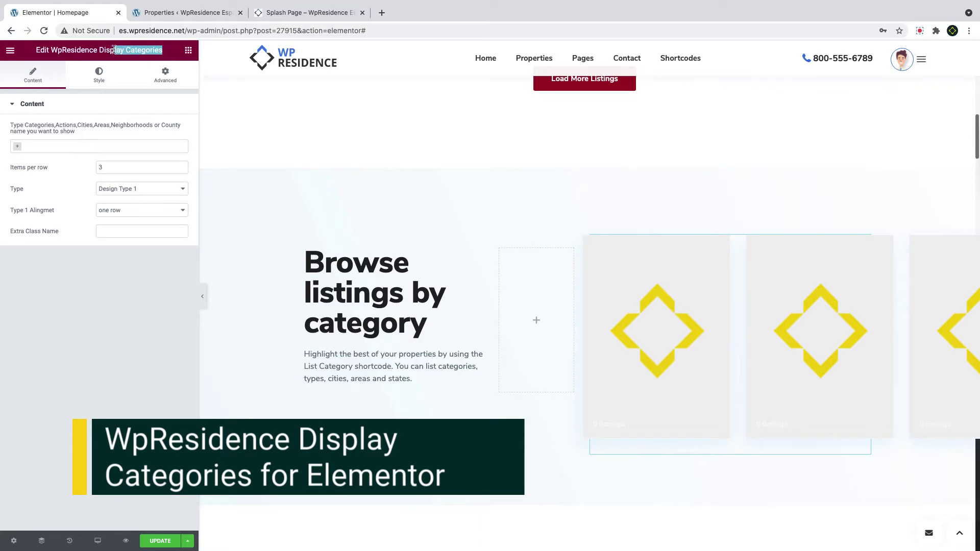
click(60, 146)
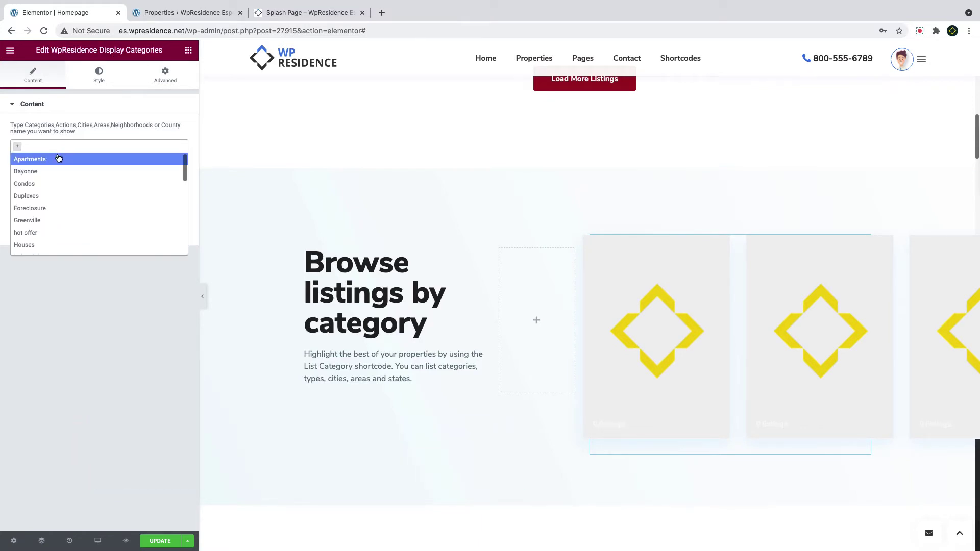
click(60, 159)
click(77, 147)
click(63, 184)
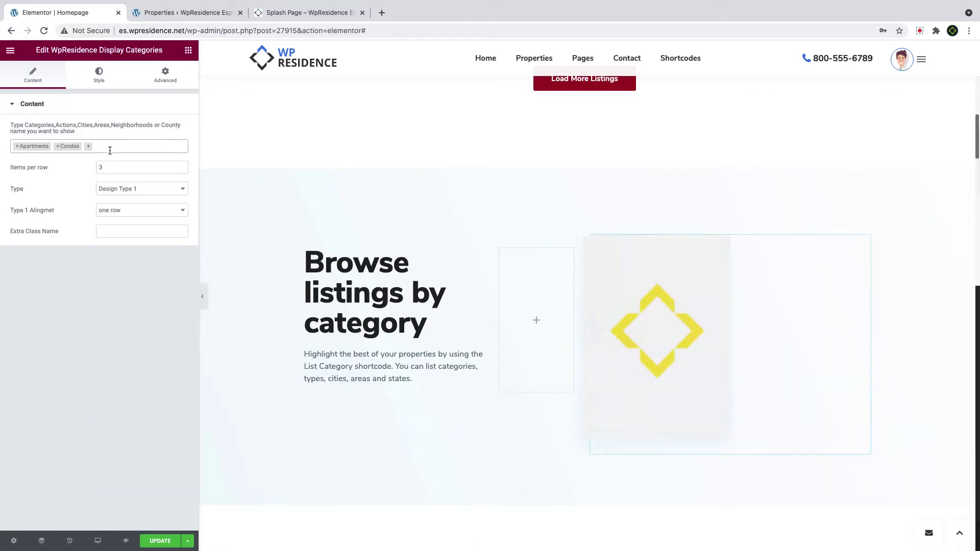
click(110, 146)
click(53, 245)
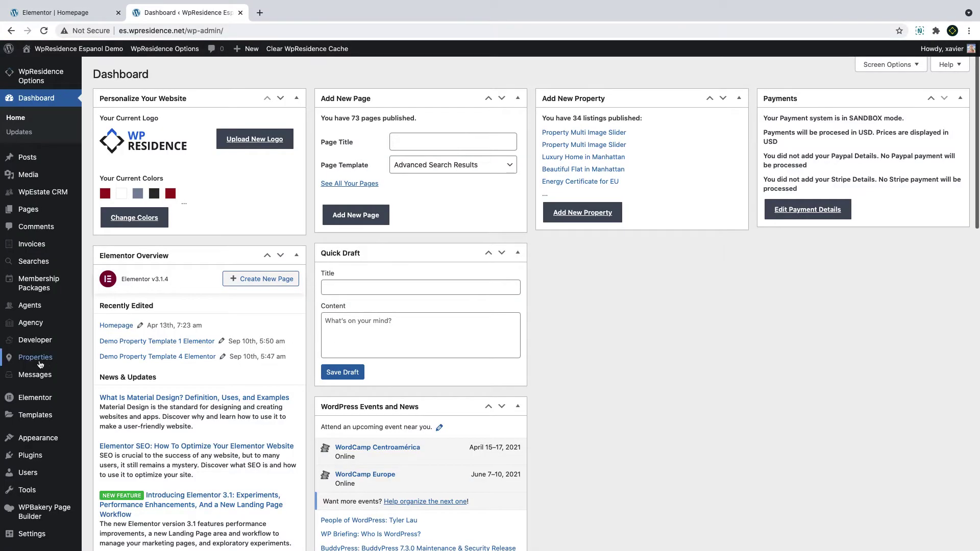
- Open the property categories in the WordPress dashboard and rename the Apartments category to Apartamentos
mouse_move(38, 363)
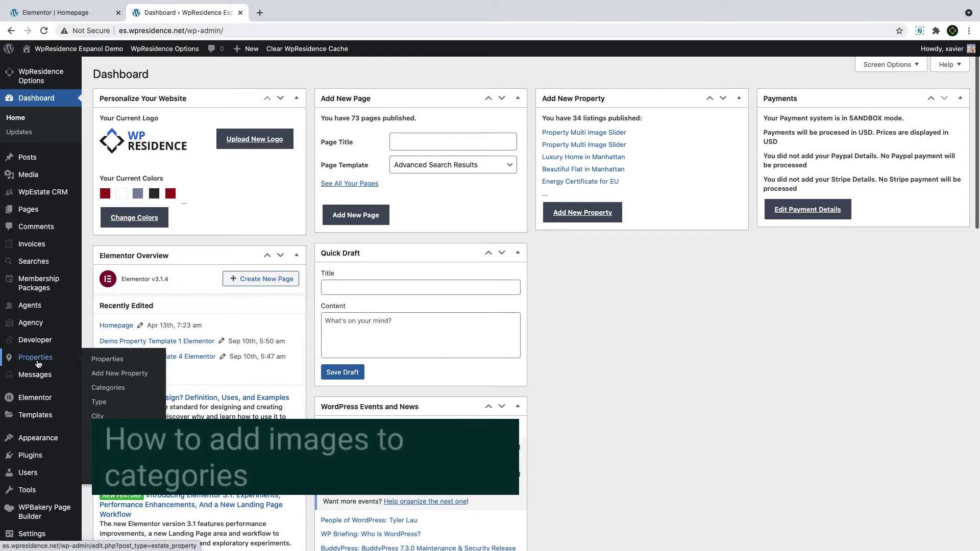
click(102, 388)
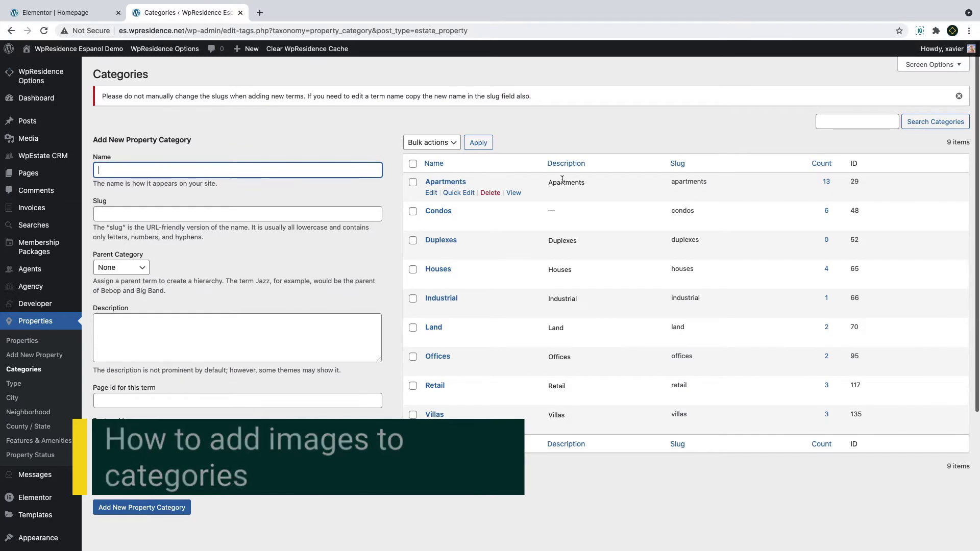
click(430, 197)
text(Apartamentos)
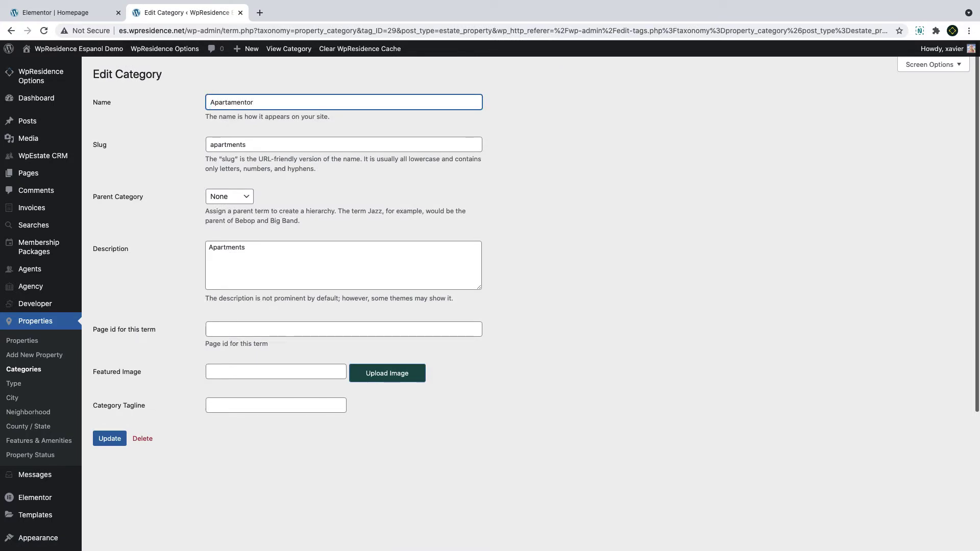
- Clear the slug and the description of the Apartamentos category
drag(247, 145, 137, 141)
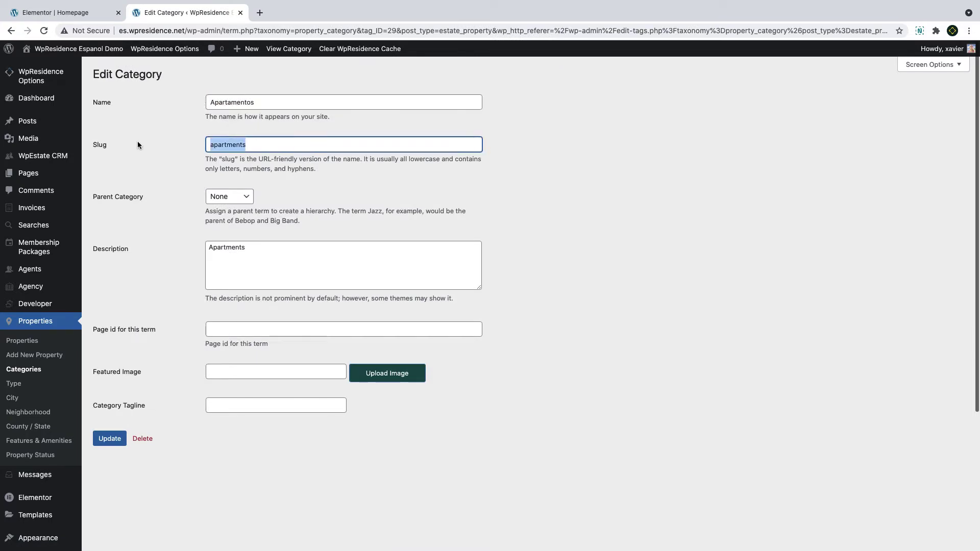
key(BackSpace)
drag(247, 251, 109, 241)
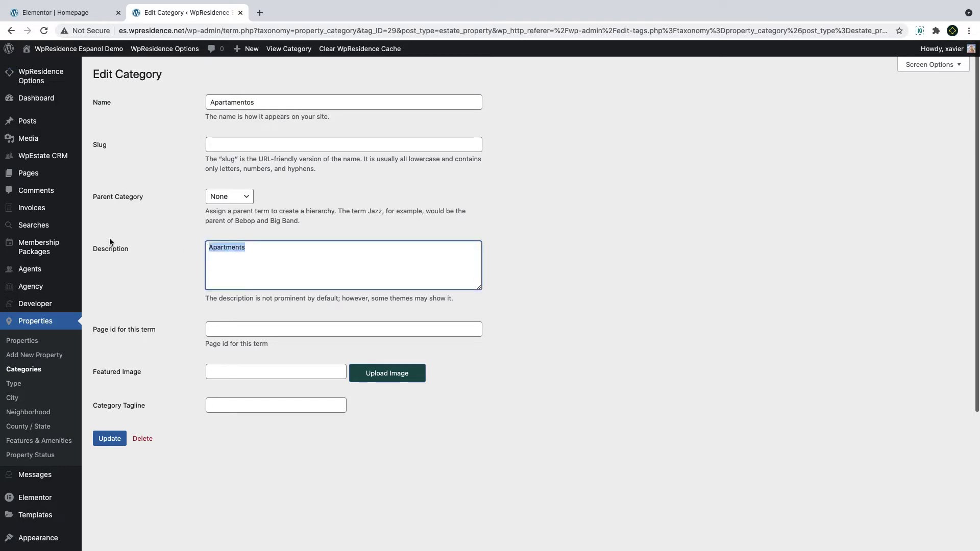
key(BackSpace)
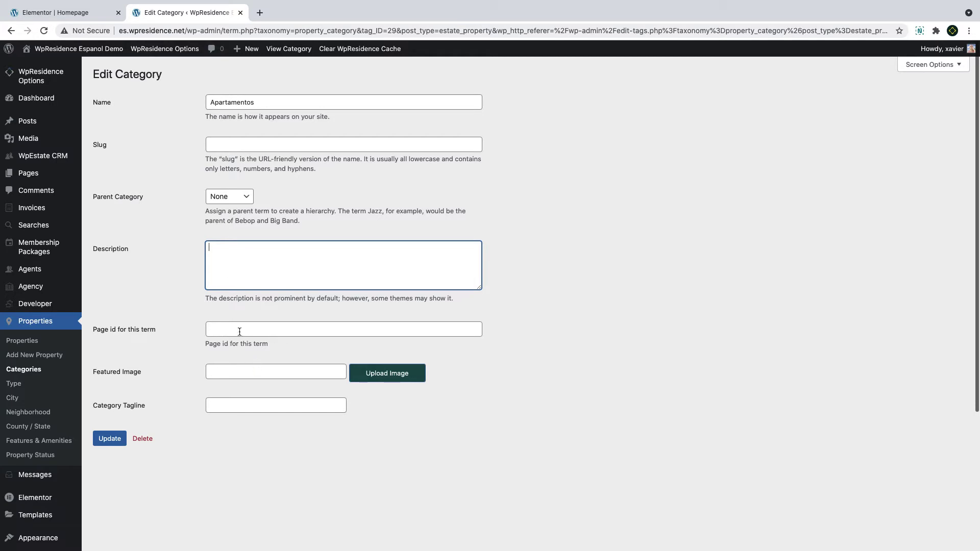
- Insert the full-size villa image from the media library as the category's featured image
click(235, 373)
click(388, 375)
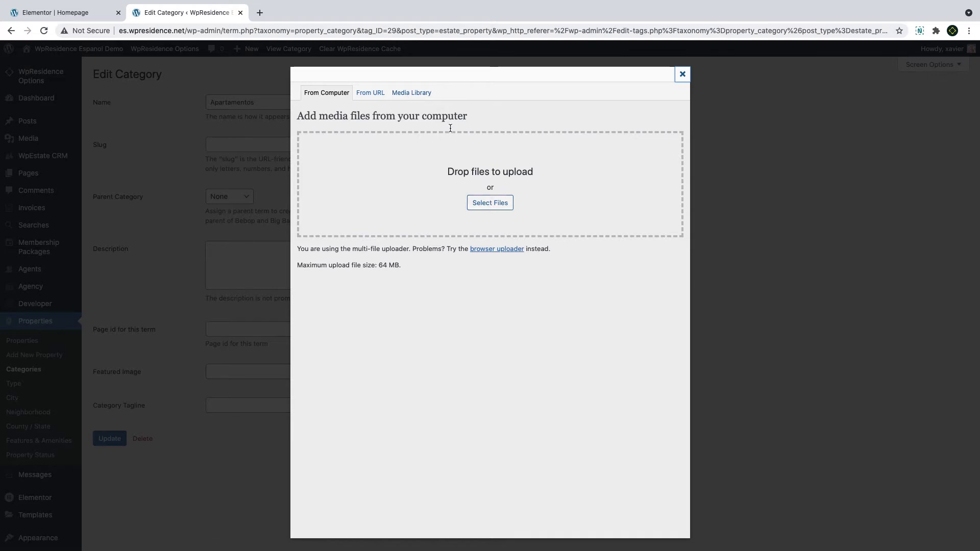
click(413, 97)
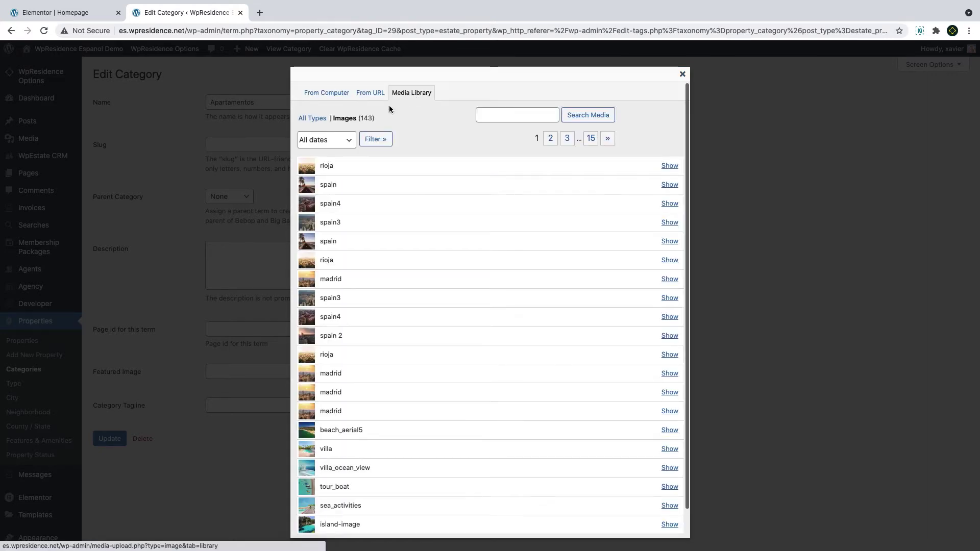
scroll(365, 276, down, 1)
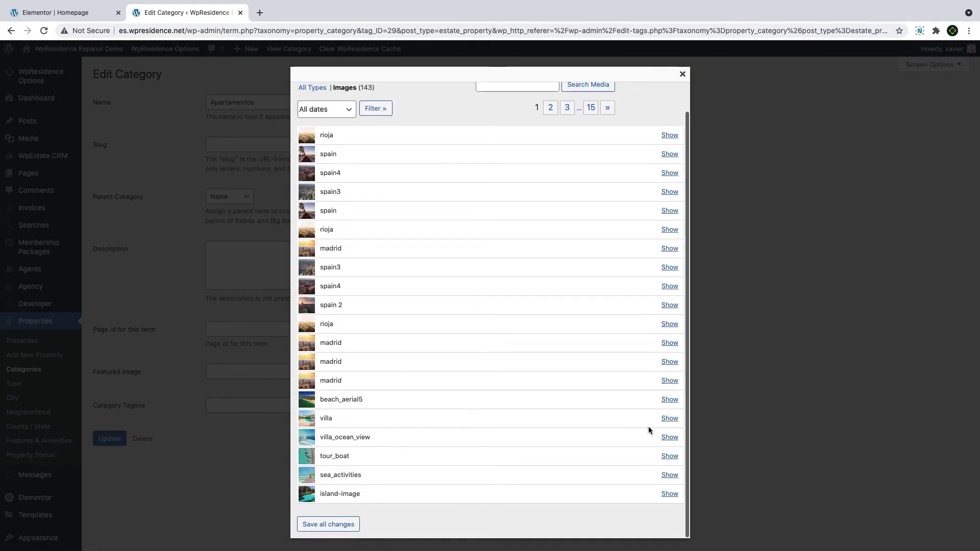
click(669, 418)
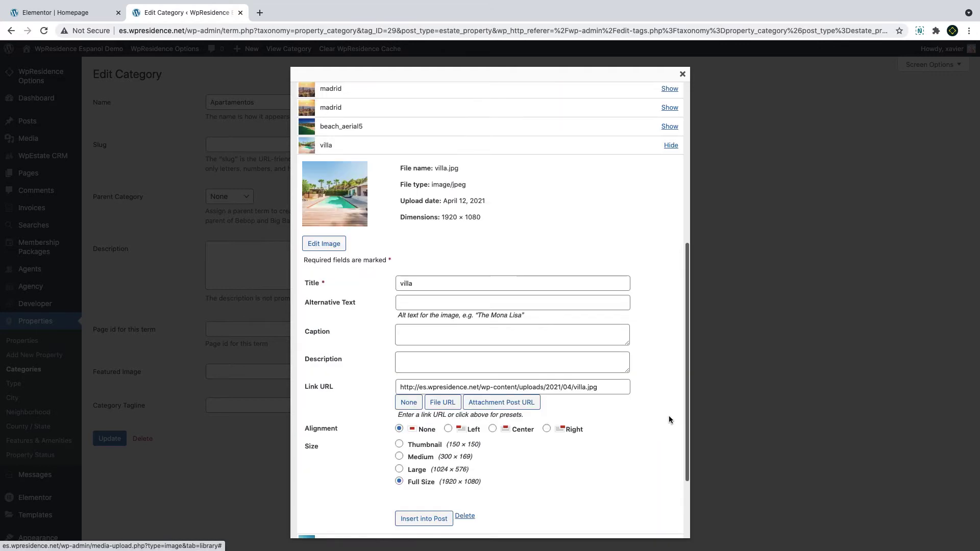
click(427, 518)
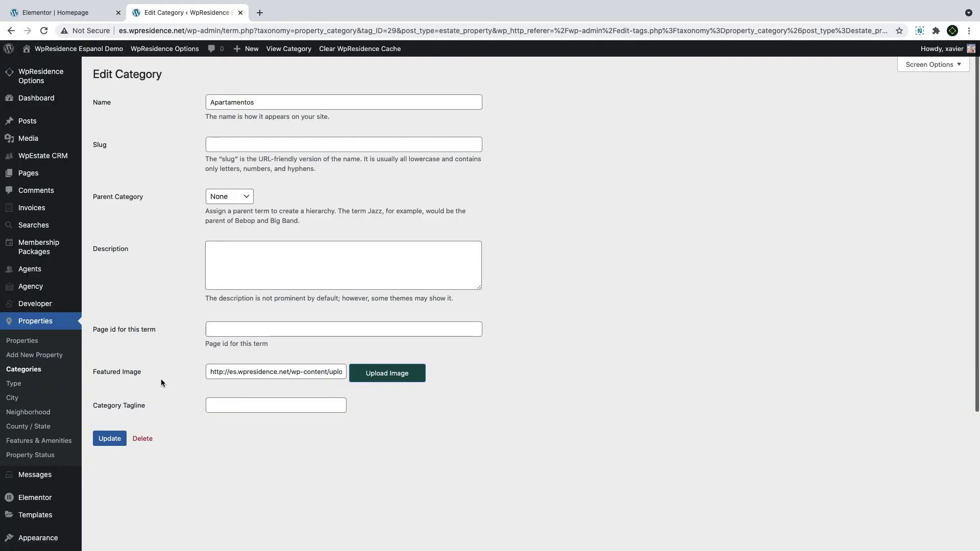
- Set the Apartamentos category's tagline to "beautiful homes", save the category and return to the category list
click(243, 406)
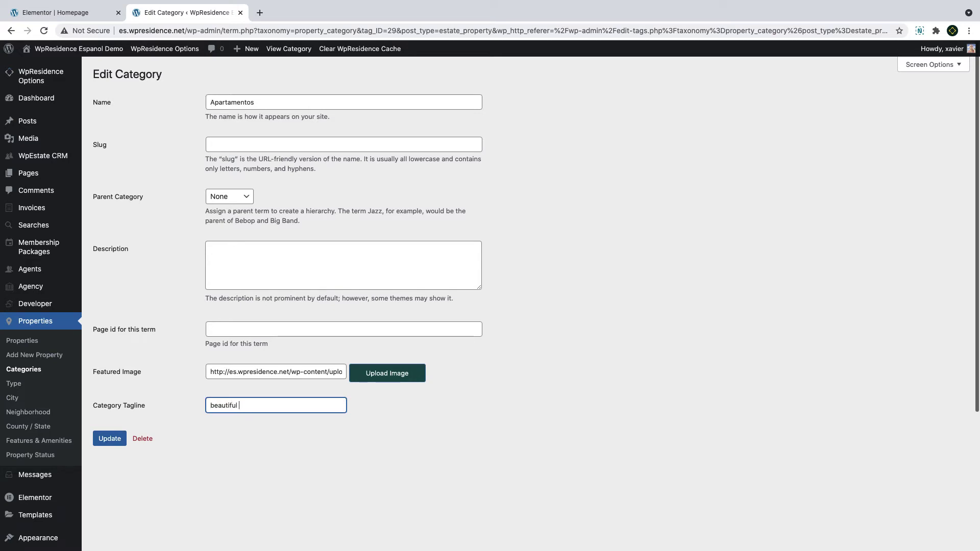
text(beautiful homes)
click(110, 439)
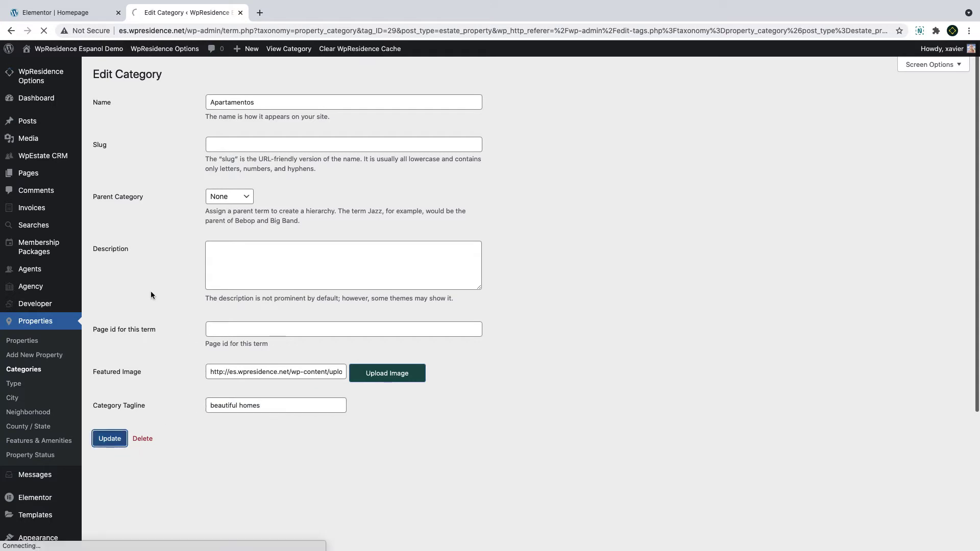
click(125, 109)
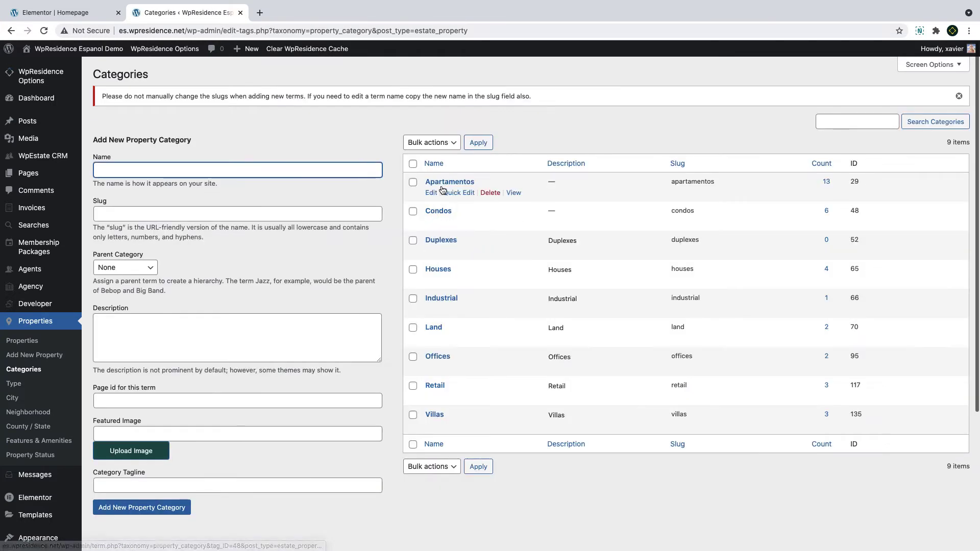
- View the property types list, then return to the Elementor homepage and check the Display Categories widget's design type and alignment options
click(14, 384)
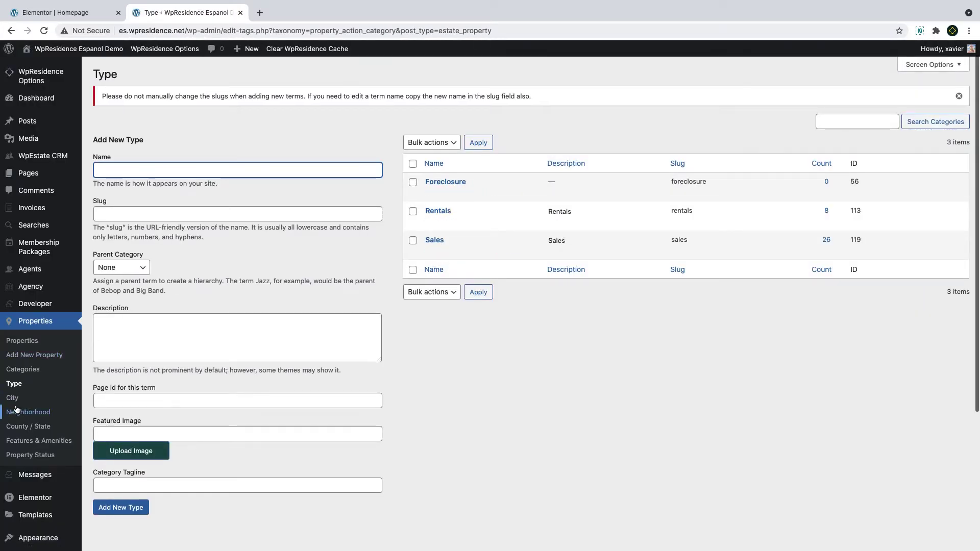
key(super+1)
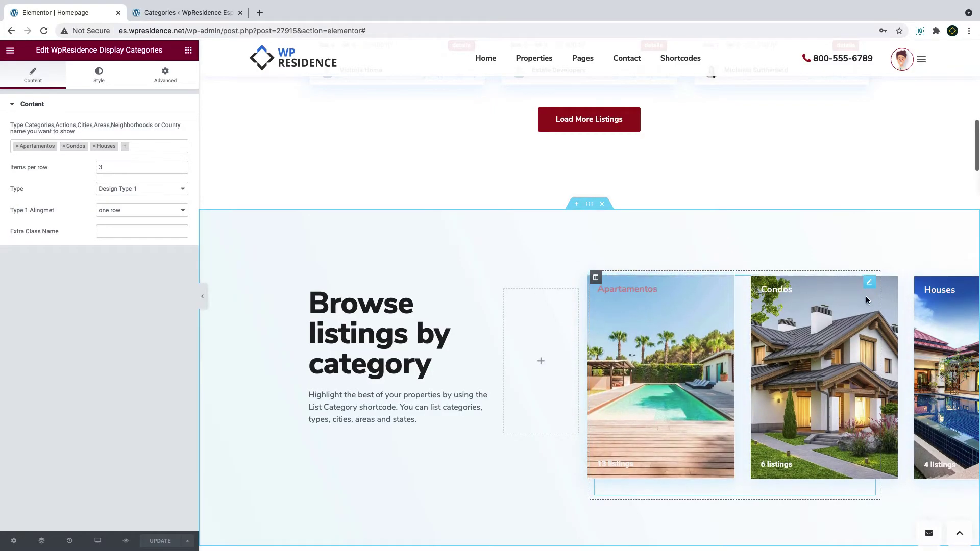
click(121, 189)
click(120, 190)
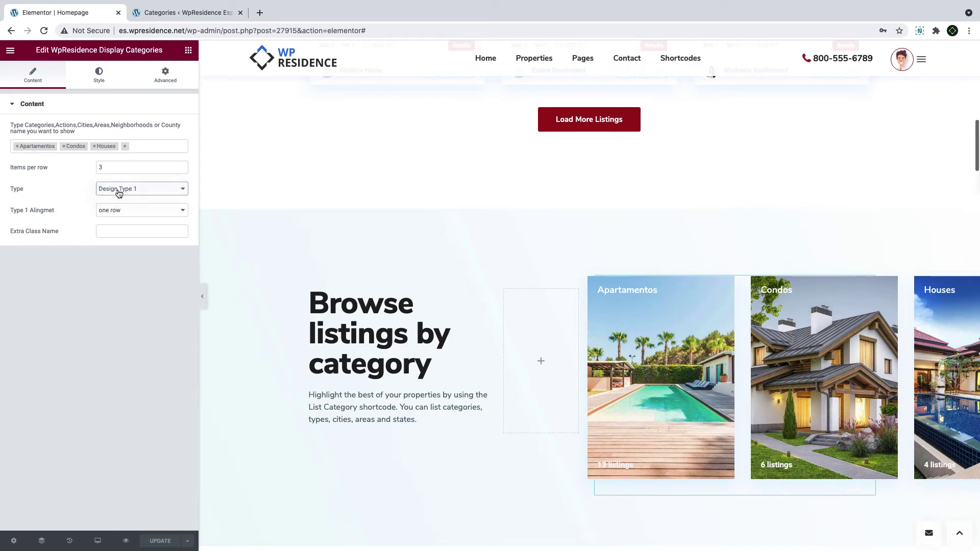
click(112, 211)
click(112, 211)
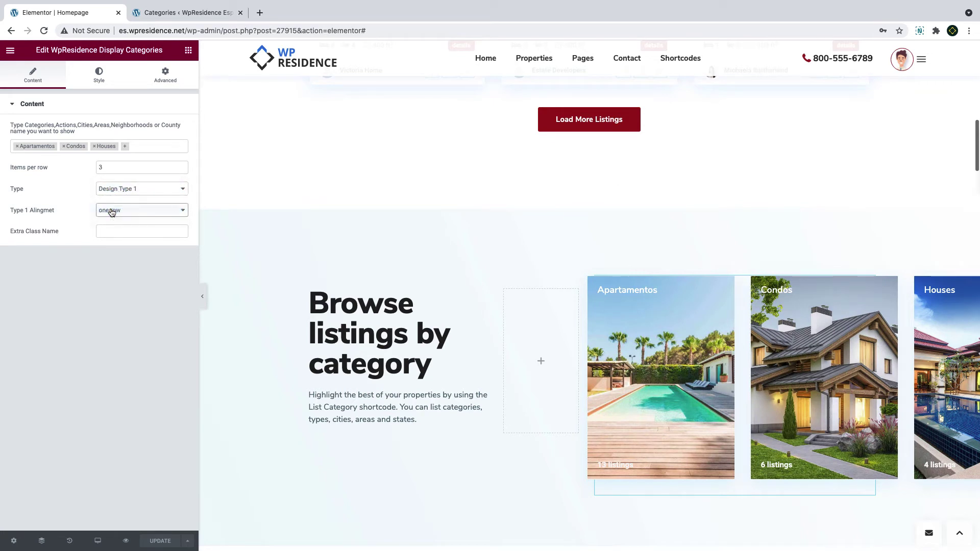
- Set the item height of the Display Categories widget to 429 and check its border radius and typography settings
click(99, 75)
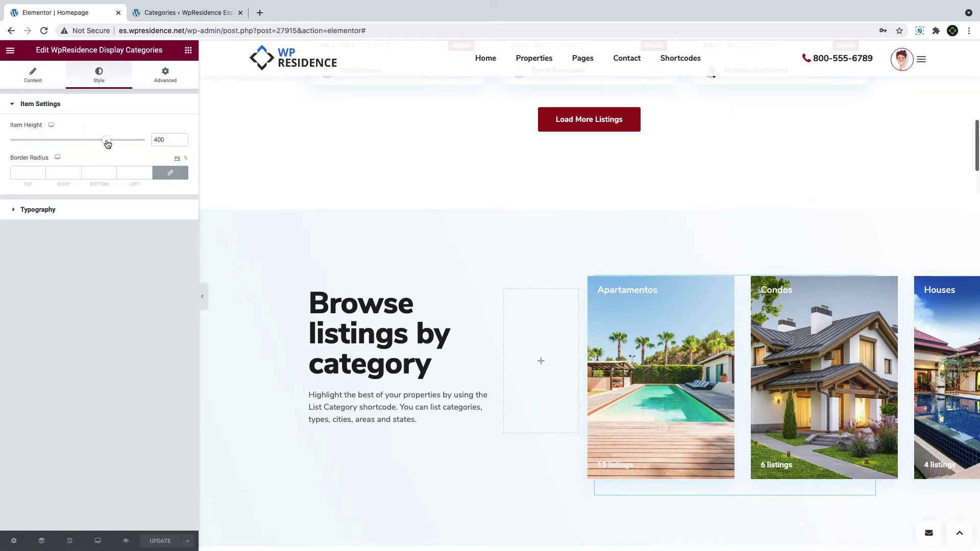
drag(106, 140, 118, 143)
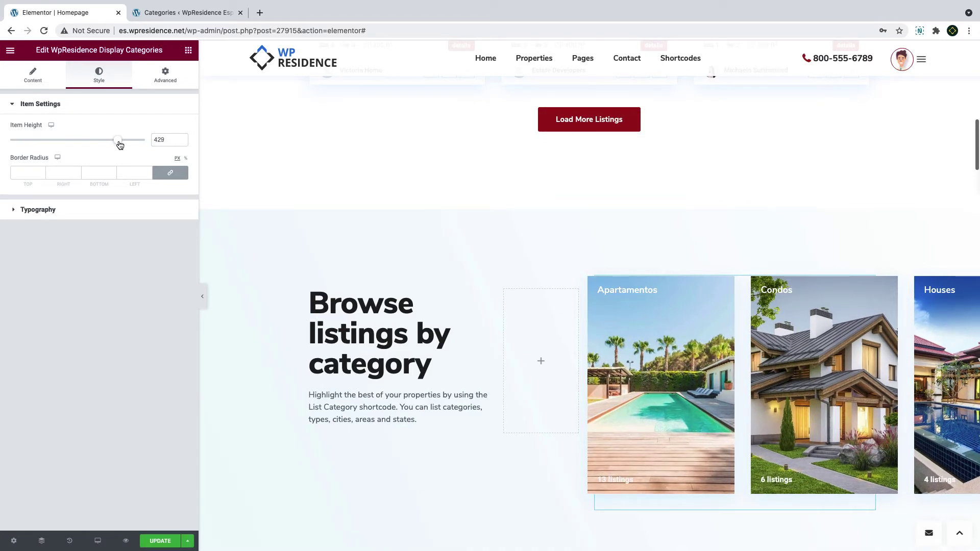
click(33, 174)
click(38, 215)
click(37, 212)
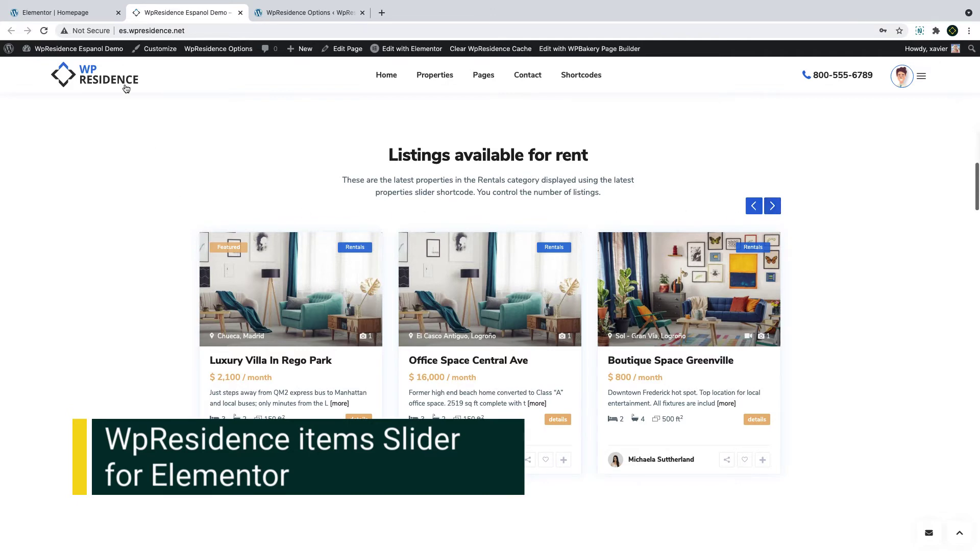
- Return to the Elementor homepage and set the Items Slider to show 6 items, keeping properties as the item type
click(55, 12)
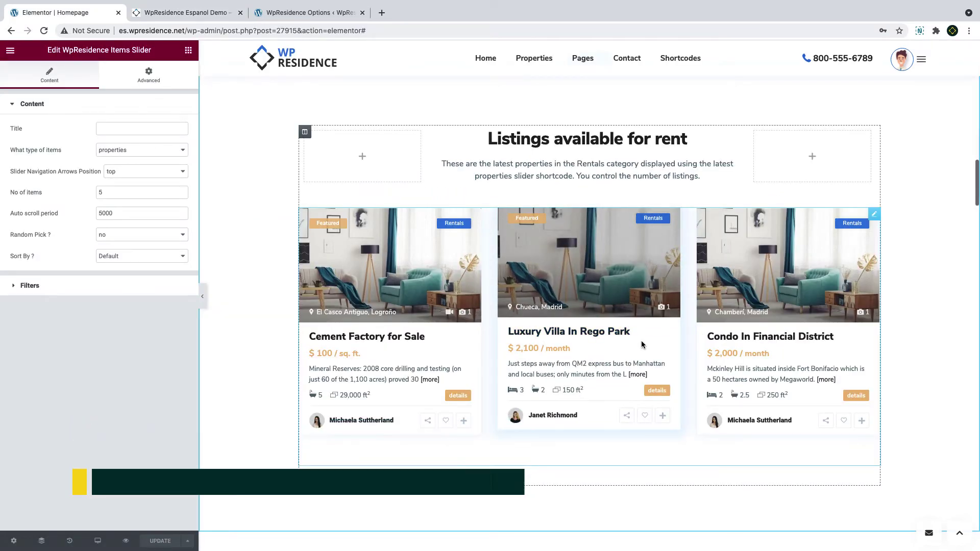
click(134, 150)
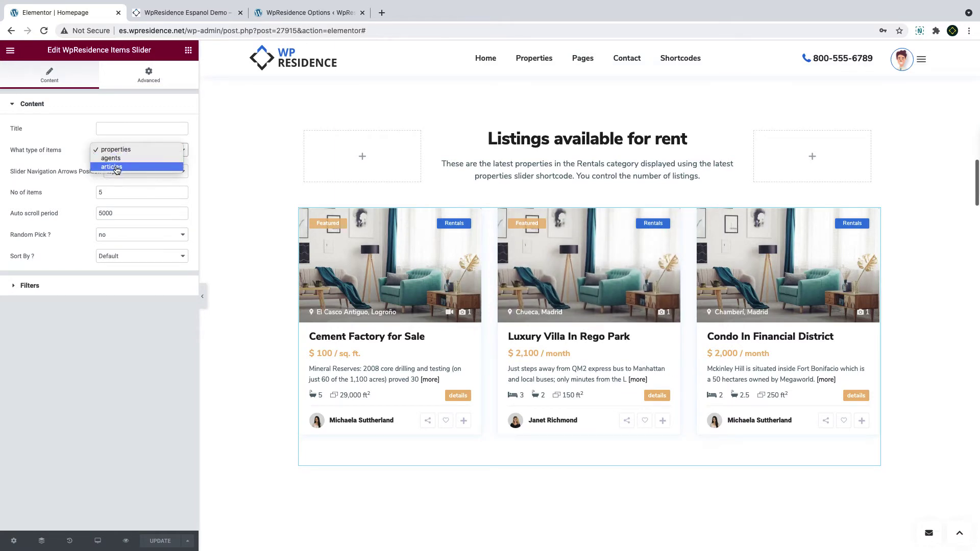
click(116, 149)
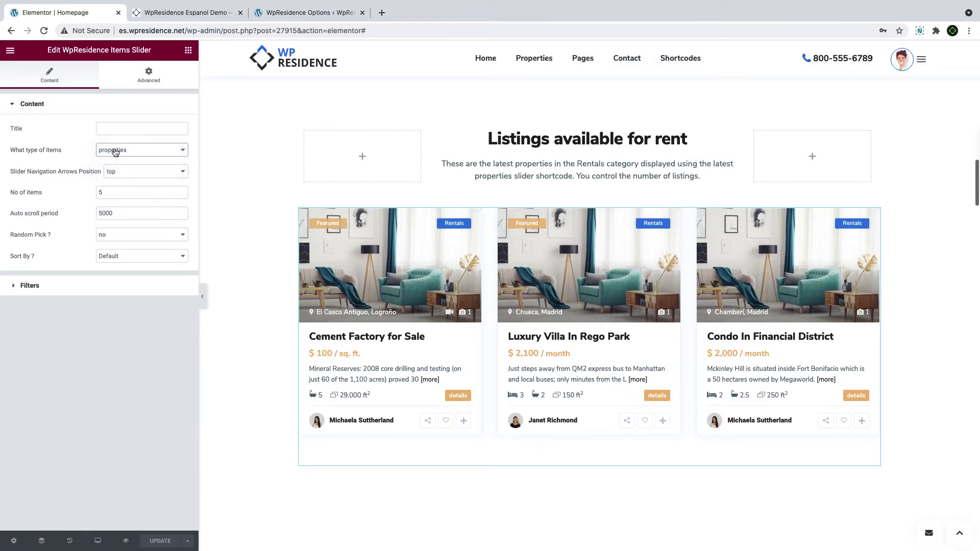
click(116, 193)
text(6)
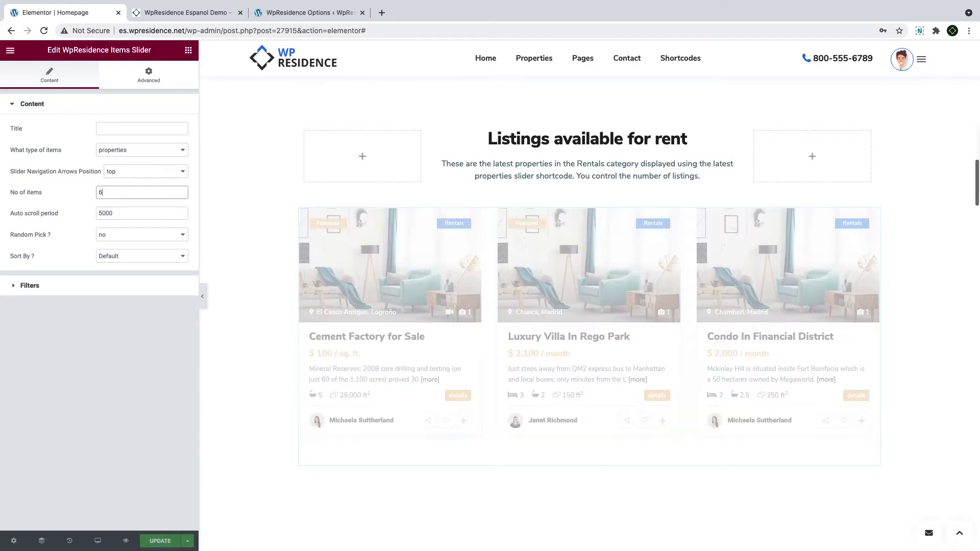
- Check the slider's auto scroll period and its sorting options, keeping the Default sort order
drag(123, 213, 96, 215)
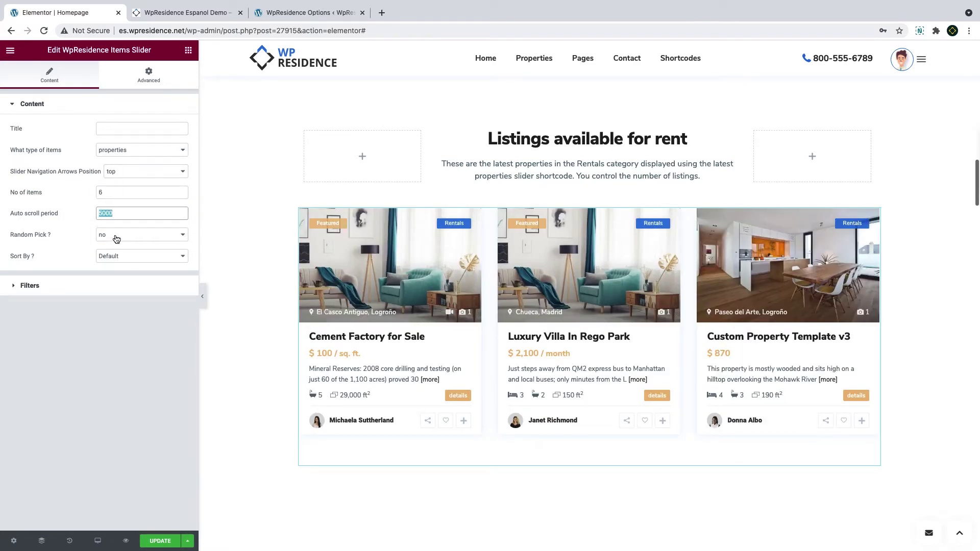
click(118, 256)
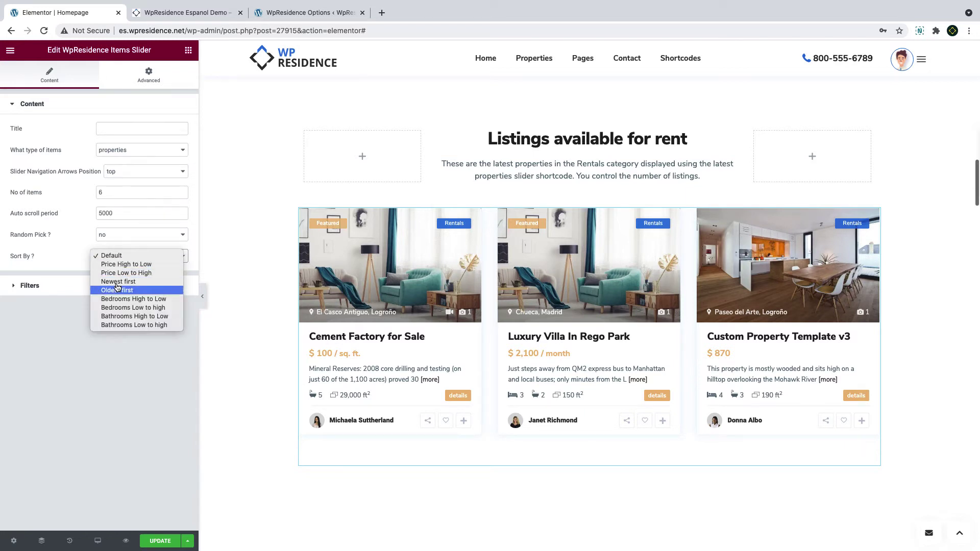
click(121, 255)
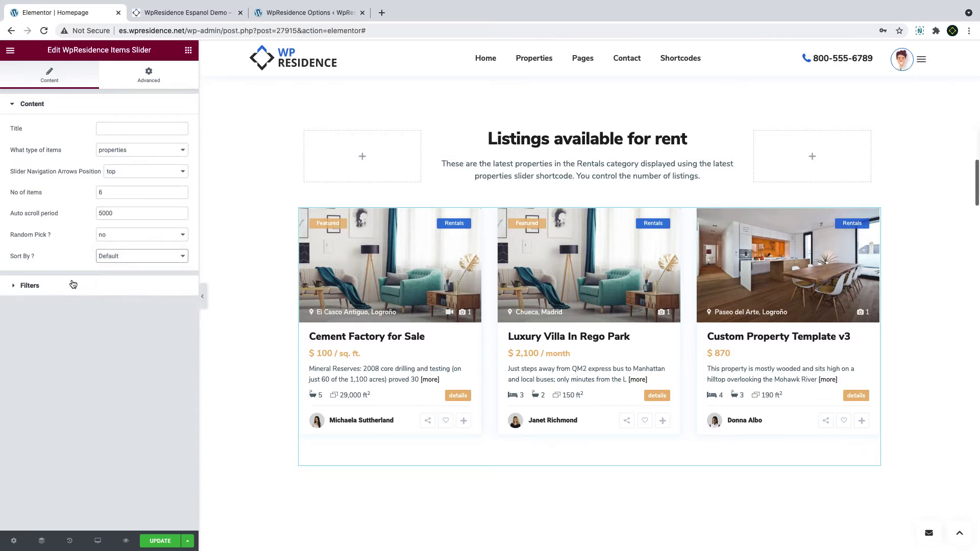
- Examine the Items Slider's filters for action categories, categories and featured listings only
click(66, 284)
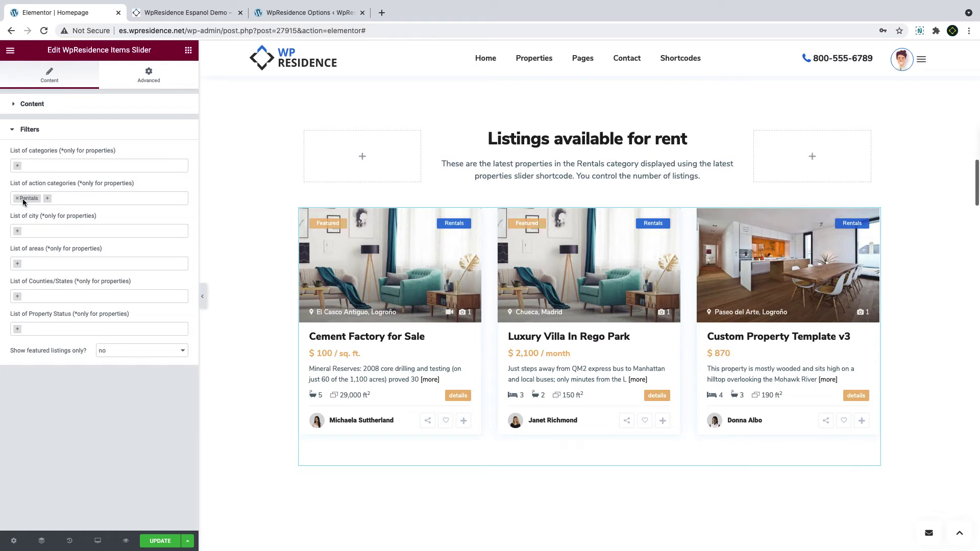
click(93, 199)
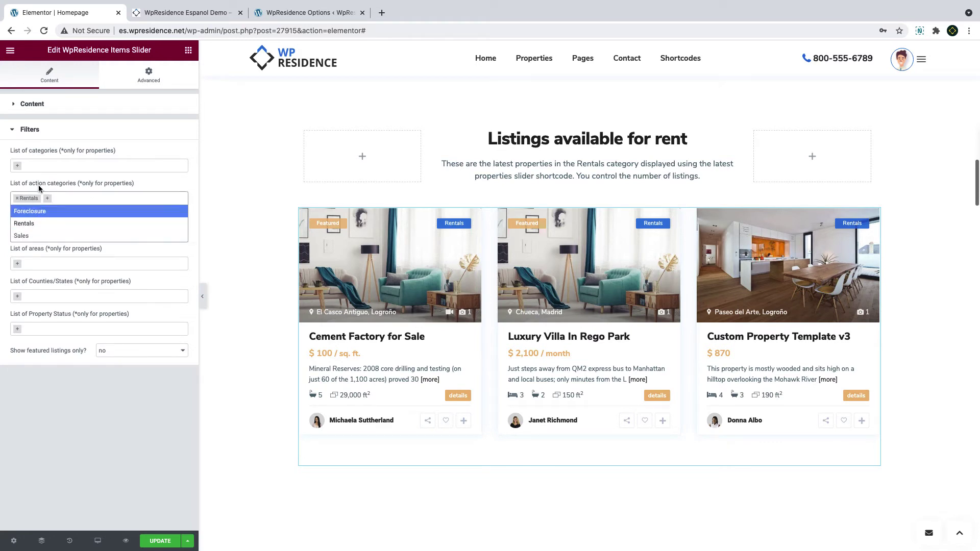
click(52, 165)
click(51, 165)
click(51, 165)
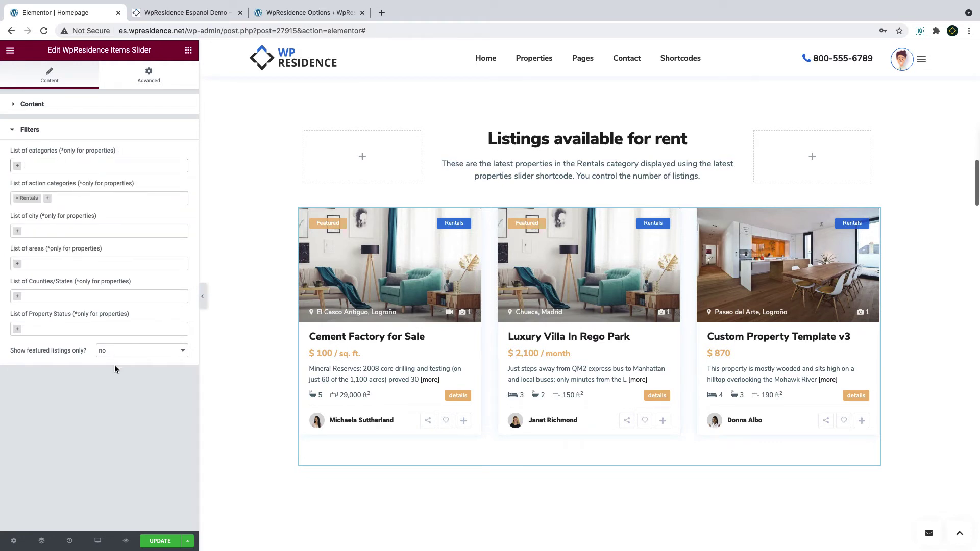
click(133, 353)
click(128, 356)
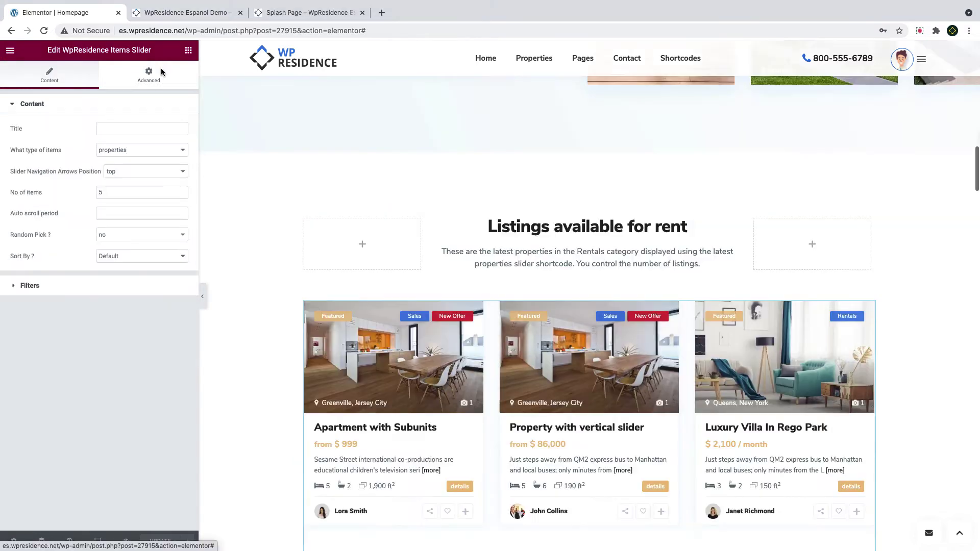
- Delete the WpResidence Items Slider widget beneath the "Listings available for rent" heading
drag(152, 49, 47, 49)
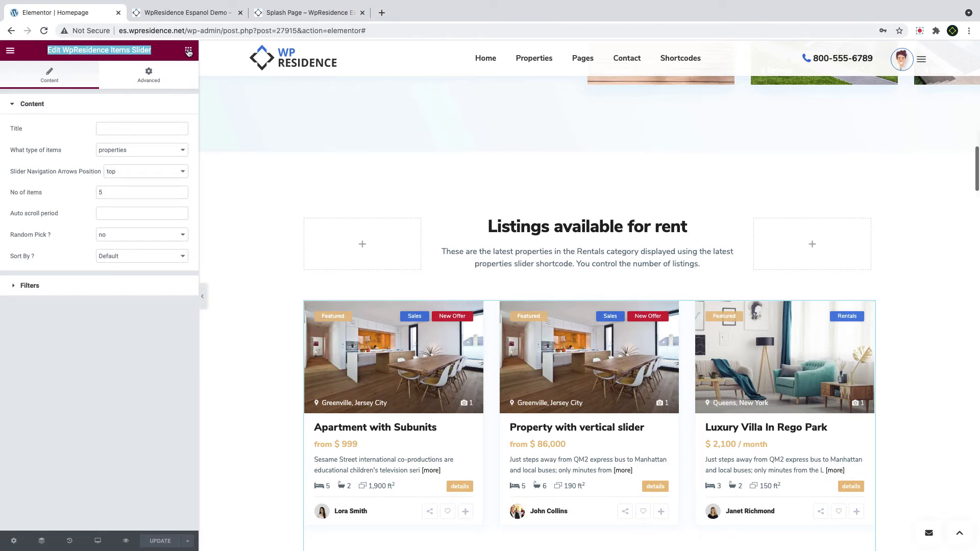
scroll(411, 265, down, 2)
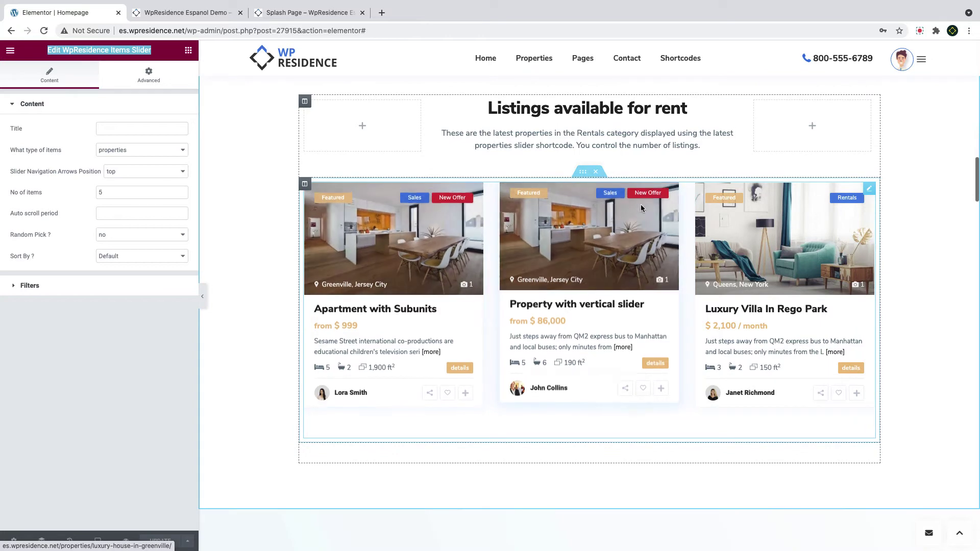
right_click(870, 194)
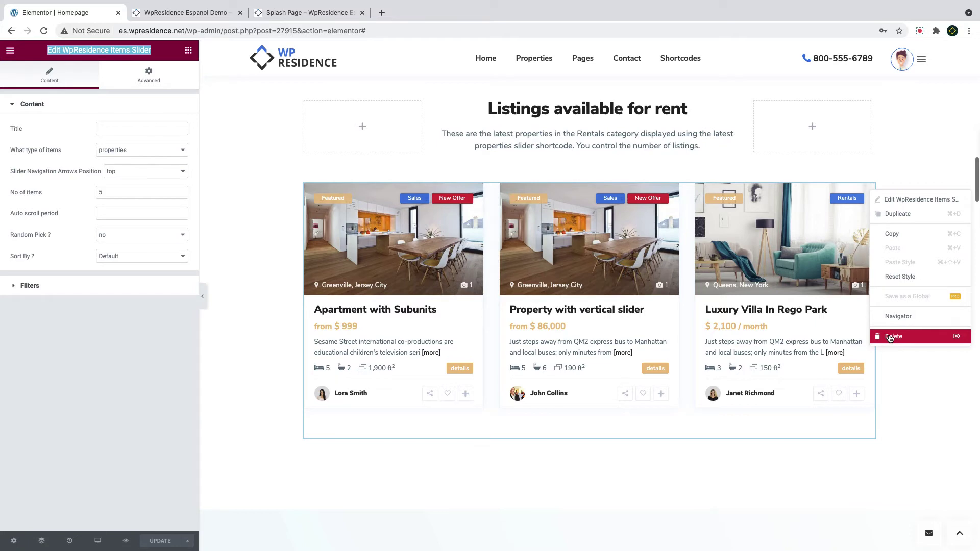
click(889, 338)
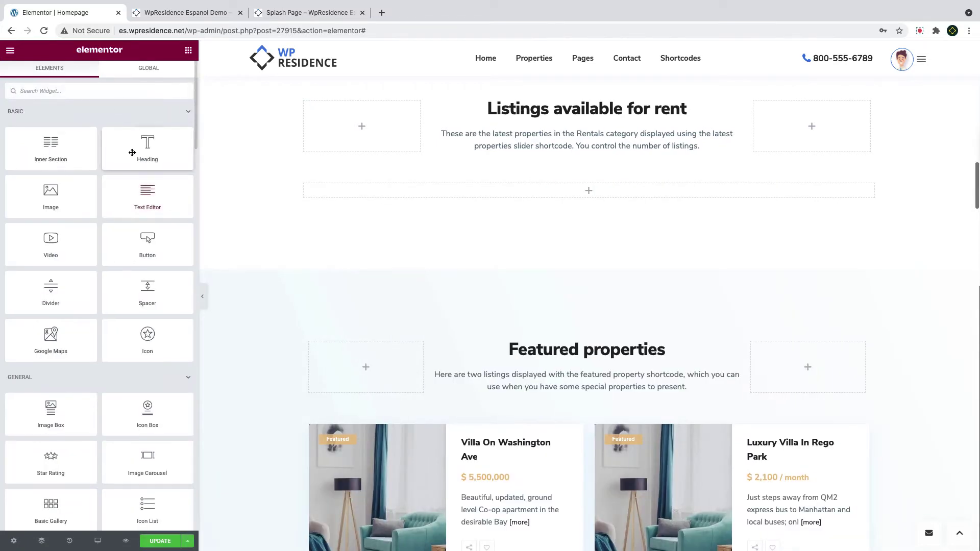
- Search the widgets for "v1" and place WpResidence Items Slider - card v1 in the empty column under "Listings available for rent"
click(189, 113)
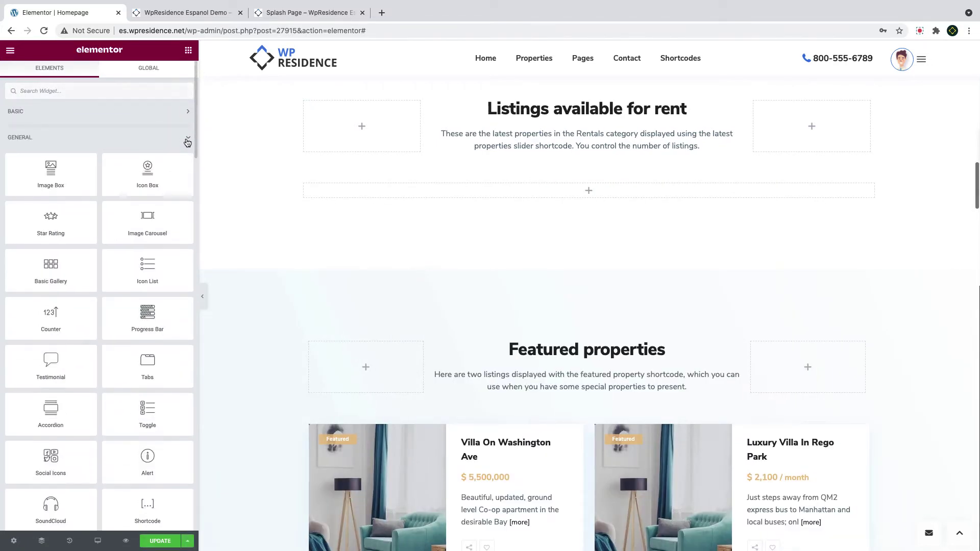
click(187, 137)
click(107, 92)
text(v1)
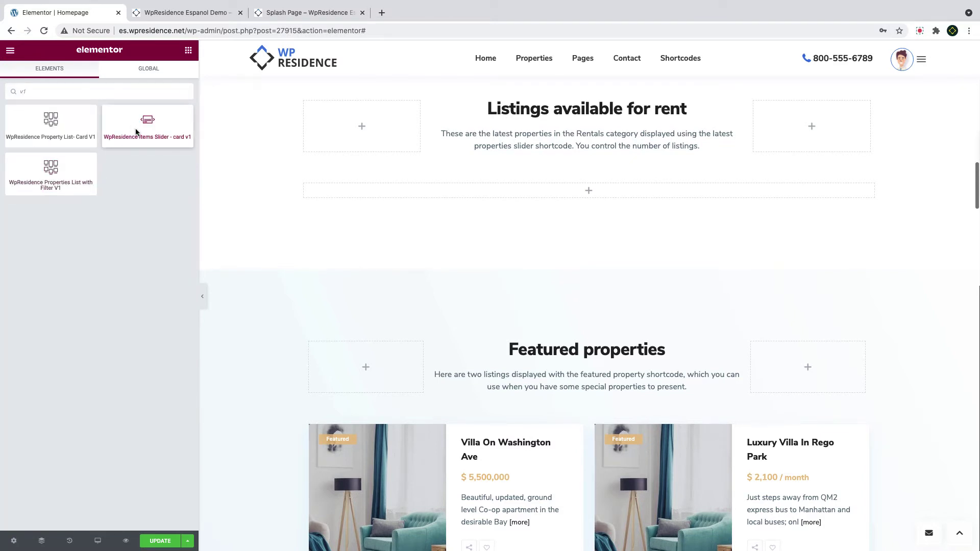
drag(138, 127, 382, 185)
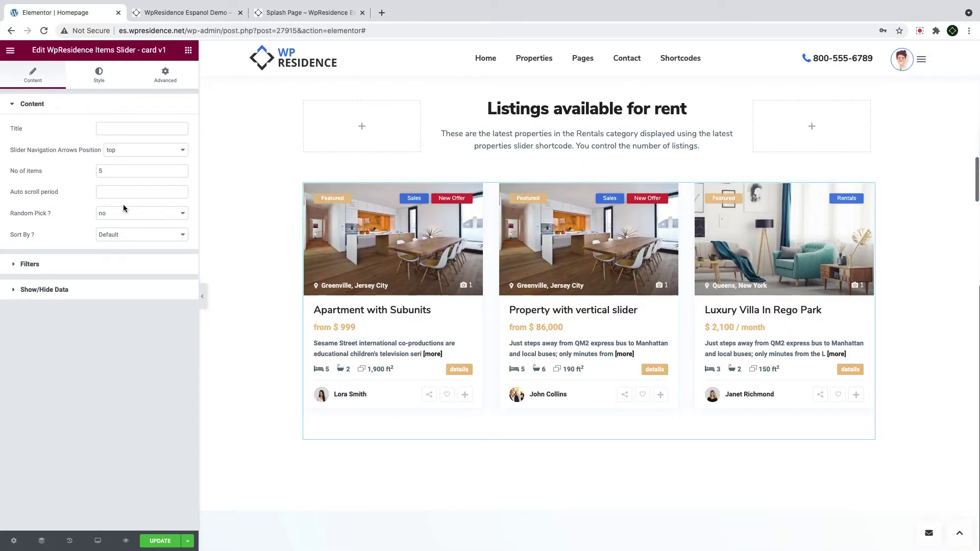
- Hide the category labels and the featured label on the card v1 slider, and open its style settings
click(79, 288)
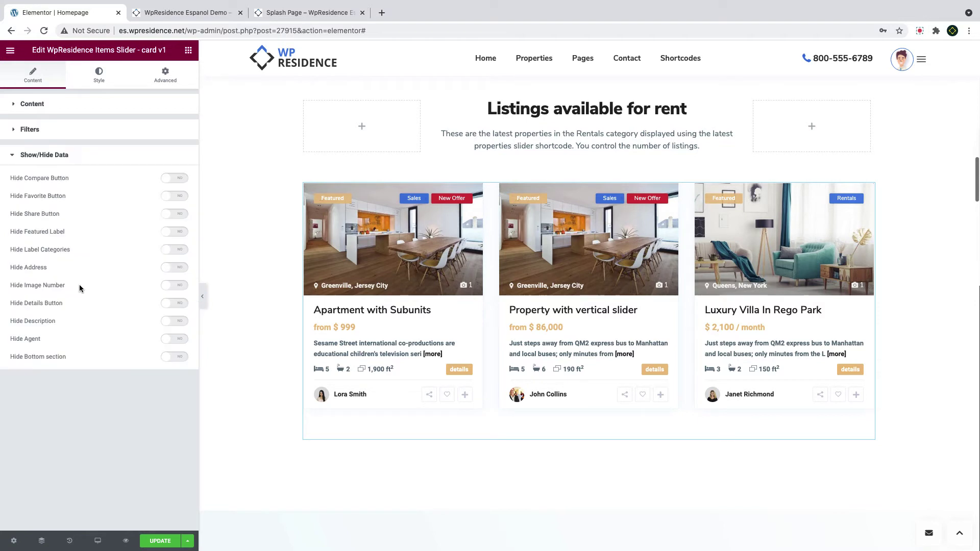
click(182, 255)
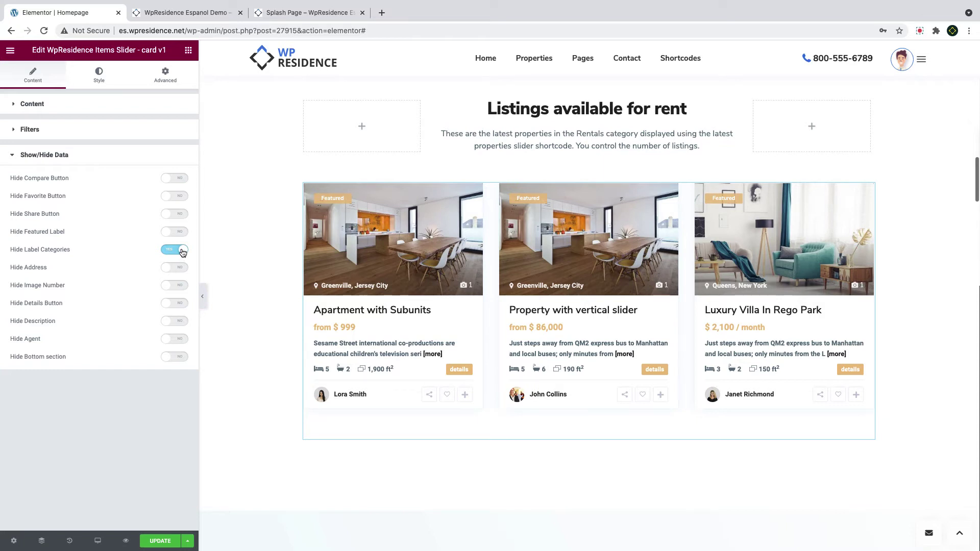
click(182, 233)
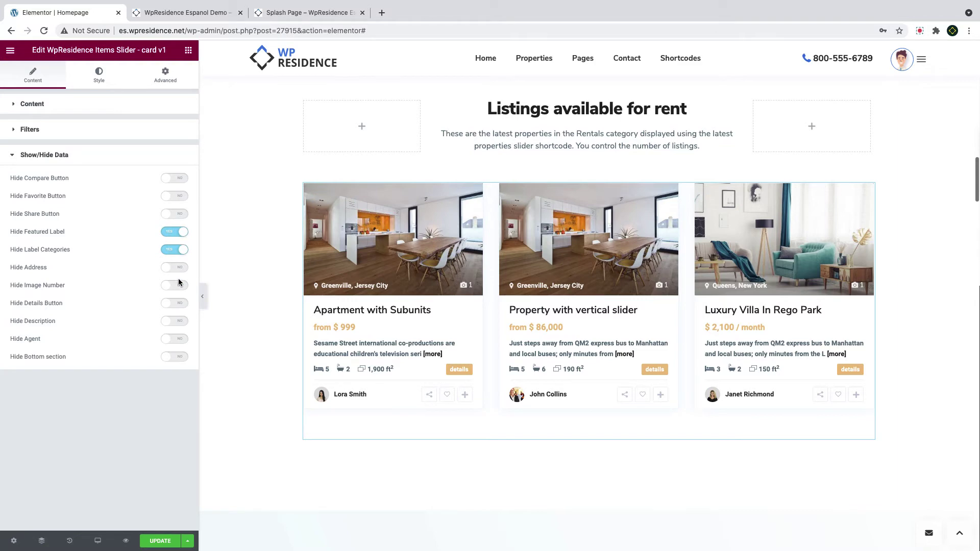
click(98, 74)
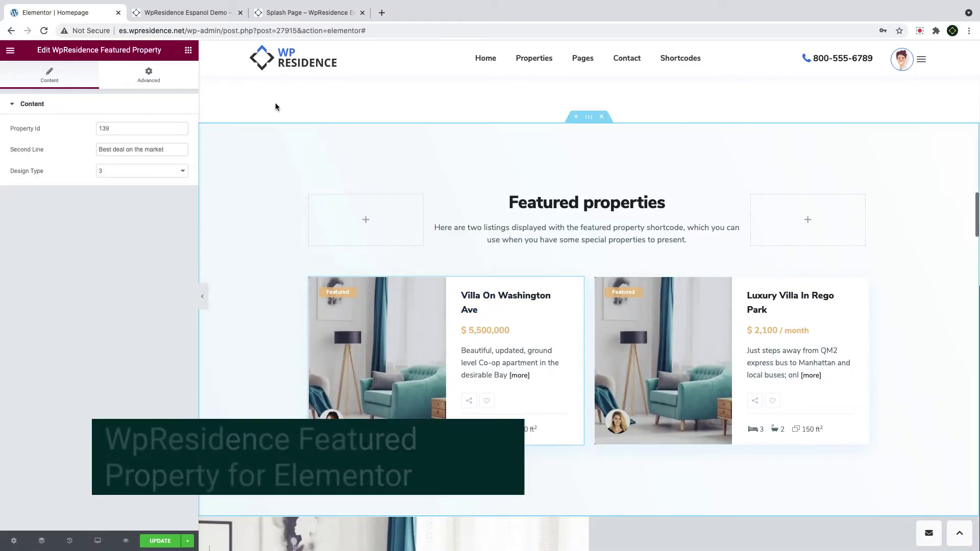
- Try design types 1 and 2 on the Villa On Washington Ave featured property, and set it back to design type 3
drag(166, 50, 36, 51)
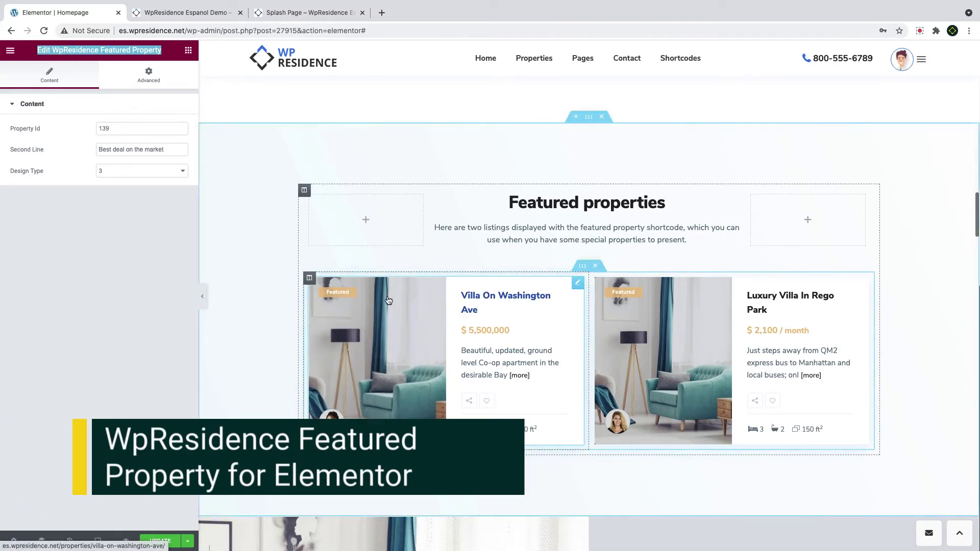
click(123, 176)
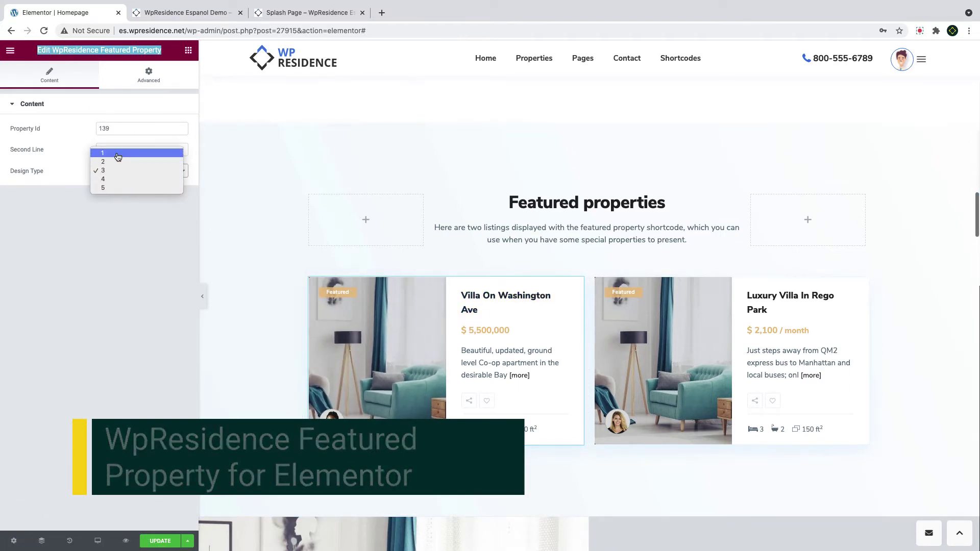
click(115, 153)
click(114, 173)
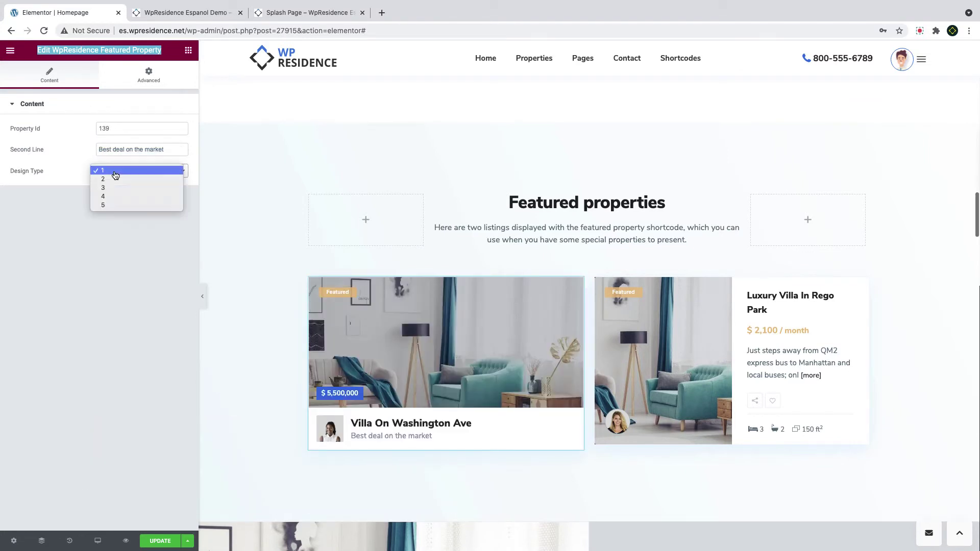
click(112, 181)
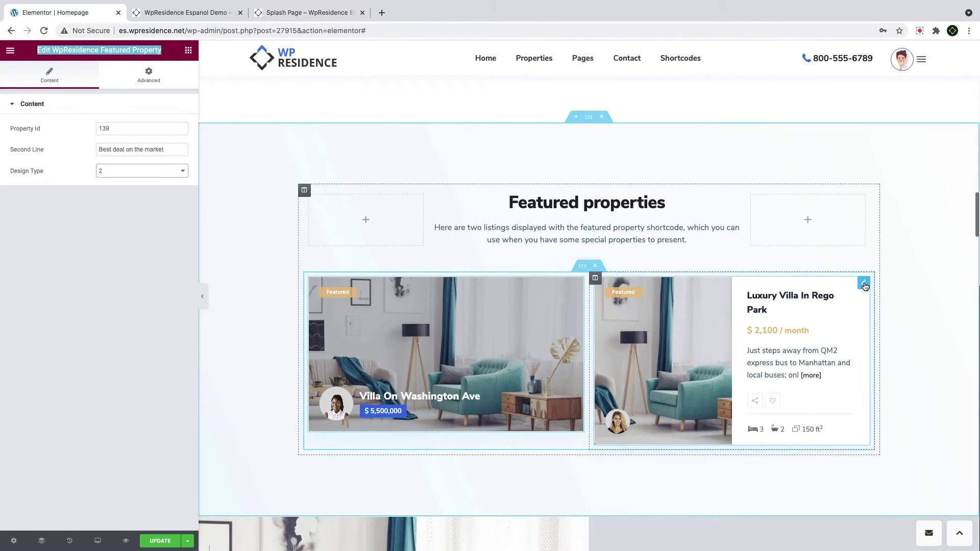
click(121, 171)
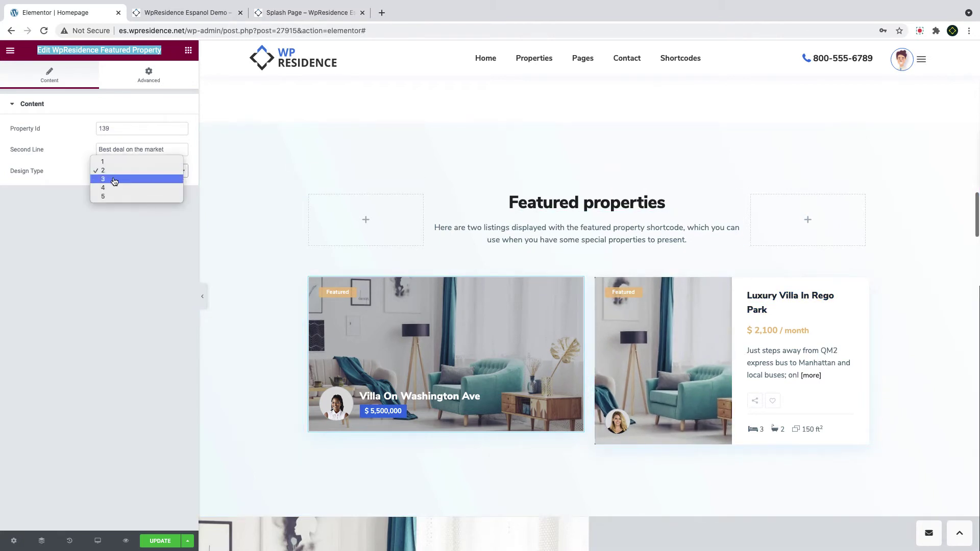
click(114, 180)
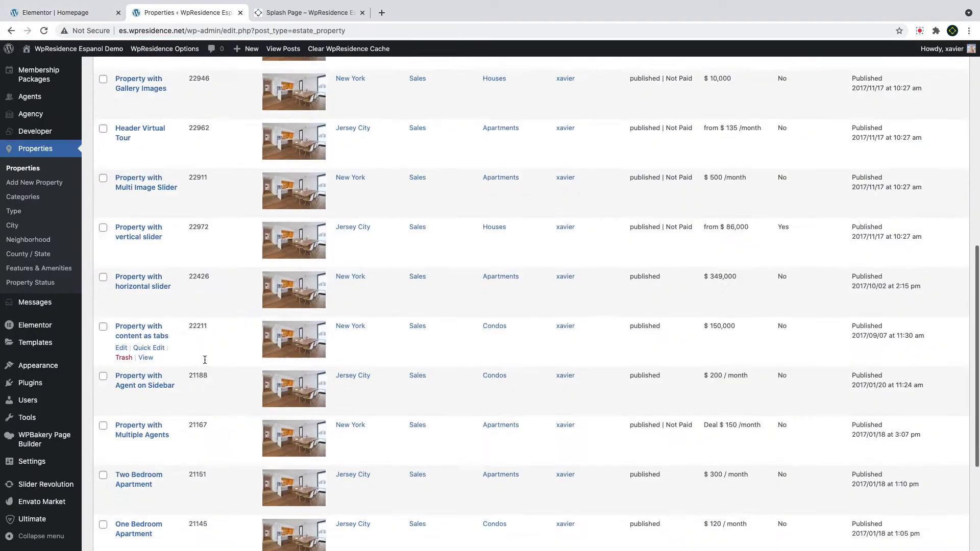
- Copy the ID 23010 of Beautiful Flat in Manhattan from the properties list and paste it as the first featured property's Property Id
scroll(203, 354, down, 5)
scroll(203, 354, up, 1)
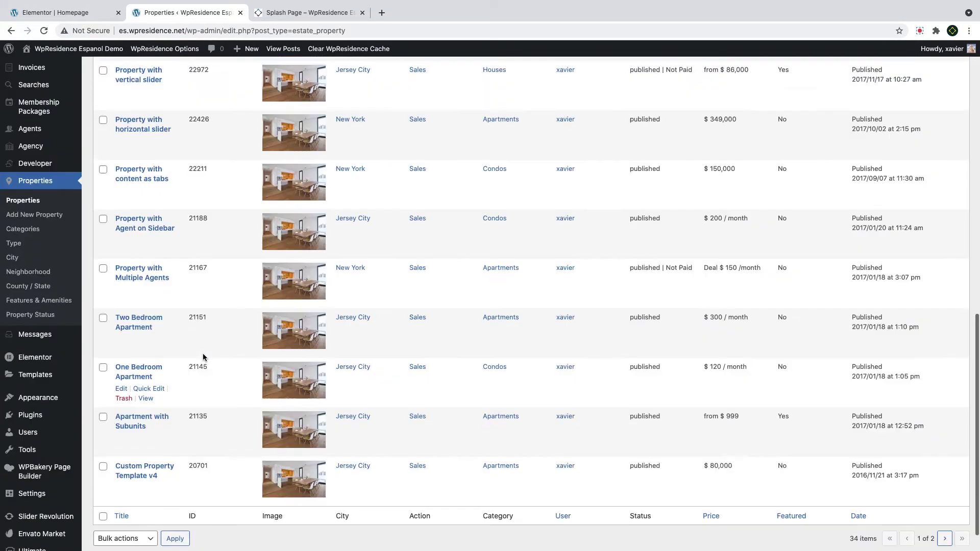
scroll(203, 354, up, 10)
right_click(204, 301)
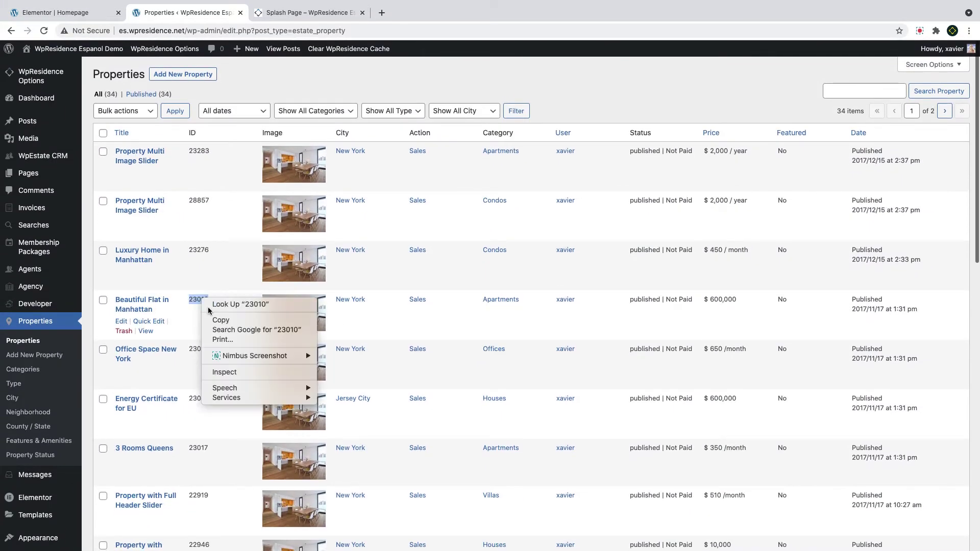
click(220, 320)
click(60, 14)
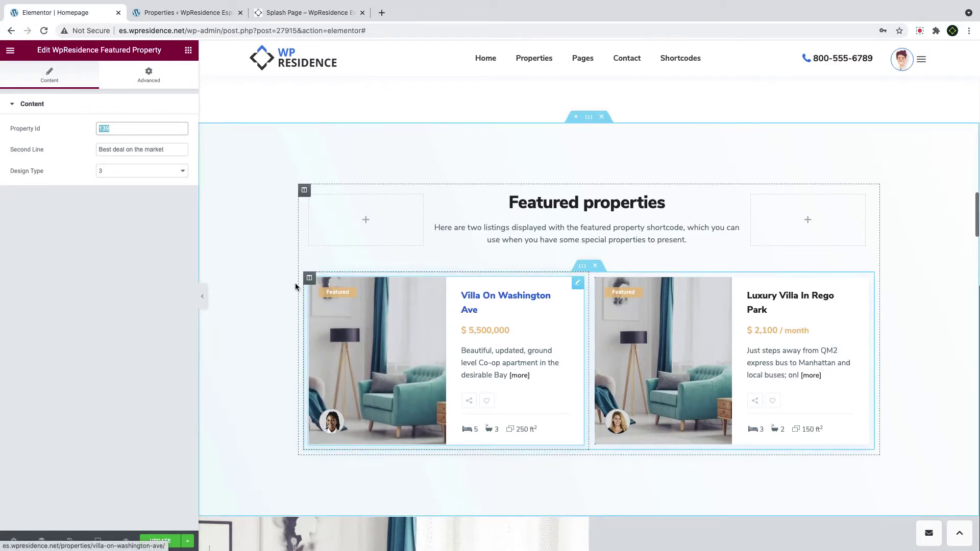
right_click(118, 130)
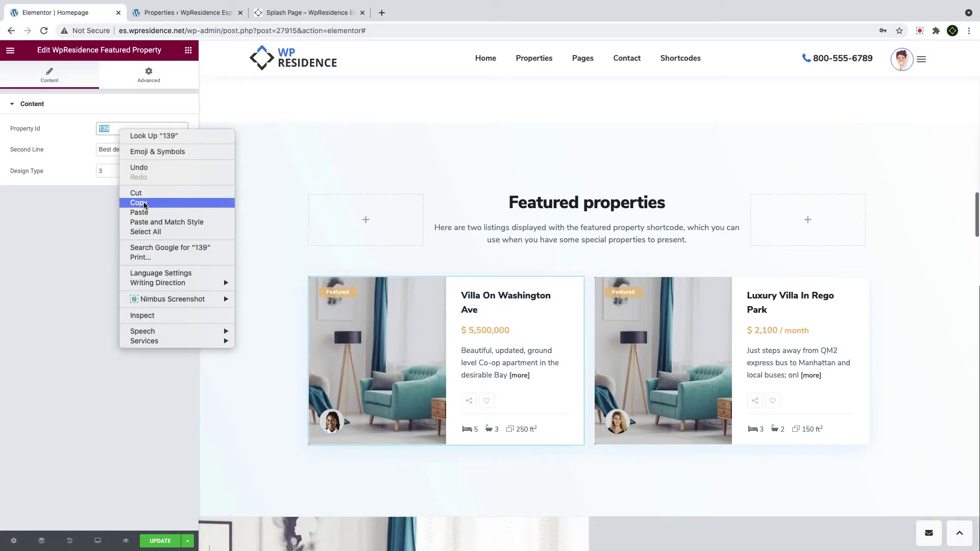
click(144, 217)
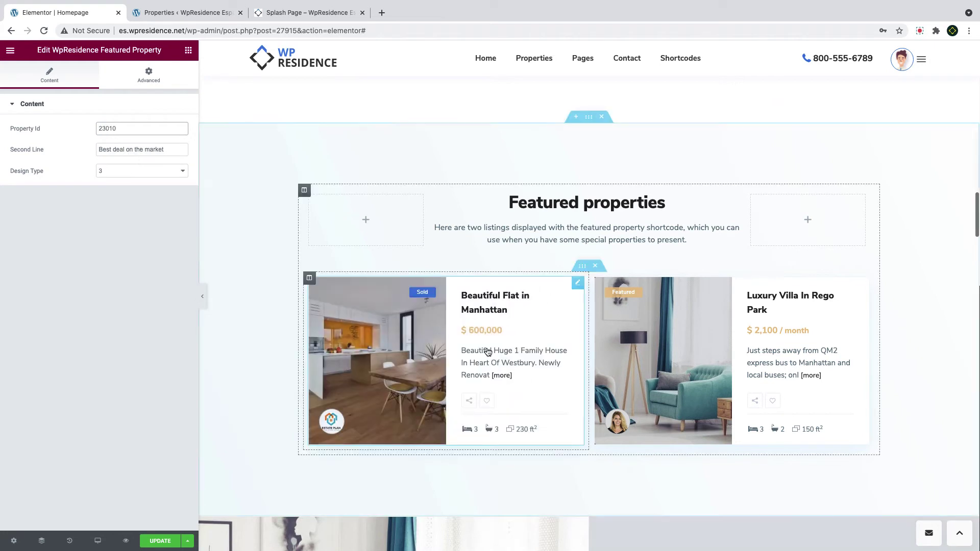
- Set the Gorgeous Farm in Jersey featured property below to design type 4
scroll(459, 332, down, 4)
click(370, 379)
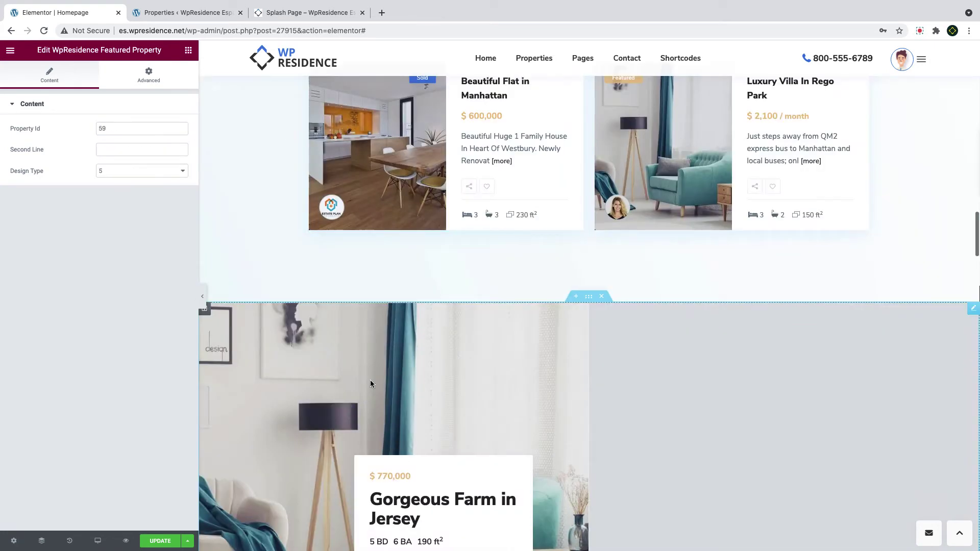
click(123, 171)
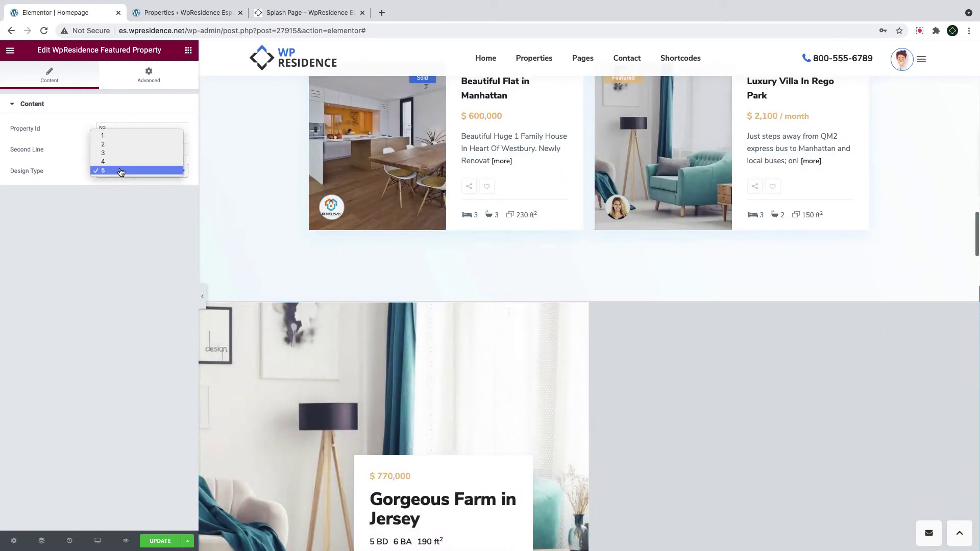
click(122, 161)
scroll(332, 365, down, 3)
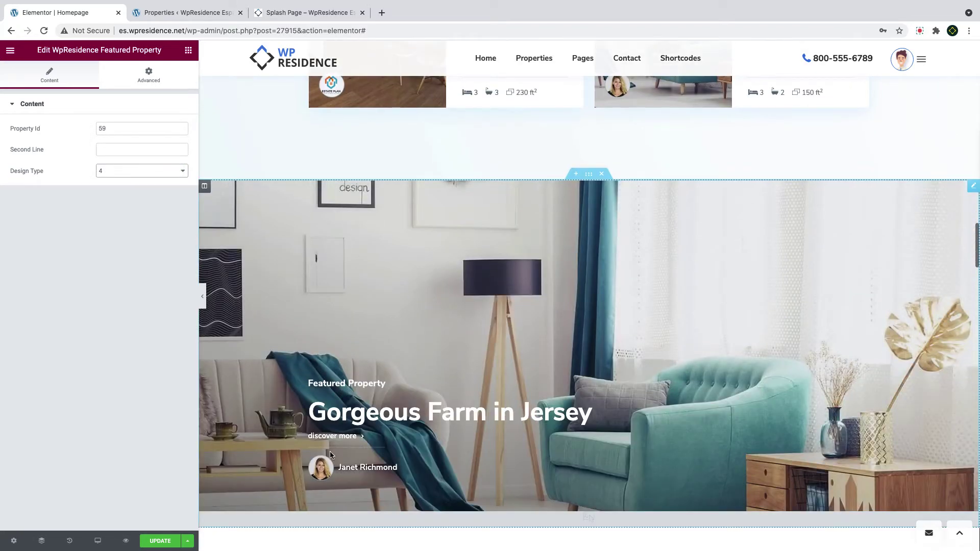
- Examine the WpResidence Display Categories widget under "Properties by area" and the "Browse listings by category" section
scroll(363, 415, up, 5)
scroll(365, 415, up, 5)
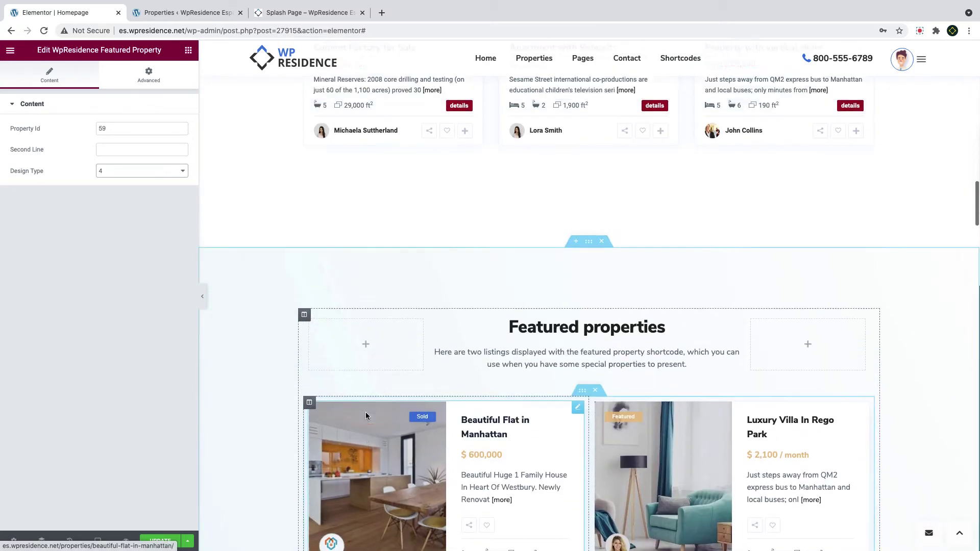
scroll(368, 414, down, 7)
scroll(368, 415, down, 10)
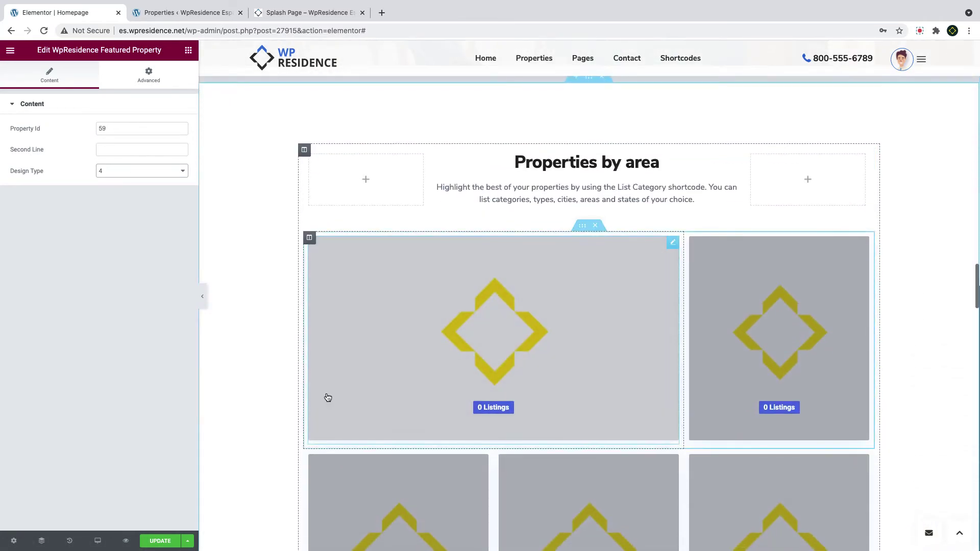
click(403, 375)
drag(164, 53, 33, 50)
scroll(463, 340, up, 15)
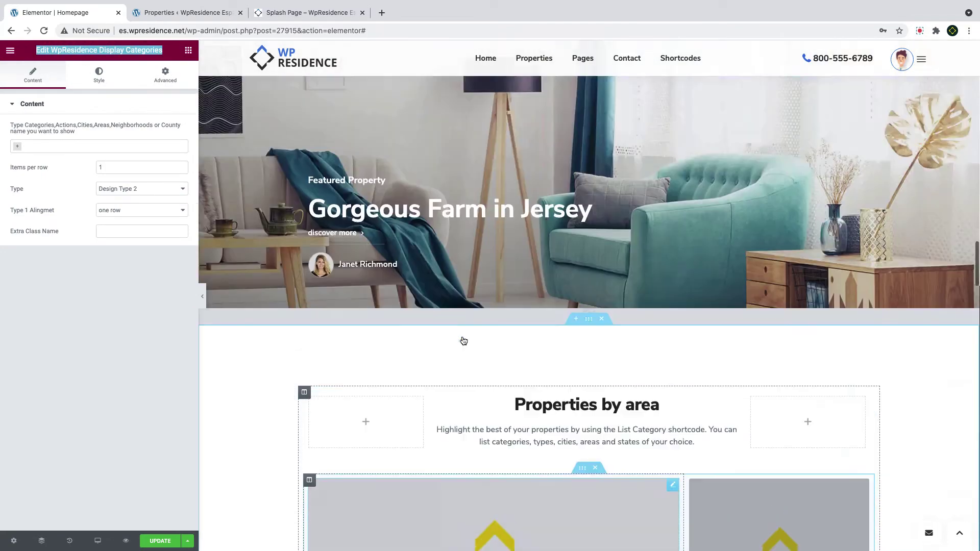
scroll(462, 337, up, 10)
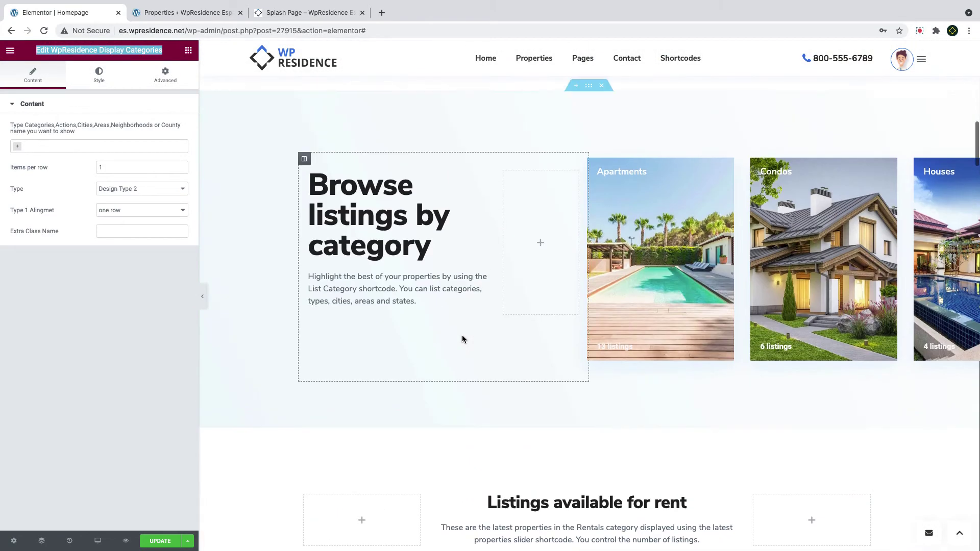
scroll(680, 404, down, 15)
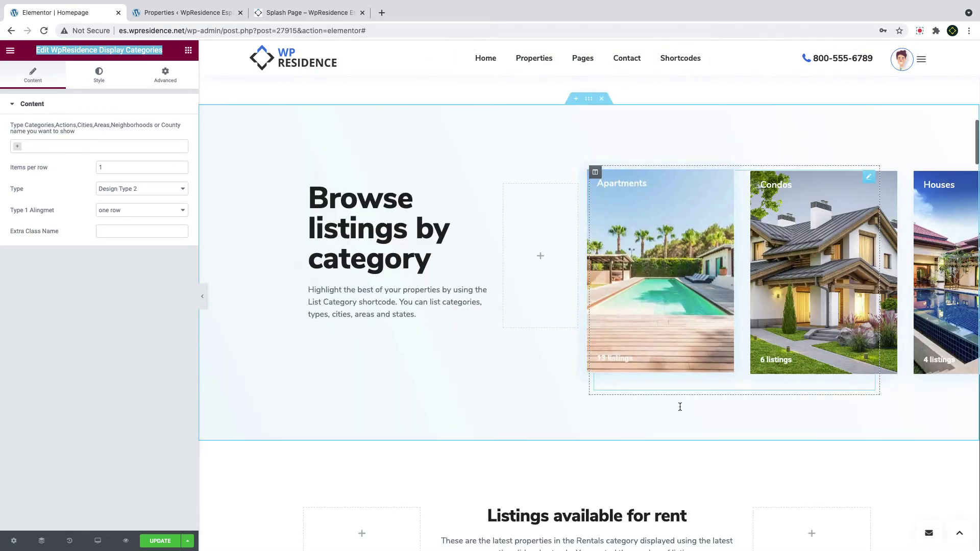
scroll(679, 407, down, 15)
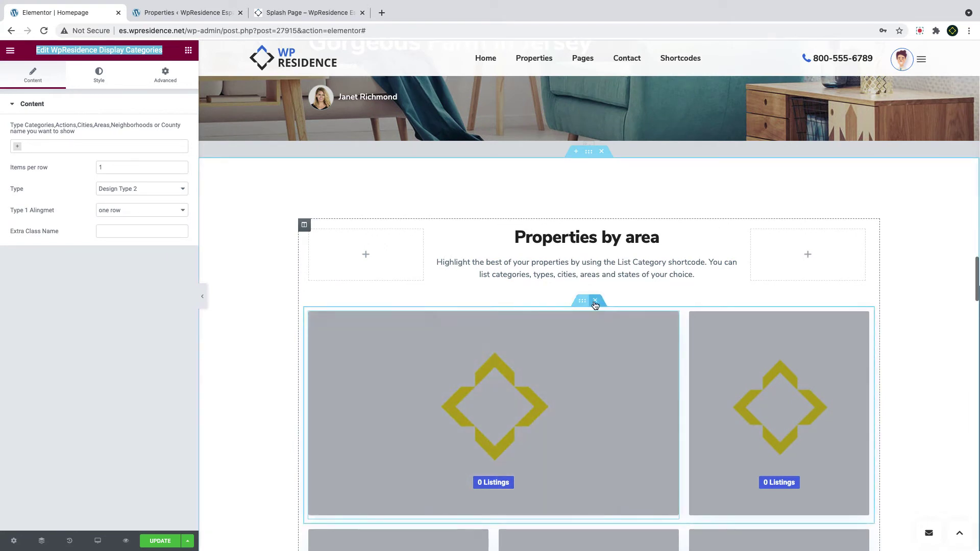
- Delete the two inner sections of category tiles under "Properties by area" and place a WpResidence Grids widget there instead
right_click(595, 305)
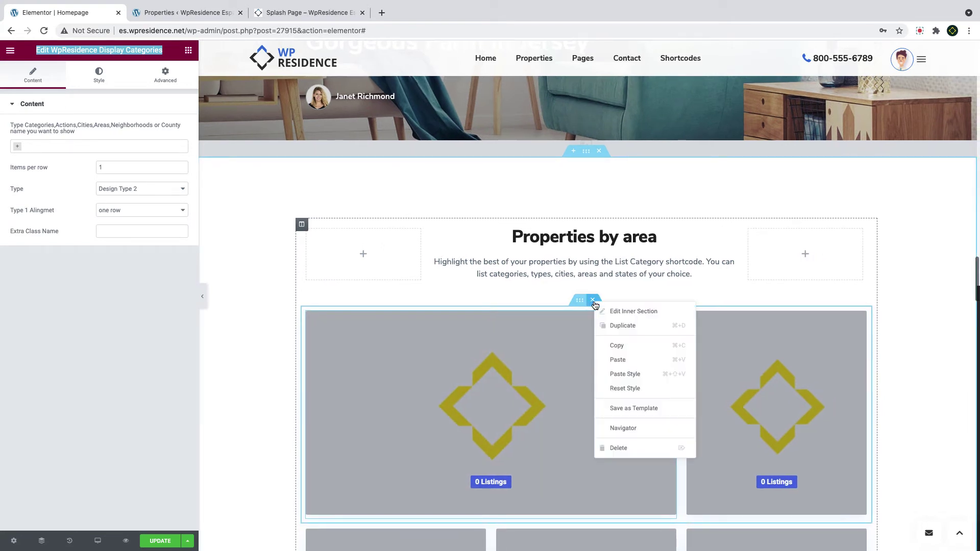
click(617, 326)
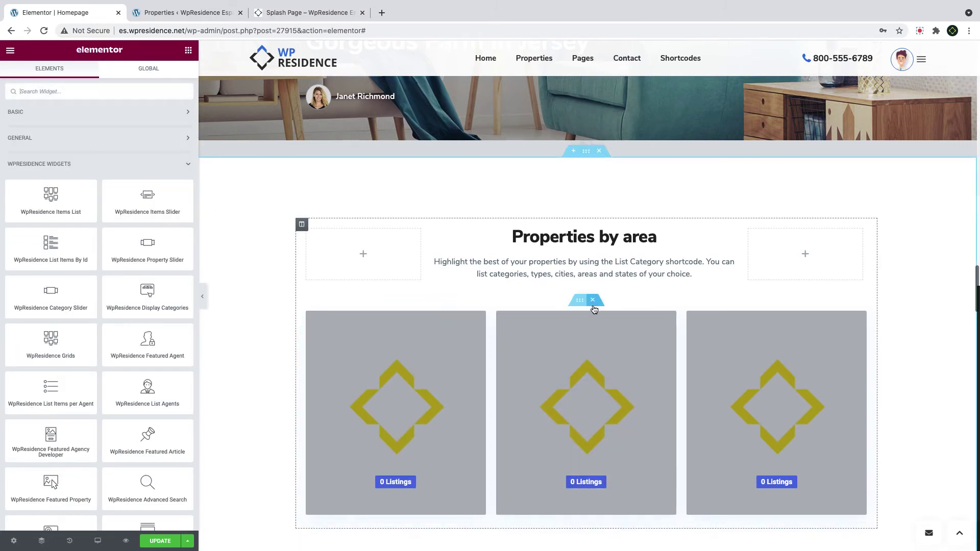
right_click(593, 305)
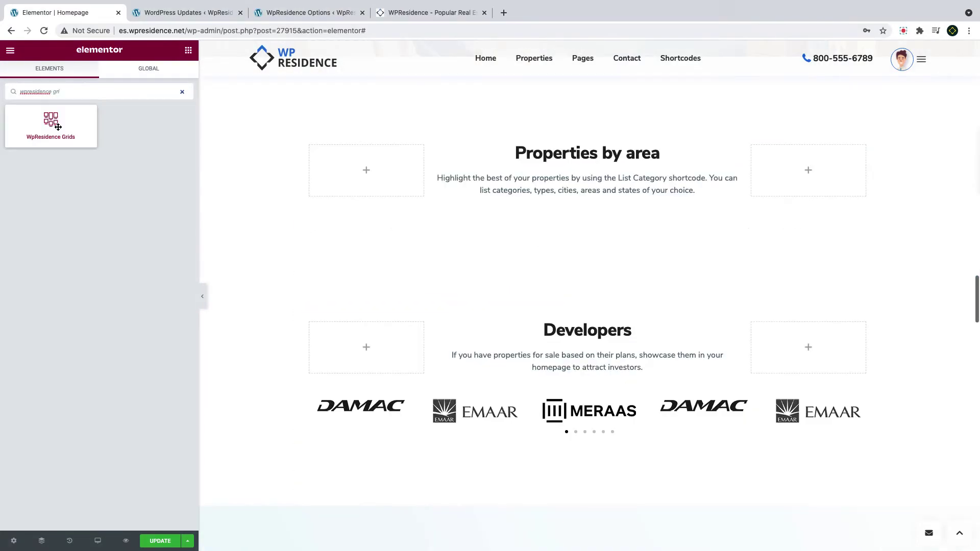
drag(57, 126, 531, 227)
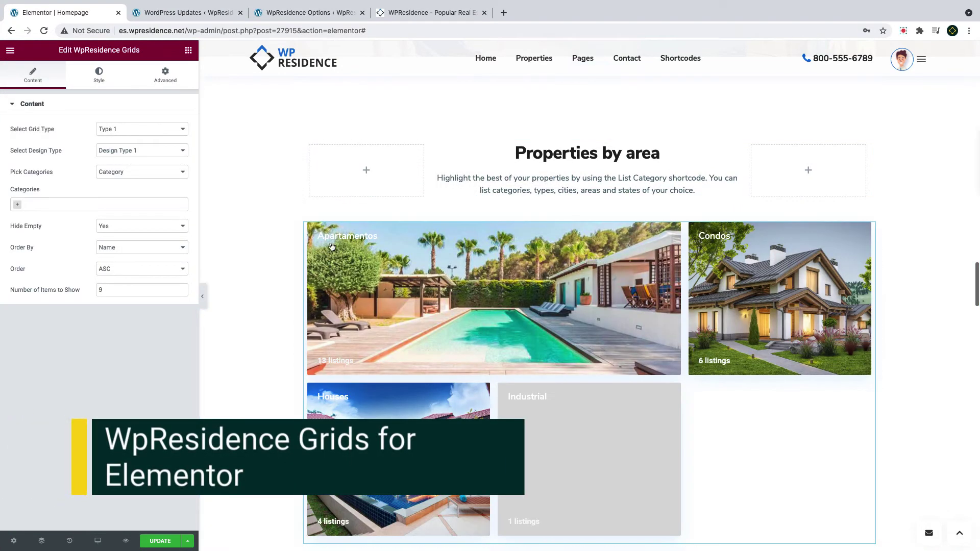
- Make the grid show properties by Area, with the order set to DESC
click(131, 135)
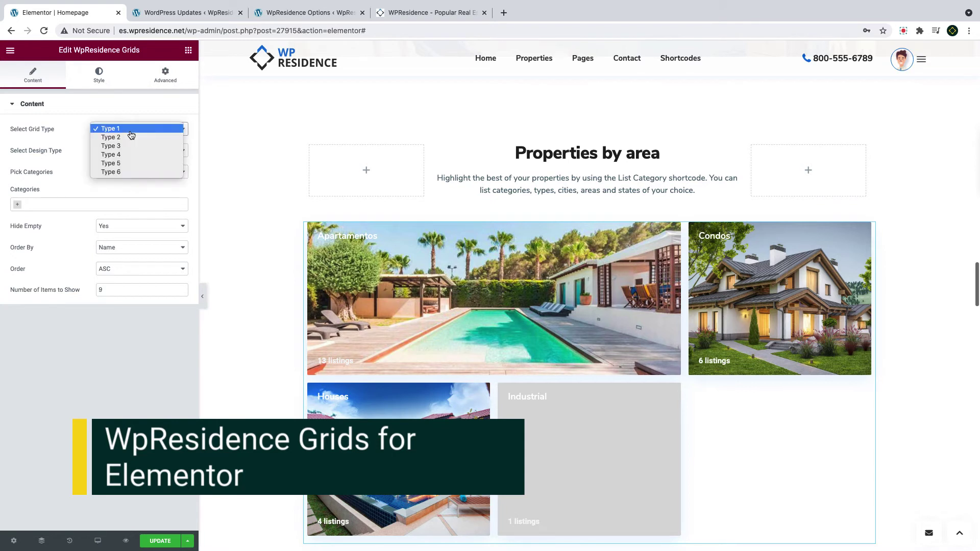
click(130, 131)
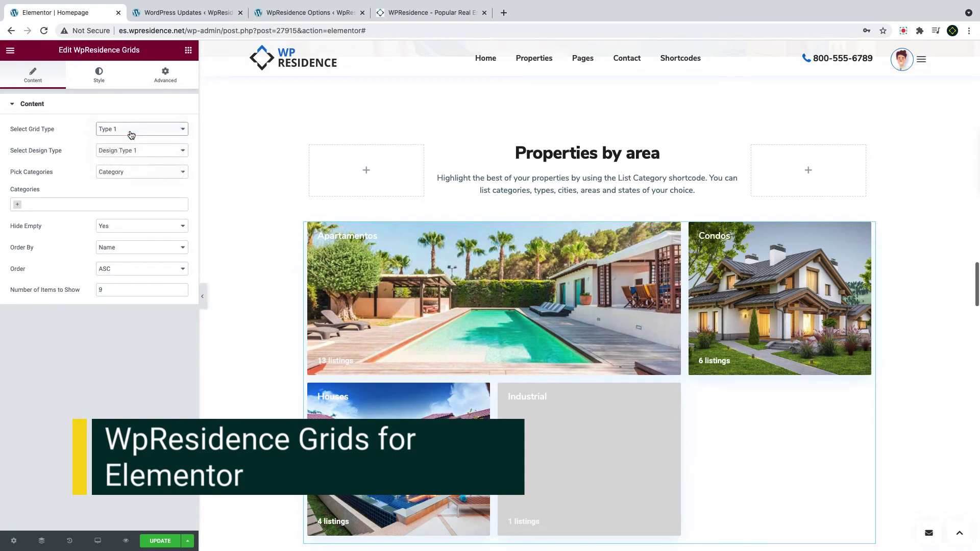
click(132, 172)
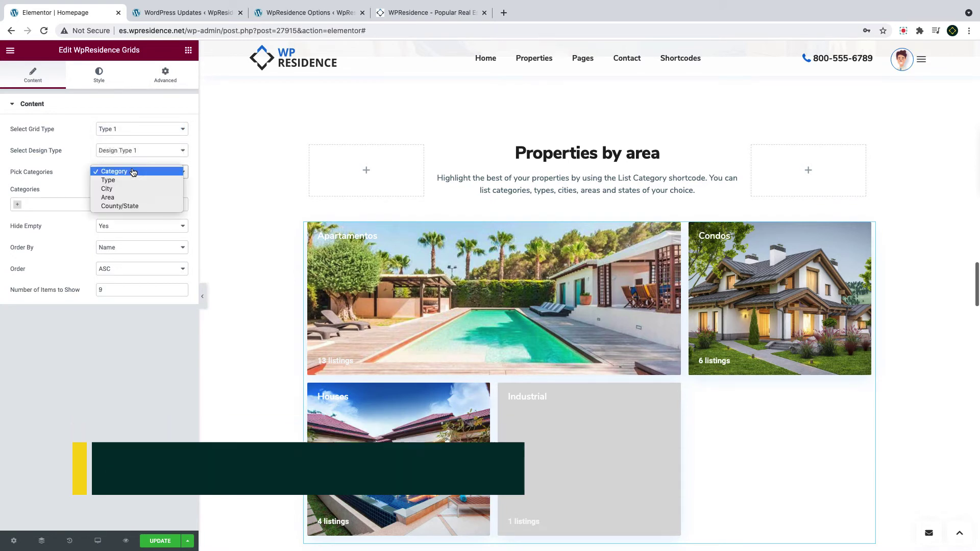
click(128, 199)
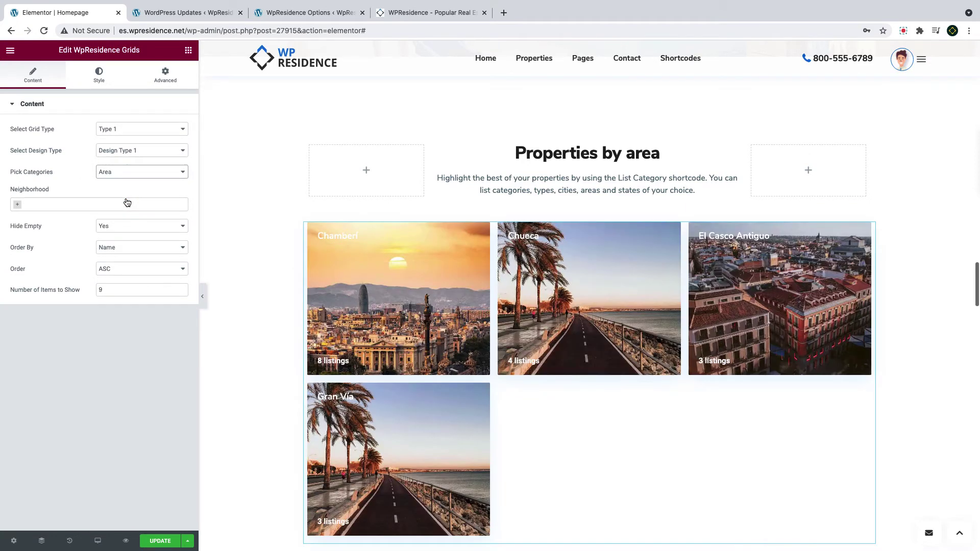
click(112, 269)
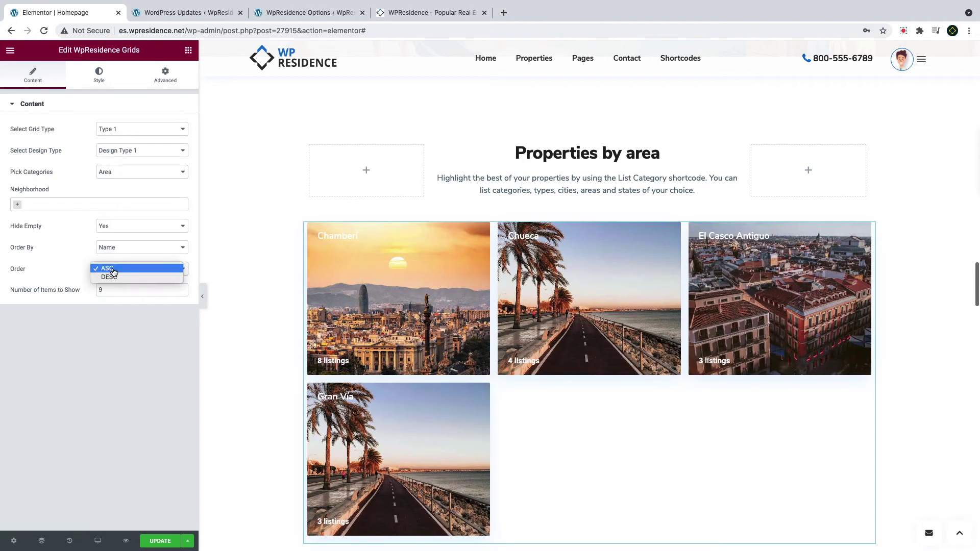
click(114, 277)
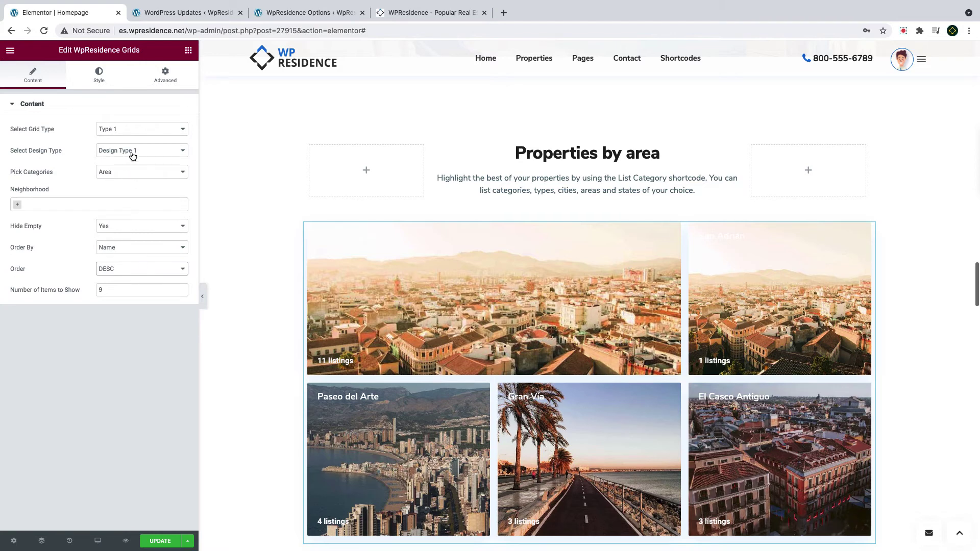
- Try grid type Type 2 for the areas grid, and change it to Type 3
click(132, 128)
key(Escape)
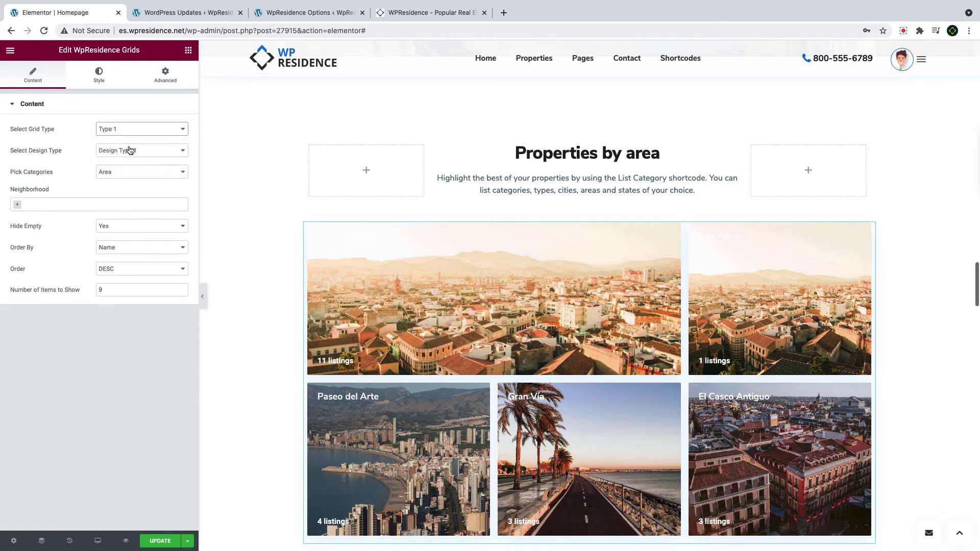
click(135, 133)
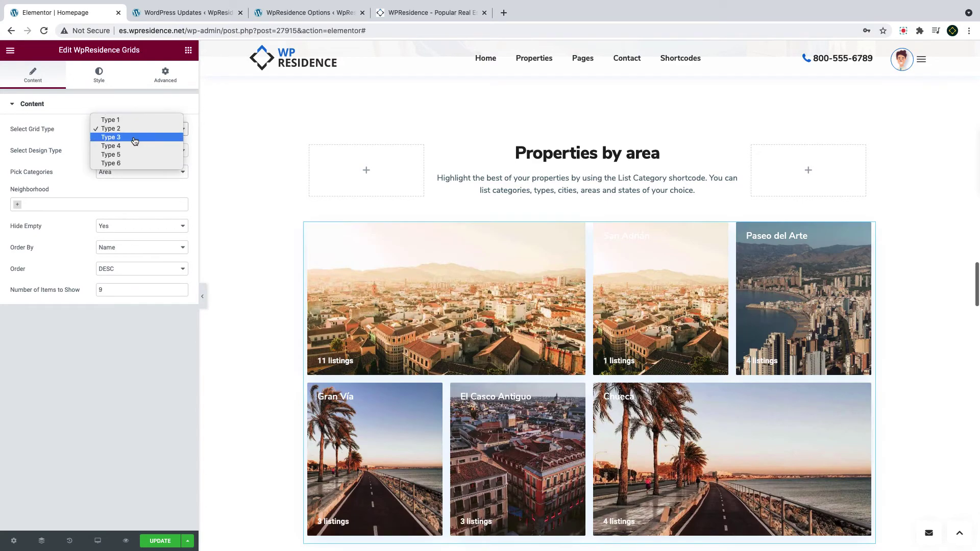
click(134, 139)
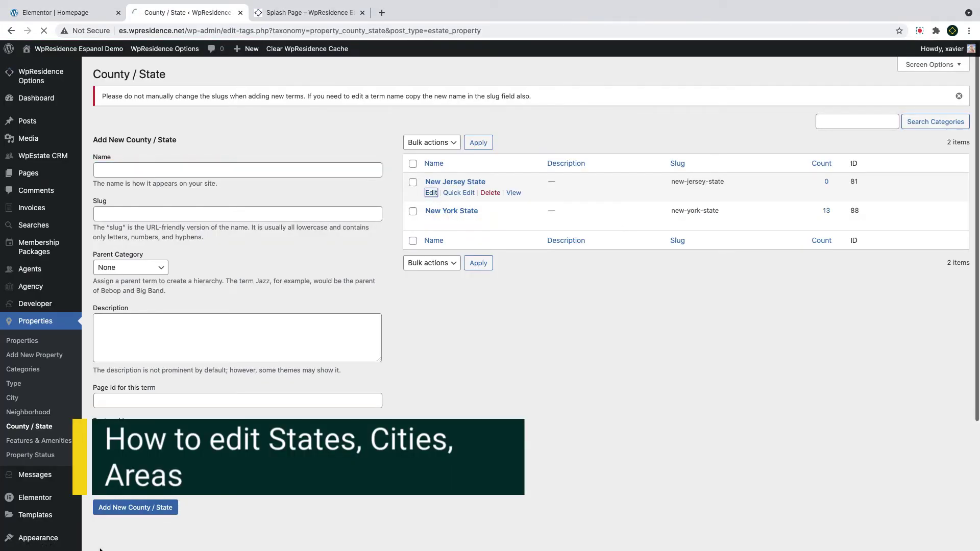
- Rename the New Jersey State term to La Rioja and clear its slug
click(433, 194)
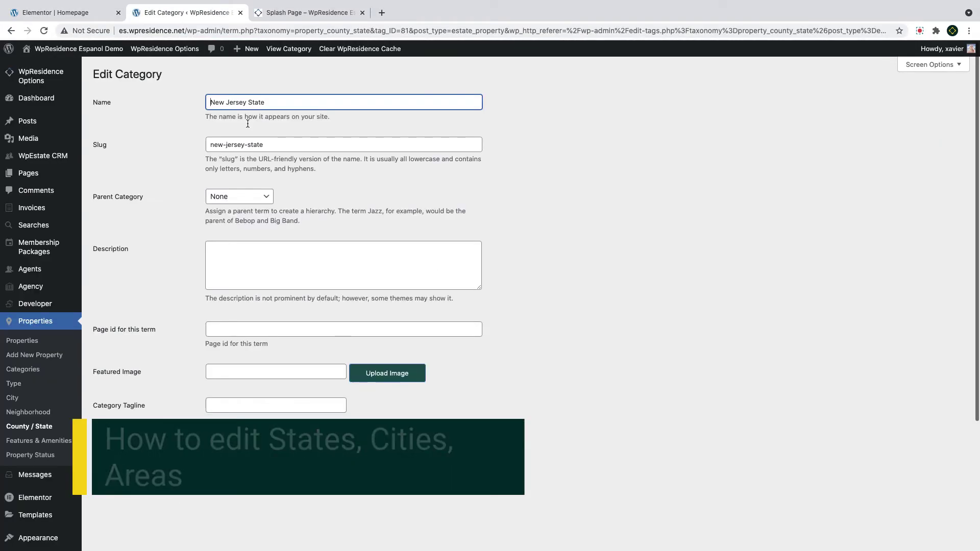
drag(271, 102, 87, 101)
text(La Rioja)
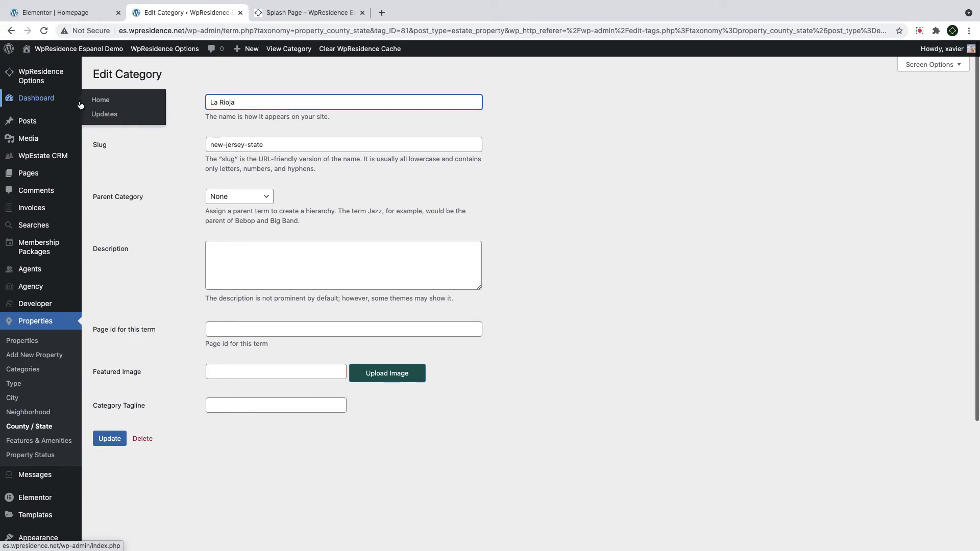
triple_click(219, 145)
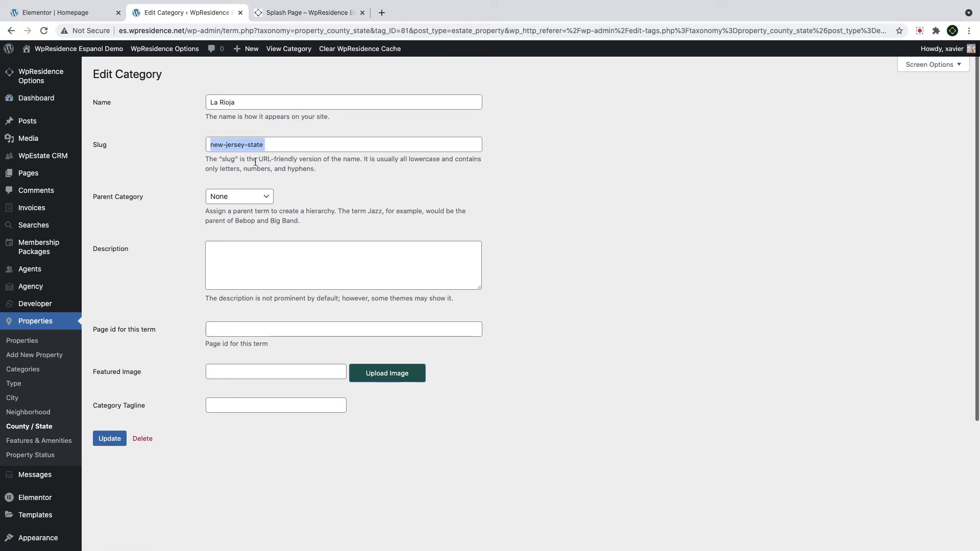
drag(276, 144, 194, 146)
key(BackSpace)
- Upload madrid.jpeg as the featured image of the La Rioja state and update the term
click(374, 379)
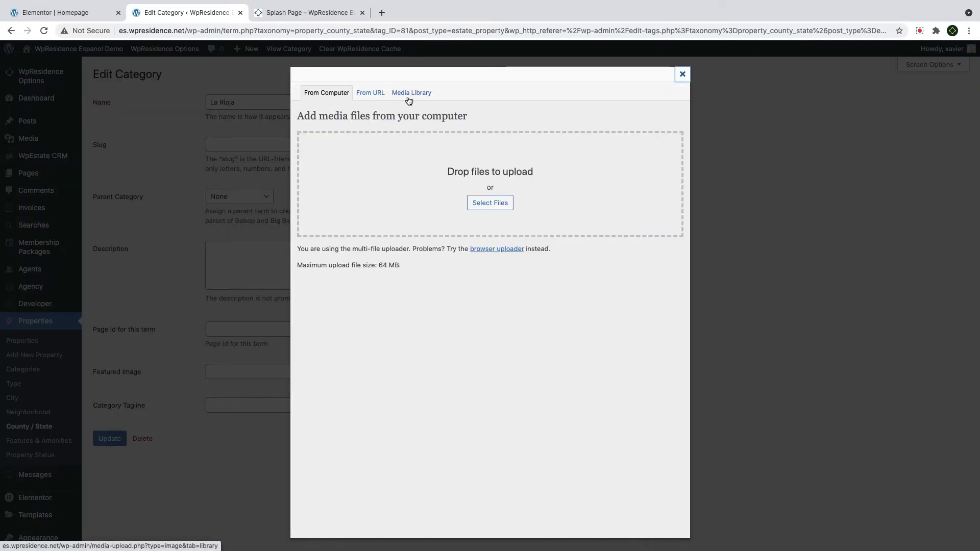
click(500, 202)
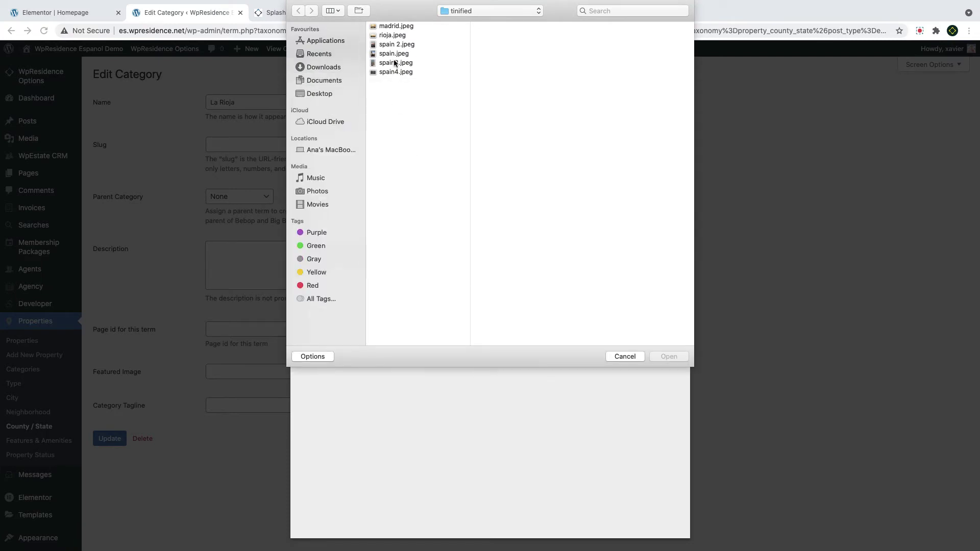
click(396, 27)
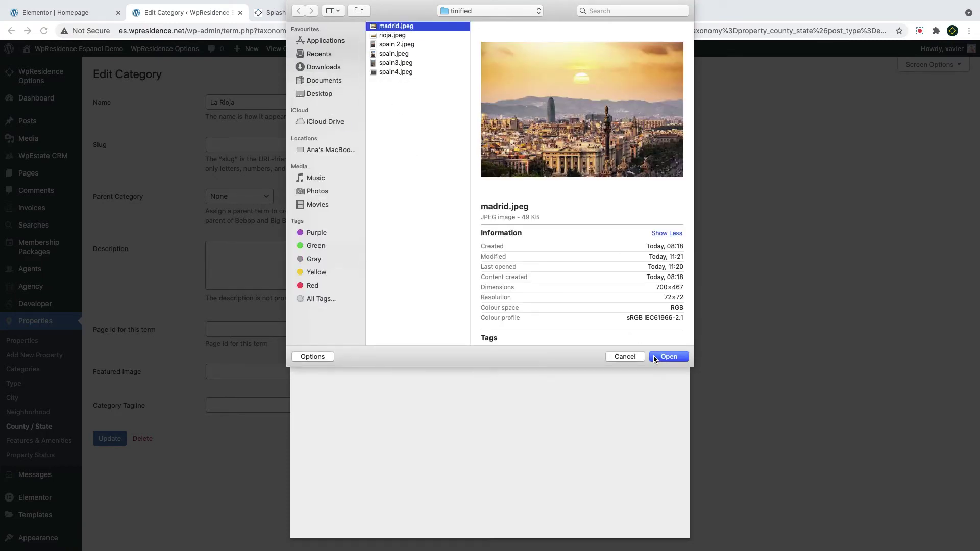
click(655, 357)
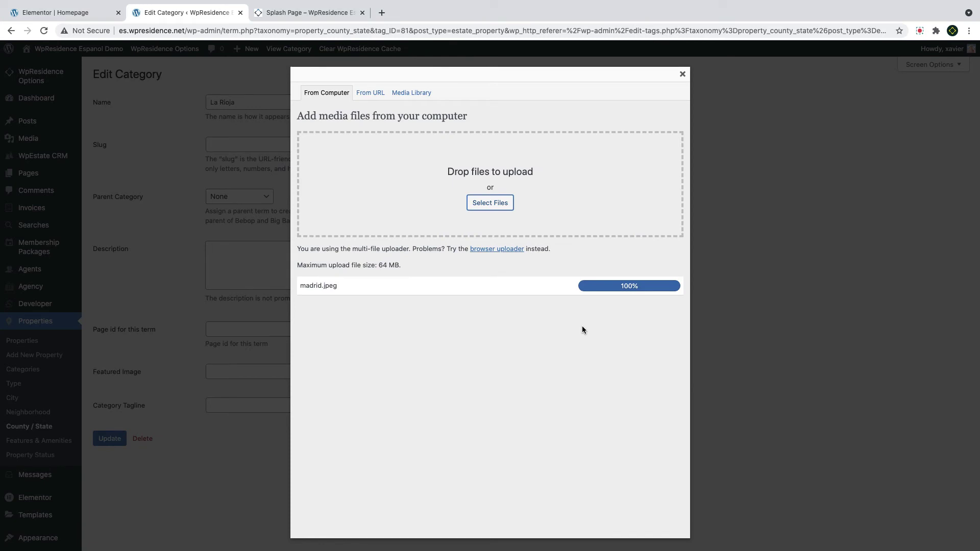
scroll(452, 327, down, 5)
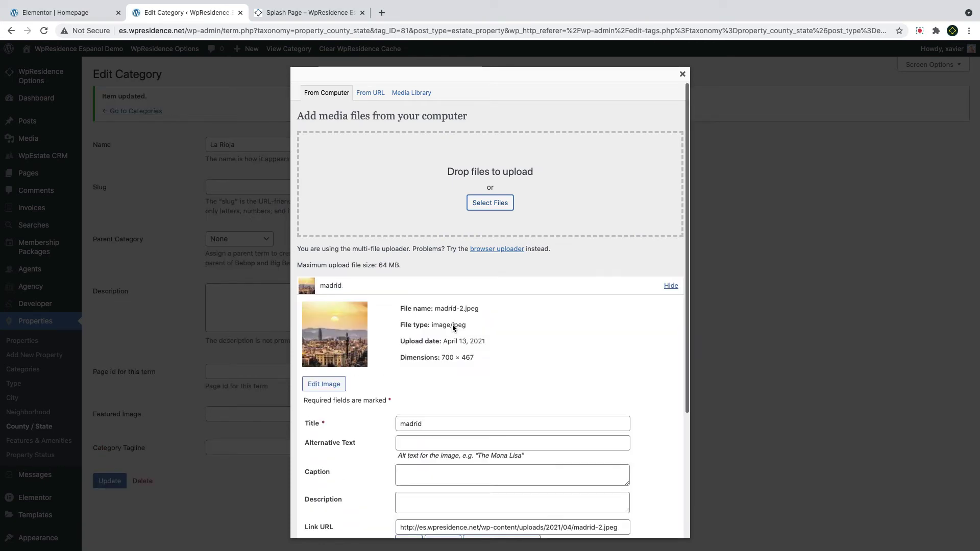
click(433, 491)
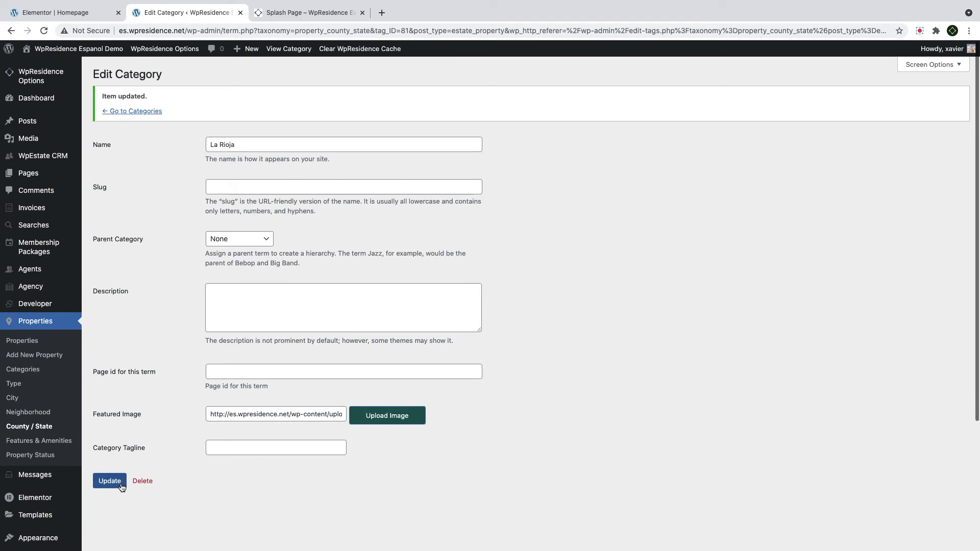
click(123, 486)
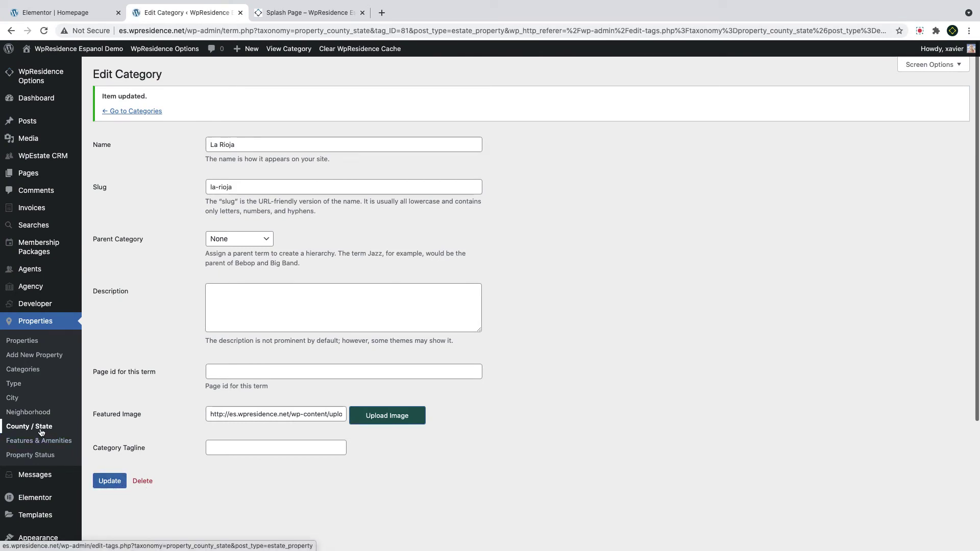
- Rename the New York city term to Madrid, clear its slug, and select Comunidad de Madrid as its county/state
click(14, 397)
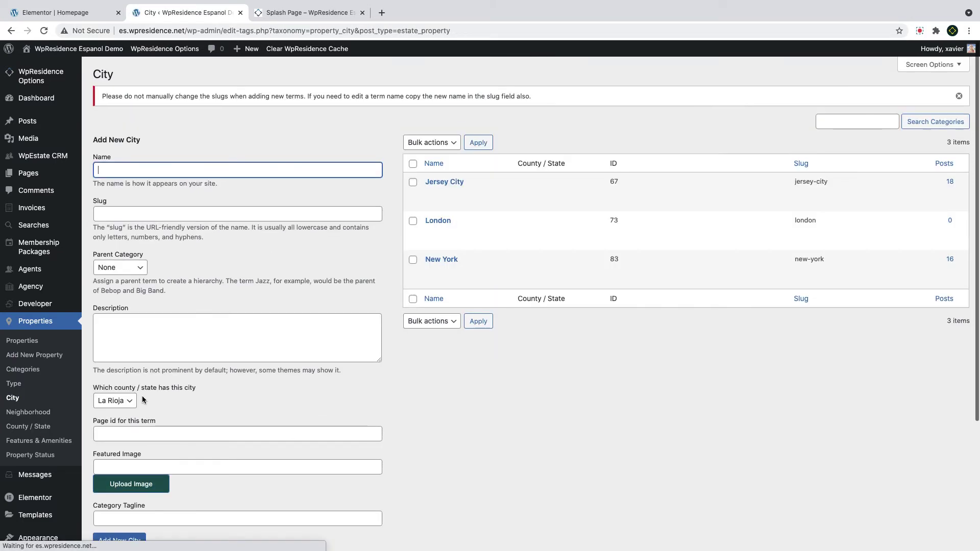
click(431, 271)
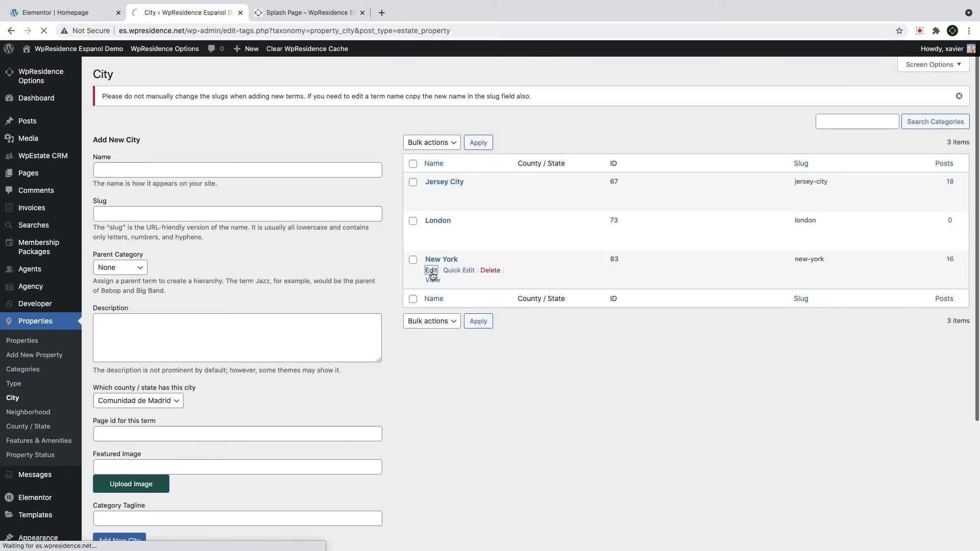
drag(237, 106, 143, 100)
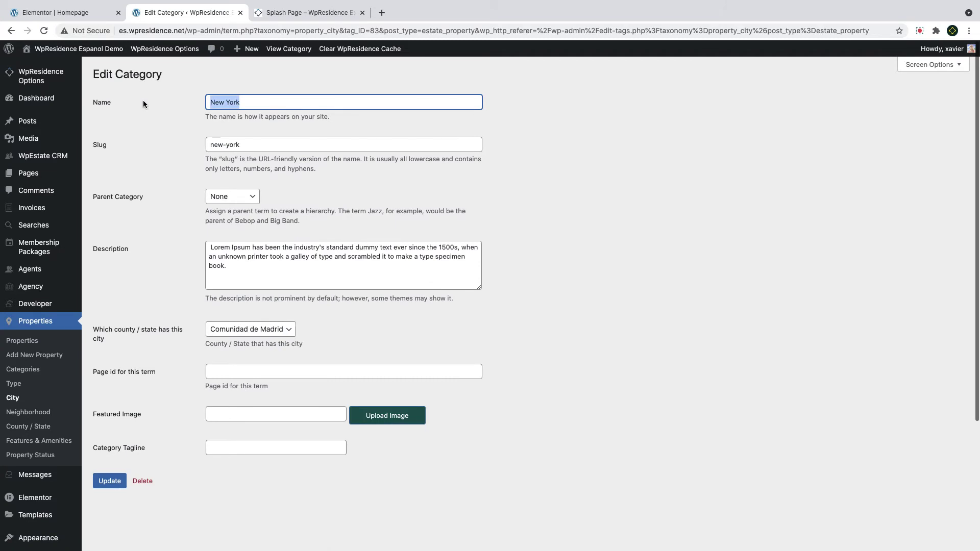
text(Madrid)
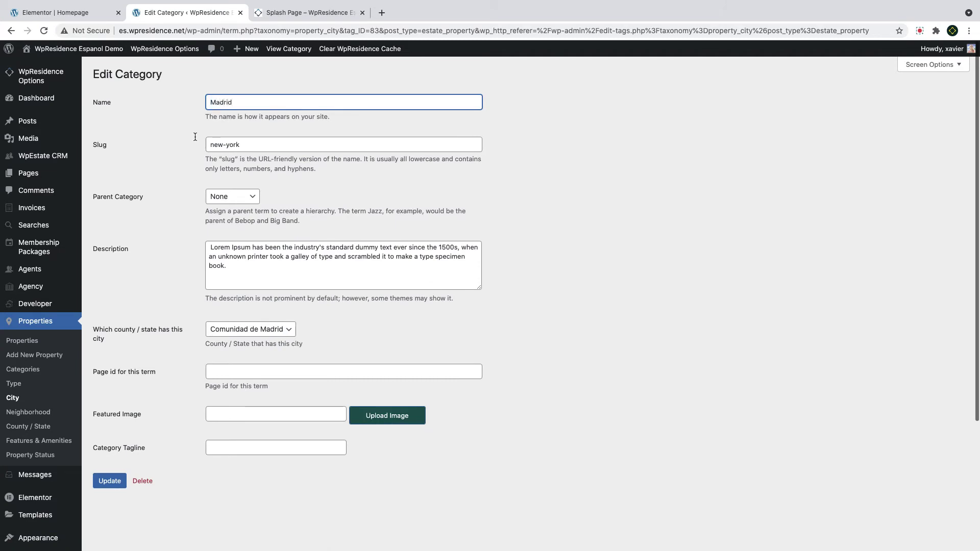
drag(208, 145, 250, 145)
key(BackSpace)
click(250, 329)
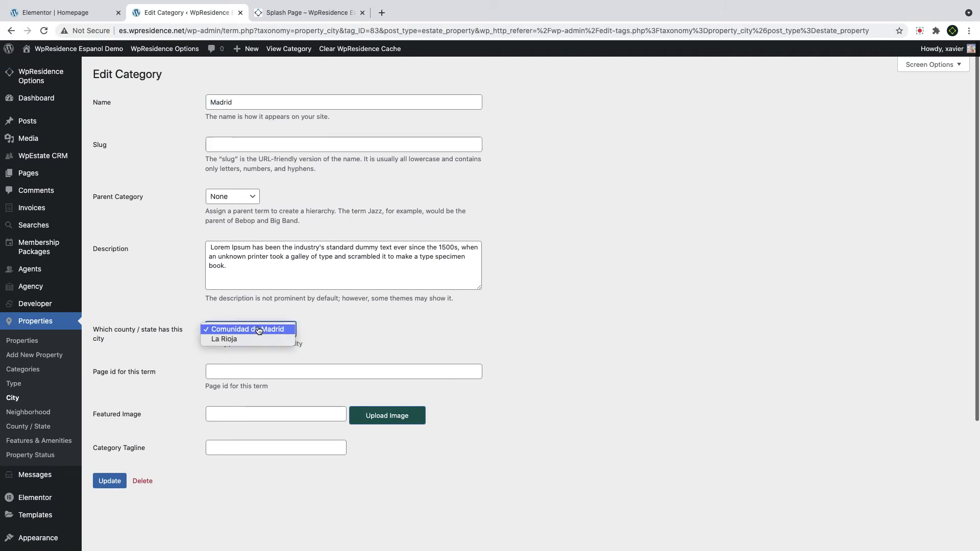
click(245, 329)
- Upload spain 2.jpeg as the featured image of the Madrid city and update the term
click(397, 420)
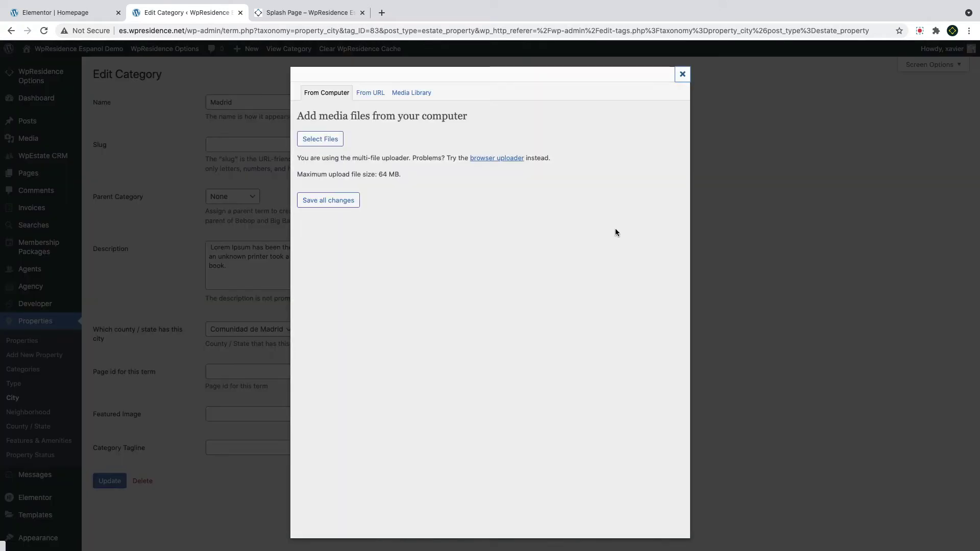
click(478, 202)
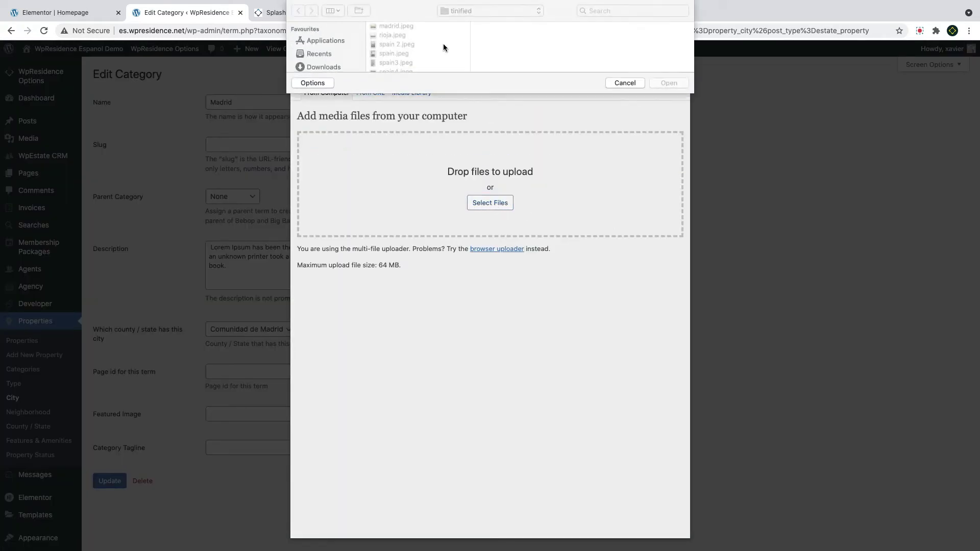
click(443, 44)
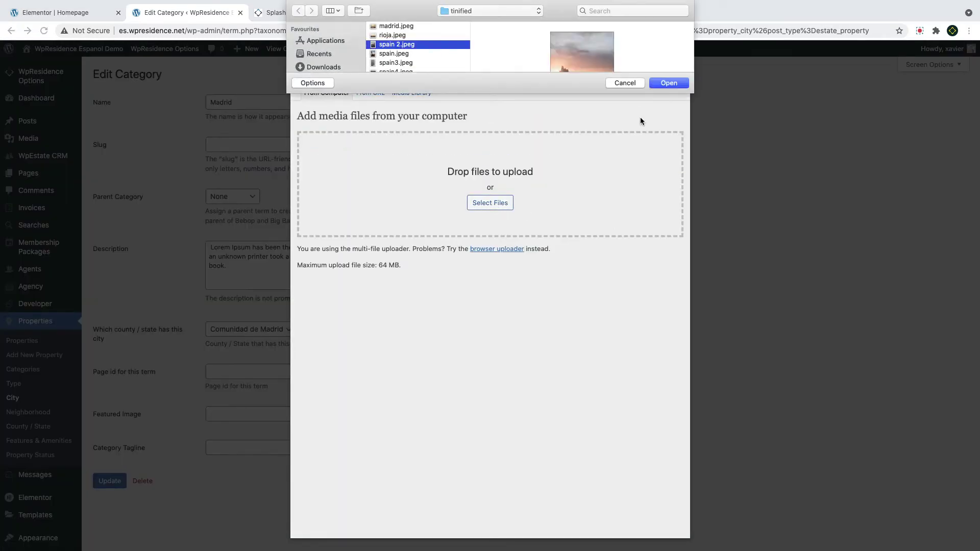
click(669, 87)
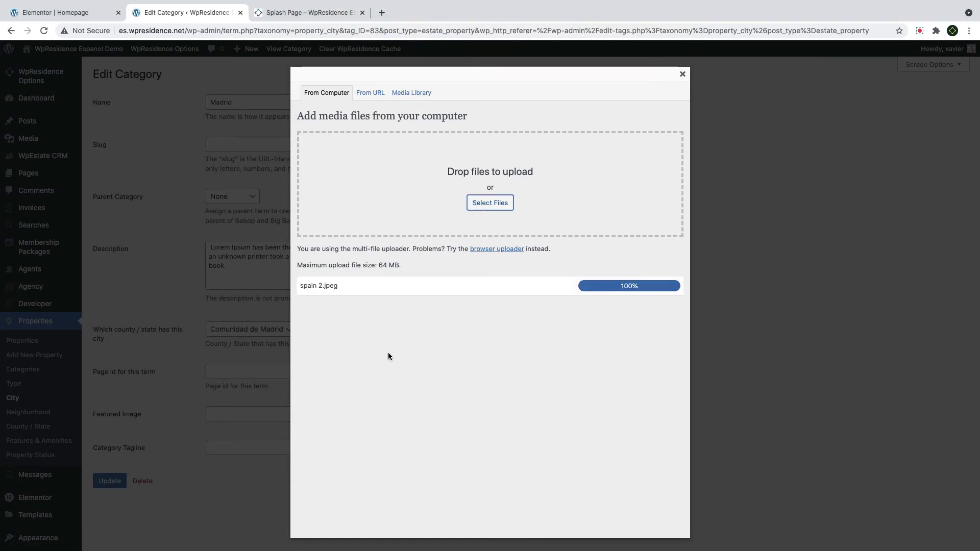
scroll(387, 356, down, 3)
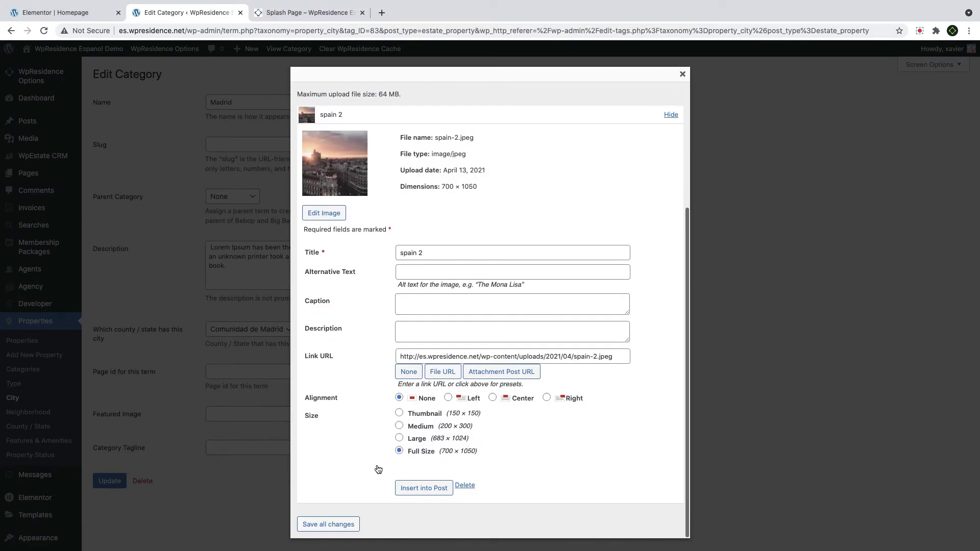
click(429, 489)
click(107, 482)
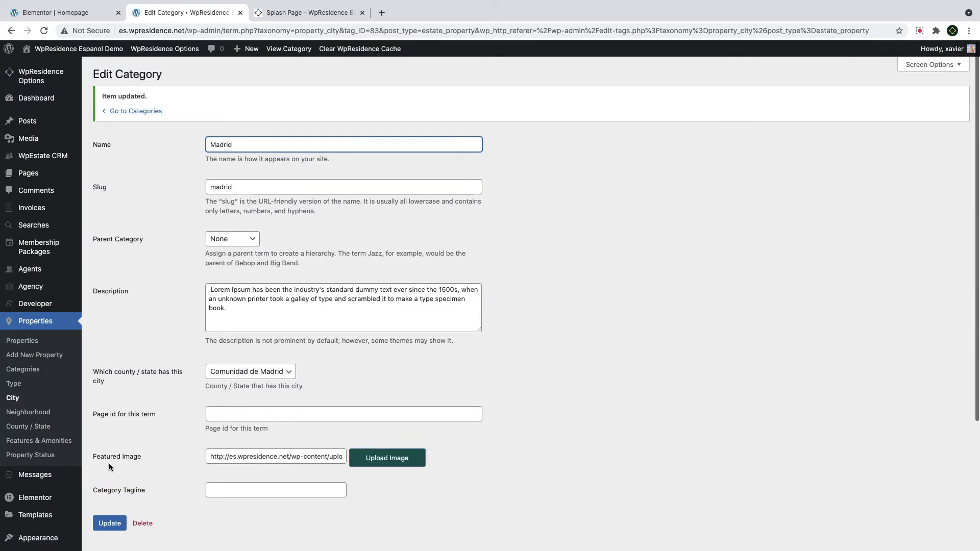
- Assign the Bayonne neighborhood to the city of Madrid
click(23, 412)
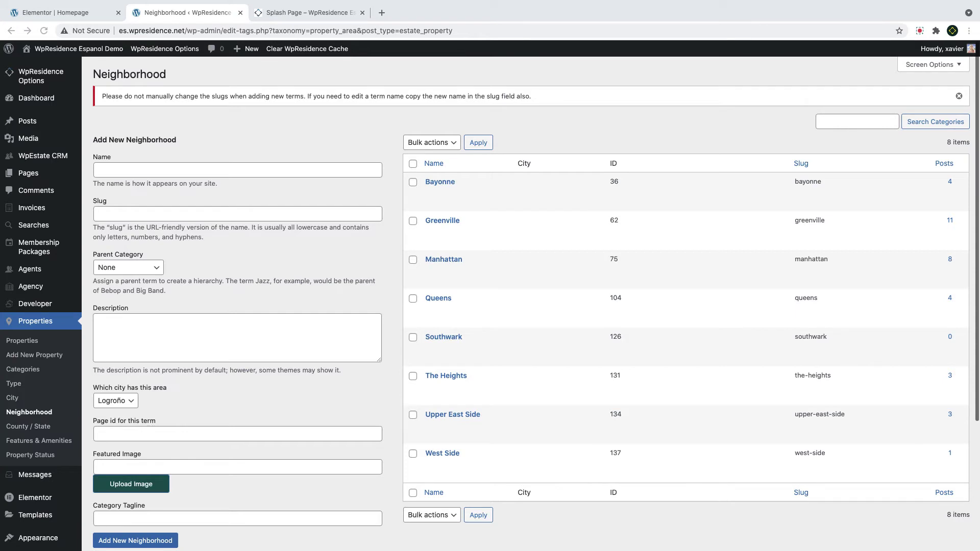
click(430, 193)
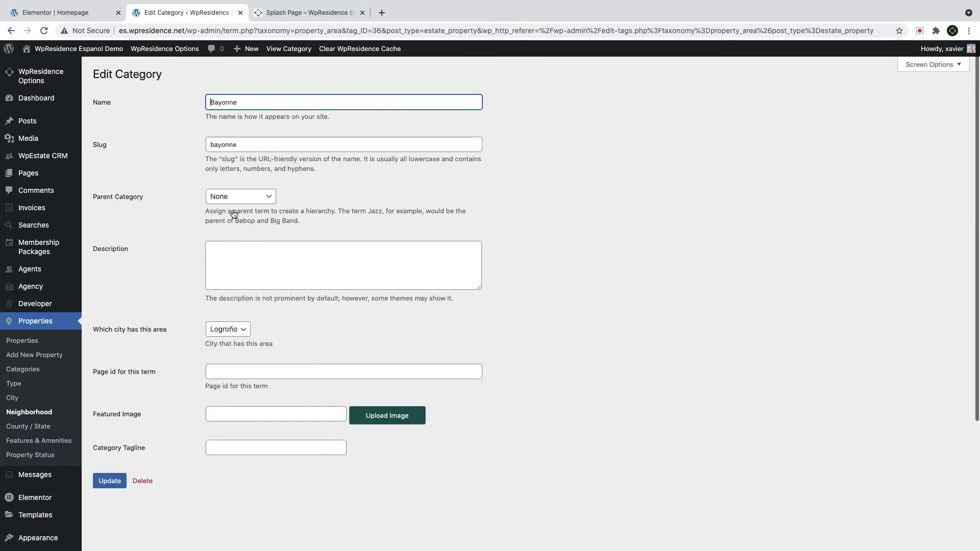
click(227, 329)
click(225, 340)
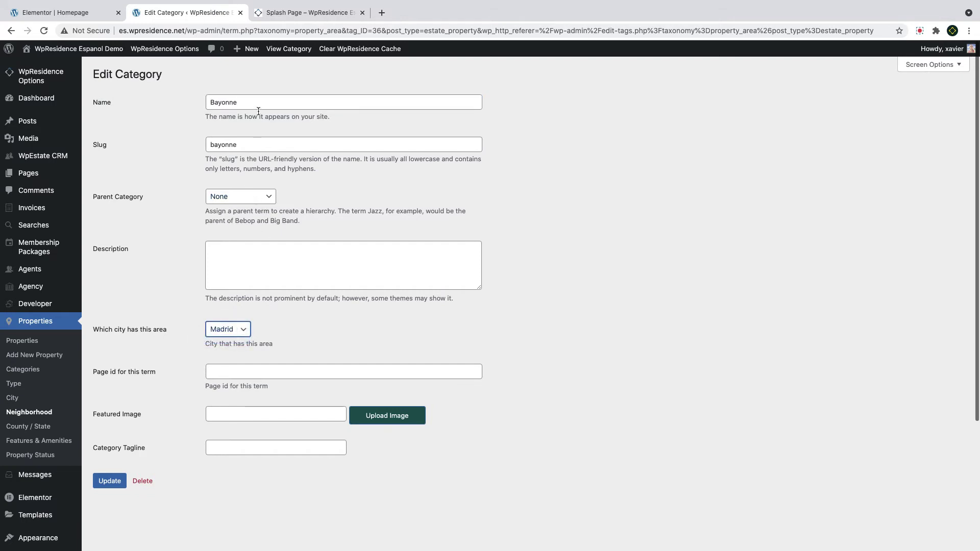
- Rename the Bayonne neighborhood to Paseo del Arte and clear its slug
drag(258, 107, 115, 99)
key(BackSpace)
text(Paseo del Arte)
key(Tab)
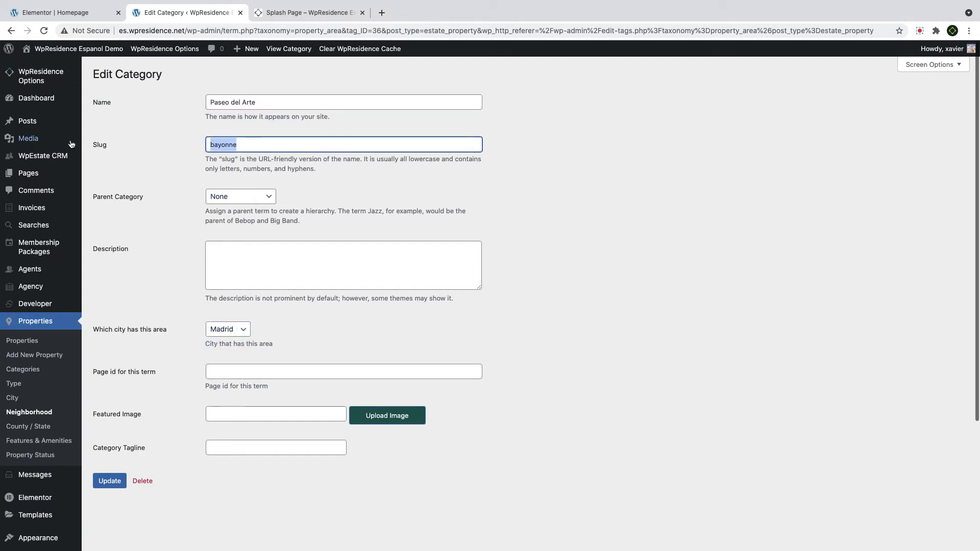
key(BackSpace)
- Upload spain3.jpeg as the featured image of Paseo del Arte, update the term, and open the neighborhood and county/state lists
click(352, 420)
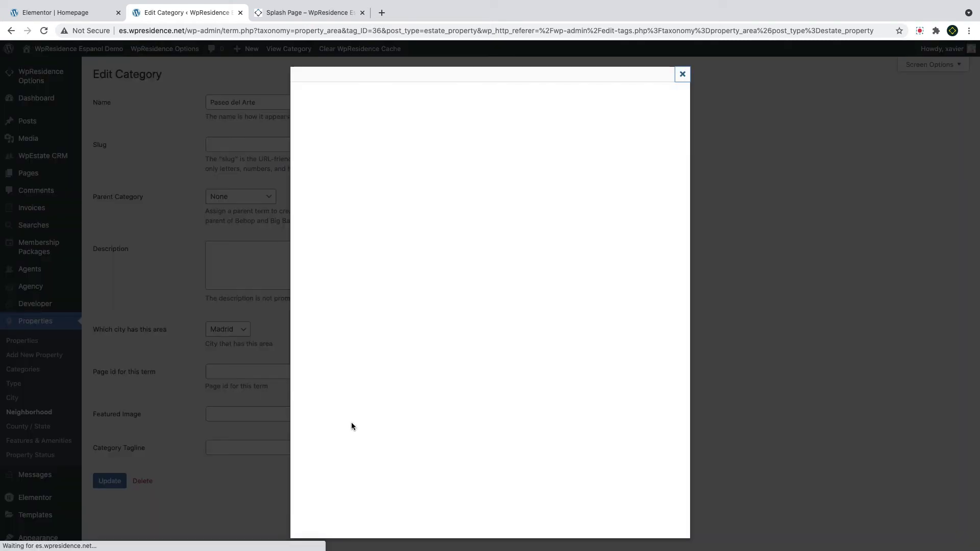
click(470, 203)
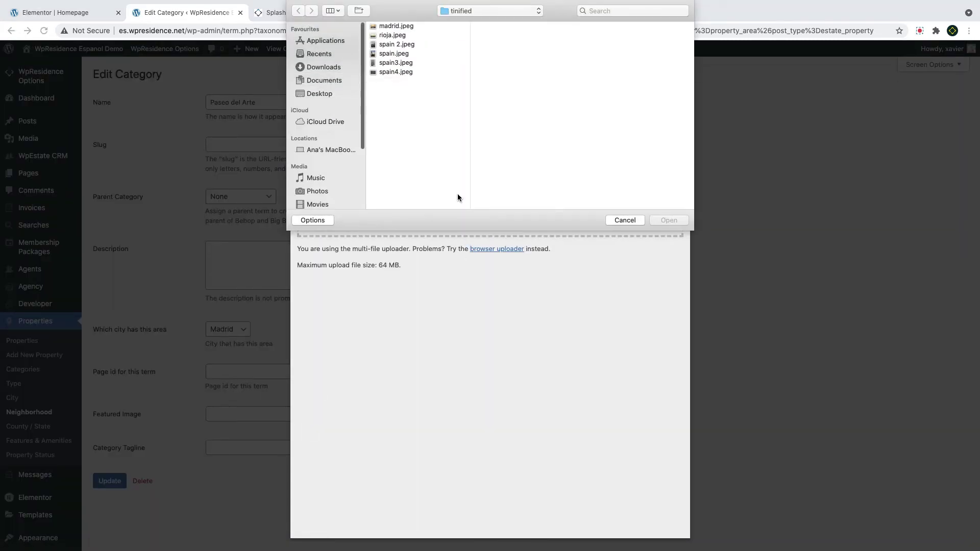
click(402, 72)
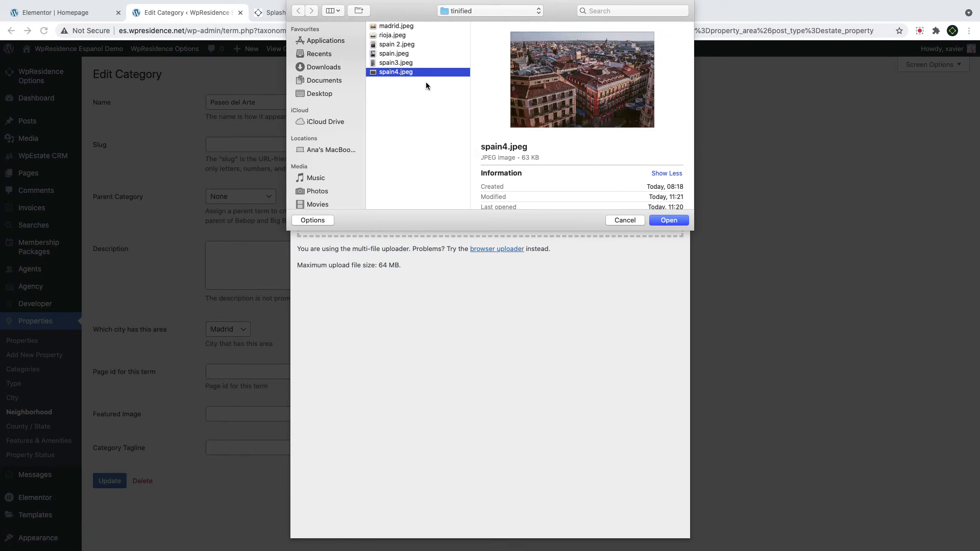
key(Up)
click(679, 221)
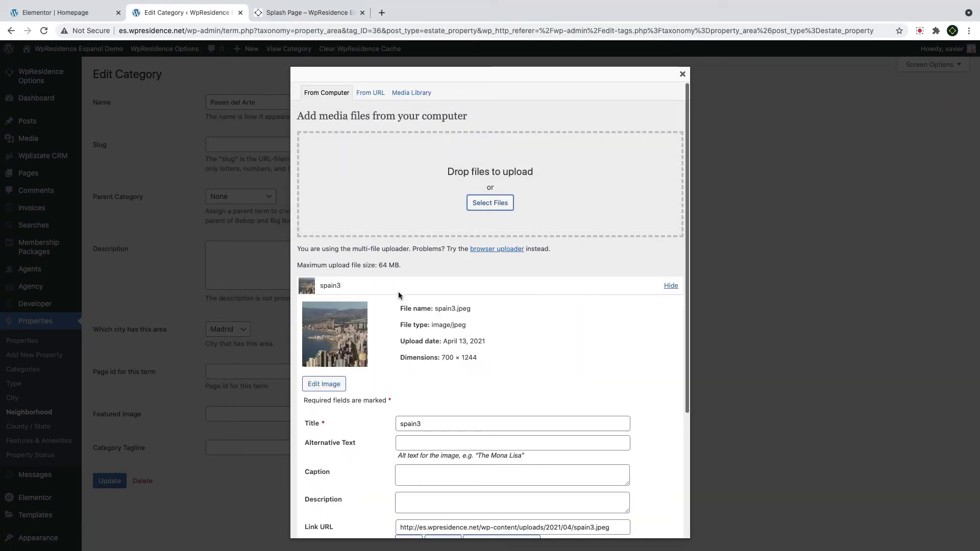
scroll(384, 471, down, 4)
click(424, 487)
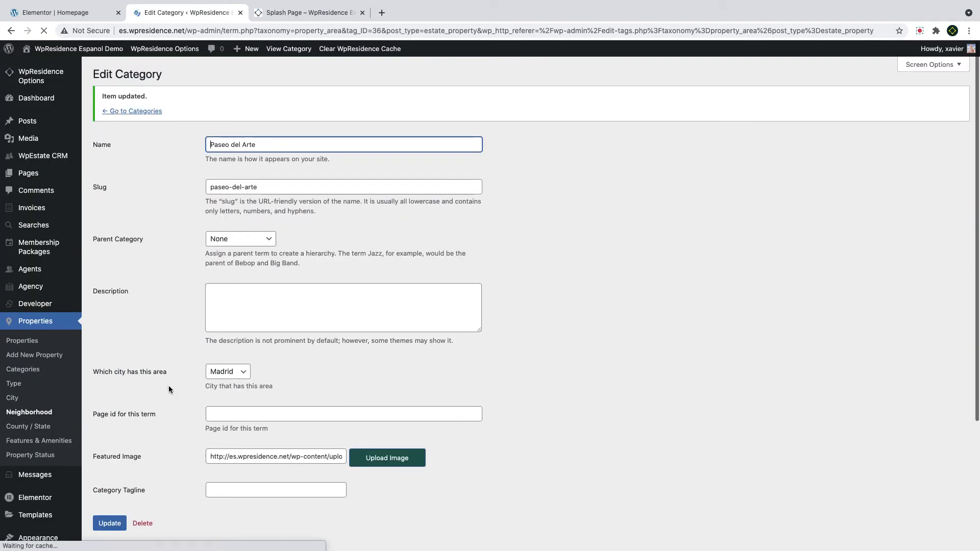
click(28, 412)
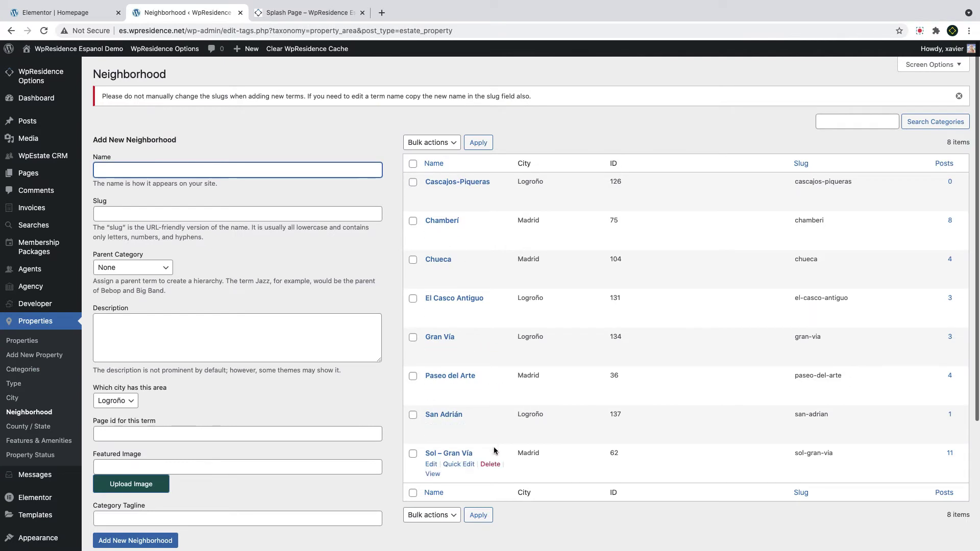
click(28, 426)
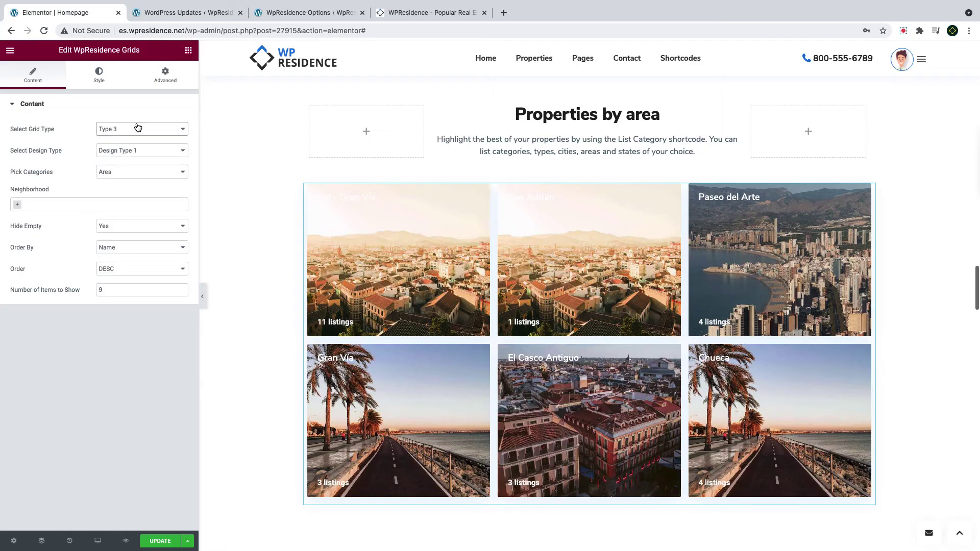
- Set the area grid to Type 1 and pick the neighborhoods Chamberí, El Casco Antiguo, Gran Vía, Paseo del Arte and San Adrián
click(138, 127)
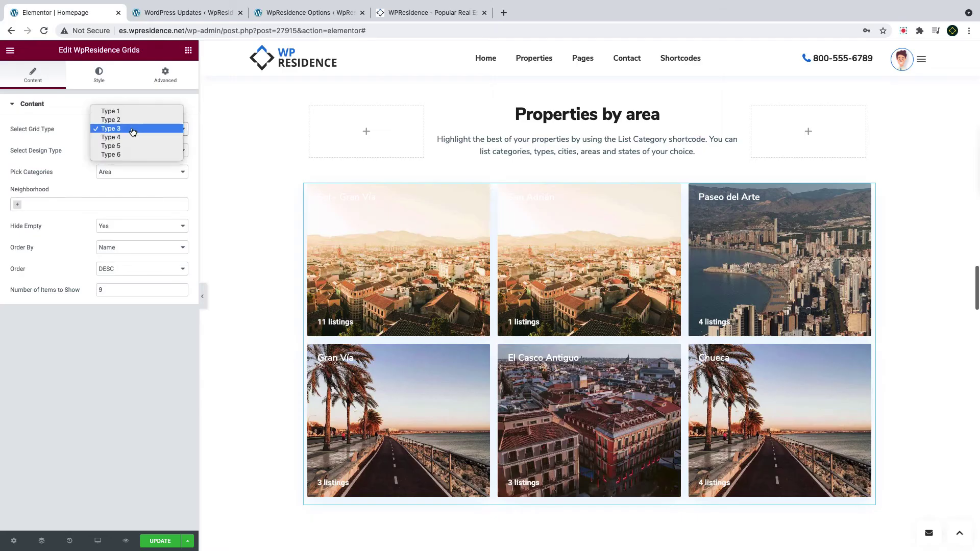
click(133, 117)
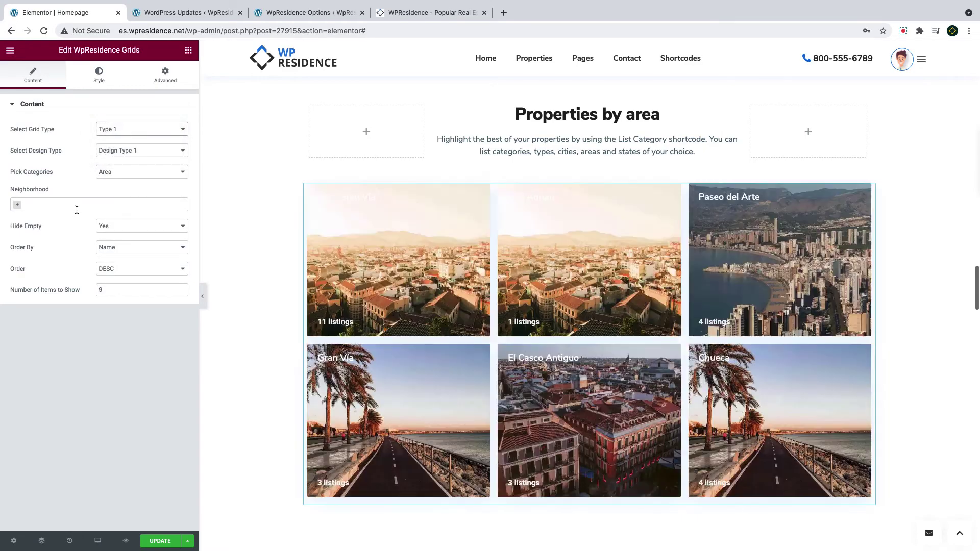
click(93, 205)
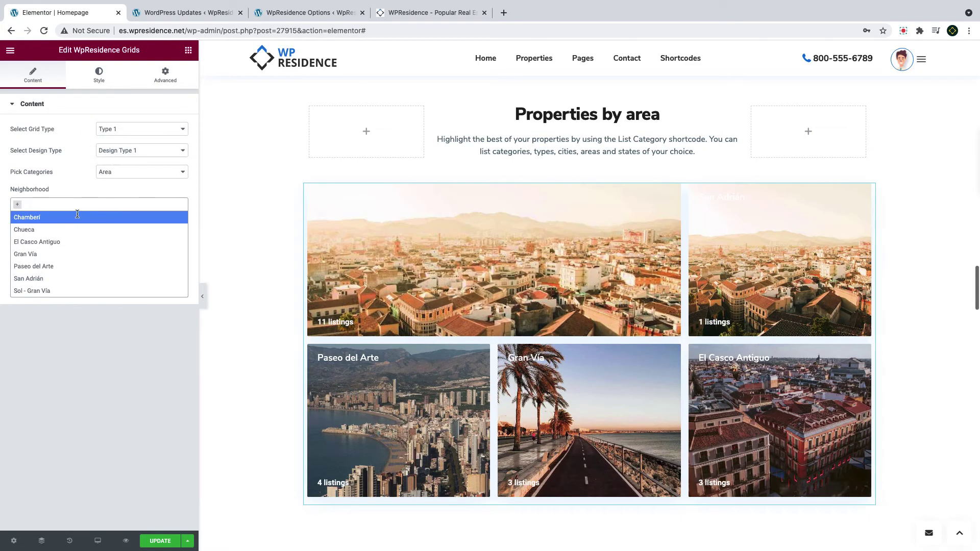
click(77, 217)
click(100, 204)
click(76, 242)
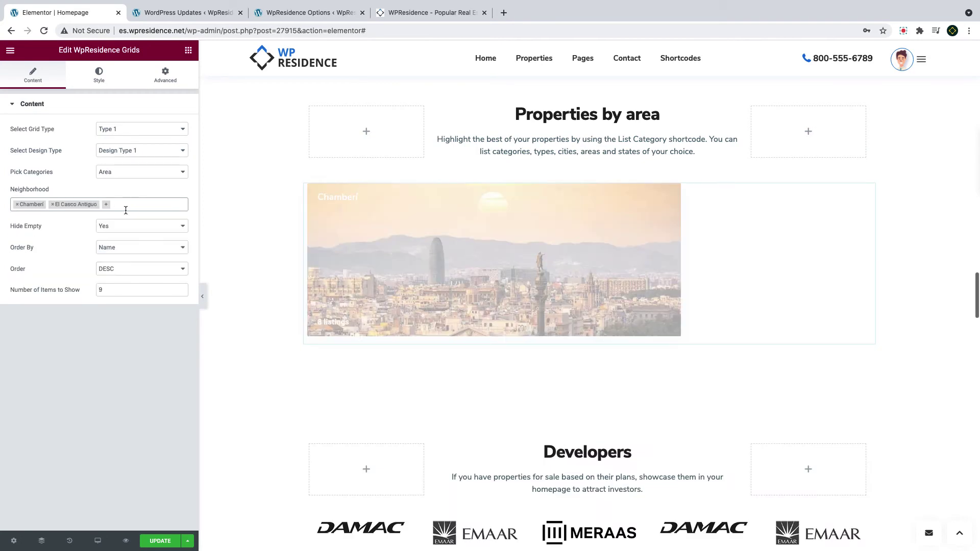
click(130, 205)
click(88, 253)
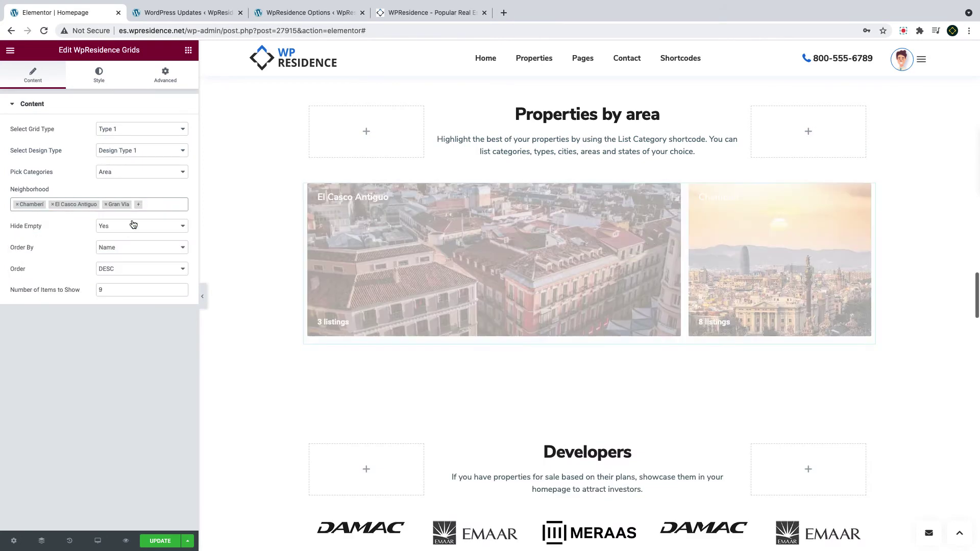
click(162, 204)
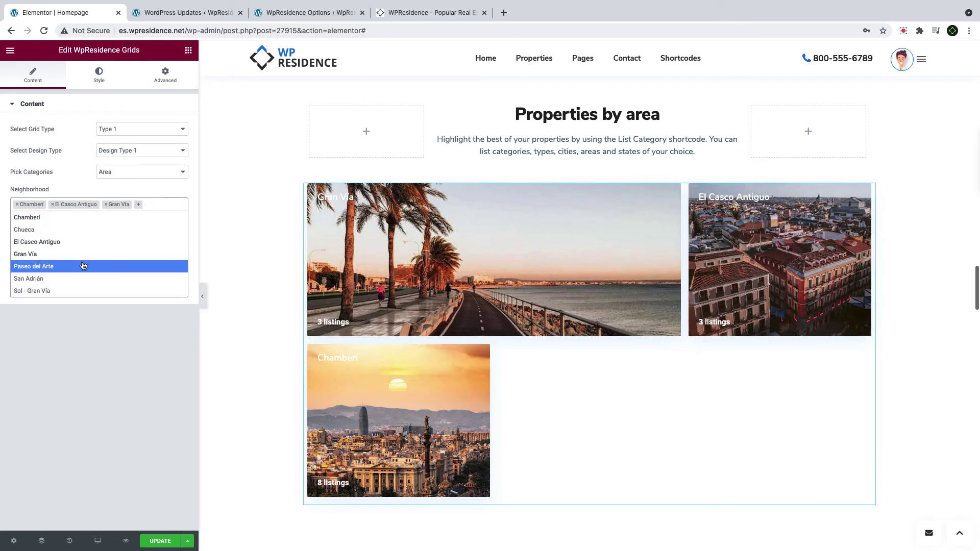
click(145, 264)
click(133, 218)
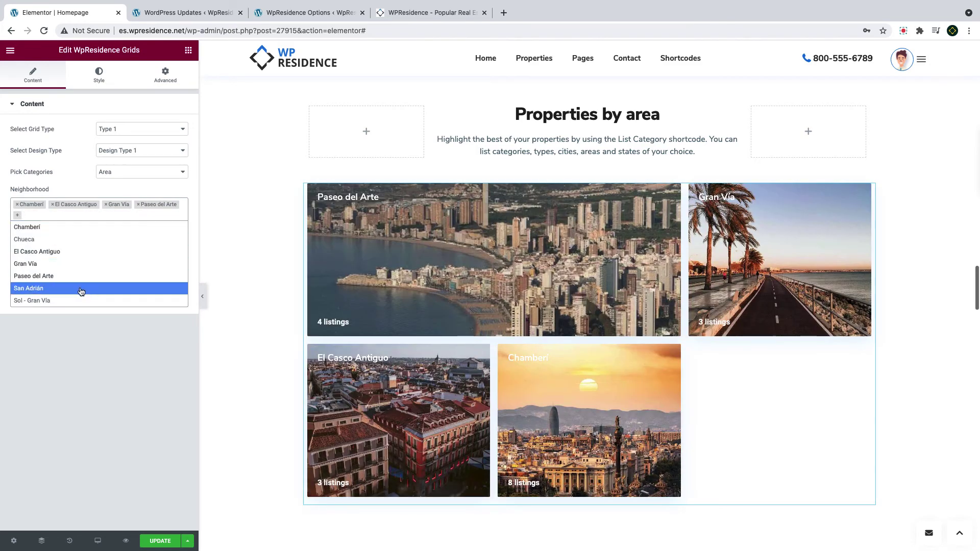
click(80, 289)
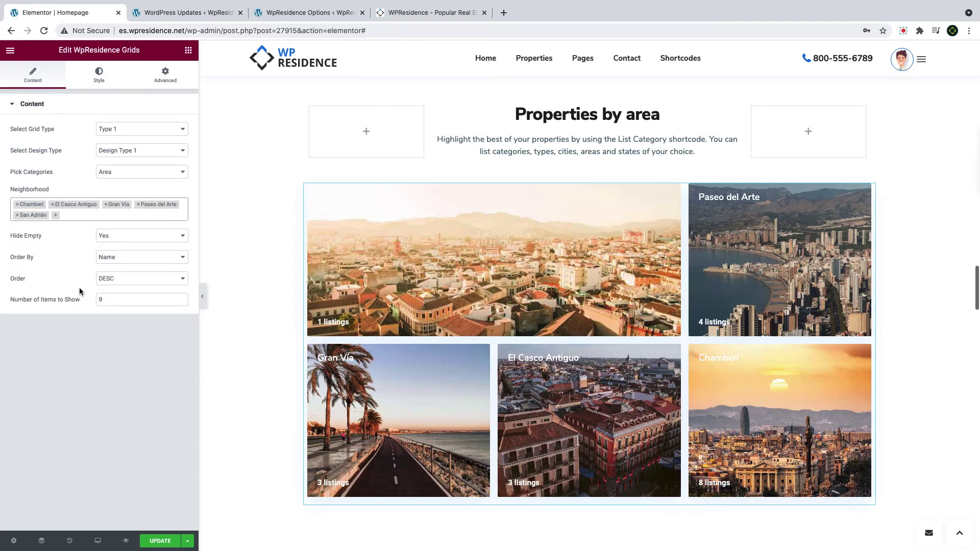
- Limit the area grid to 5 items and switch it to Design Type 2
click(101, 301)
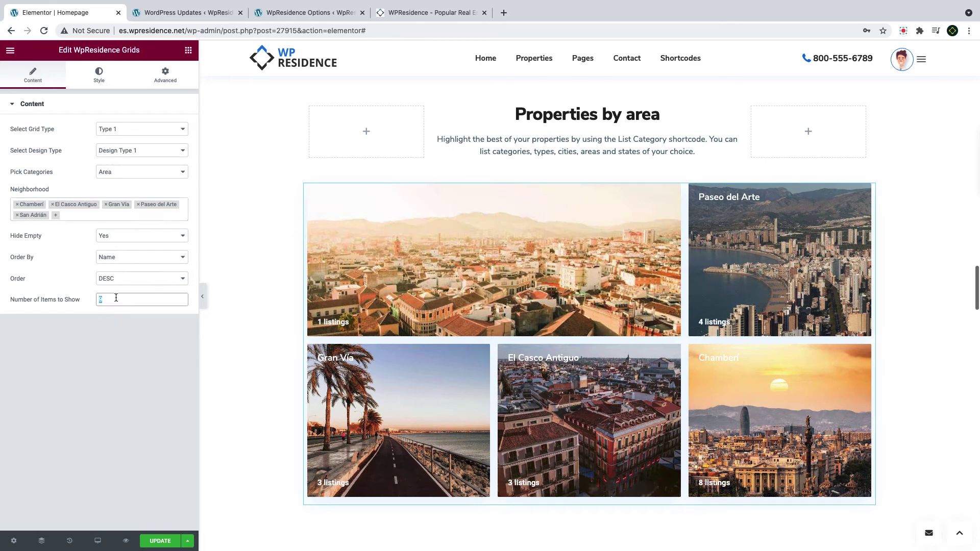
text(5)
click(121, 154)
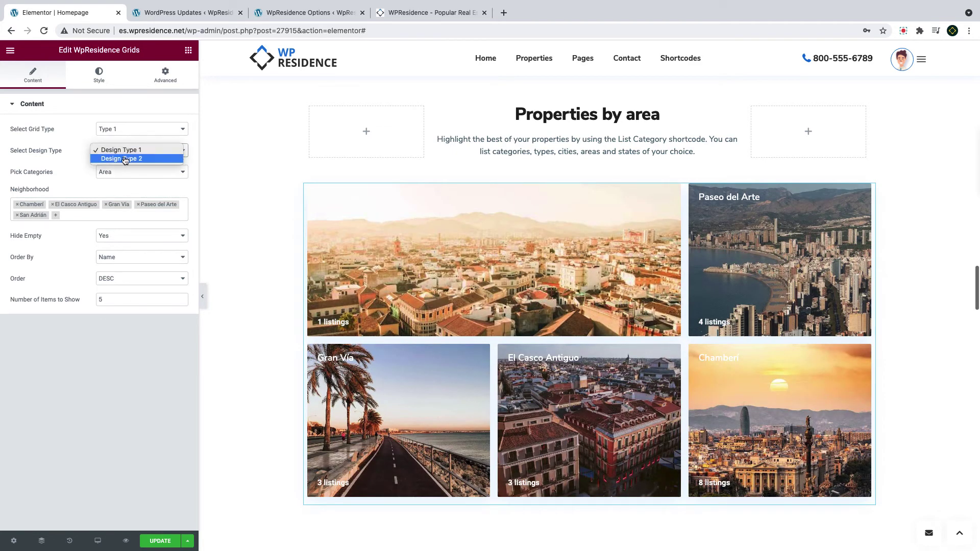
key(Escape)
key(Down)
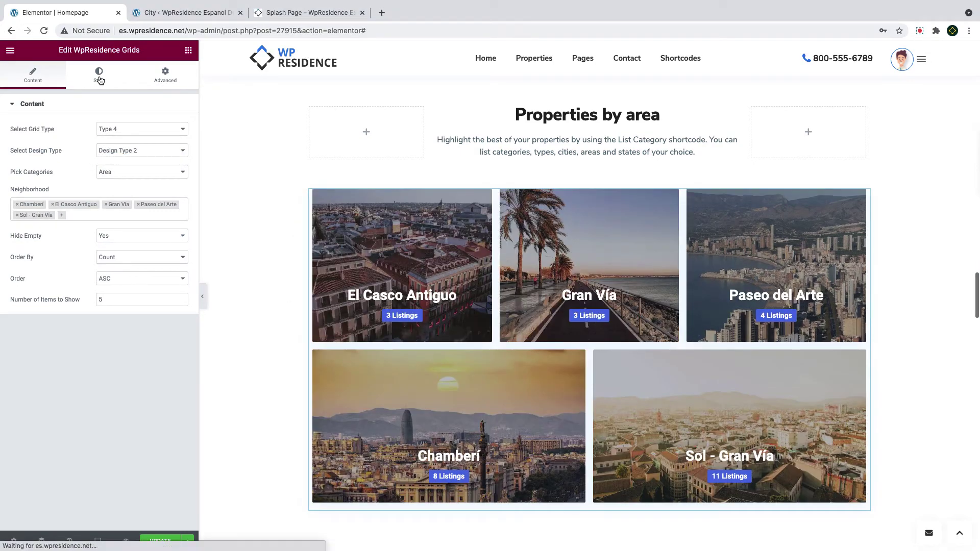
- Set the grid's item height to 410 and reduce its column and row gaps
click(99, 75)
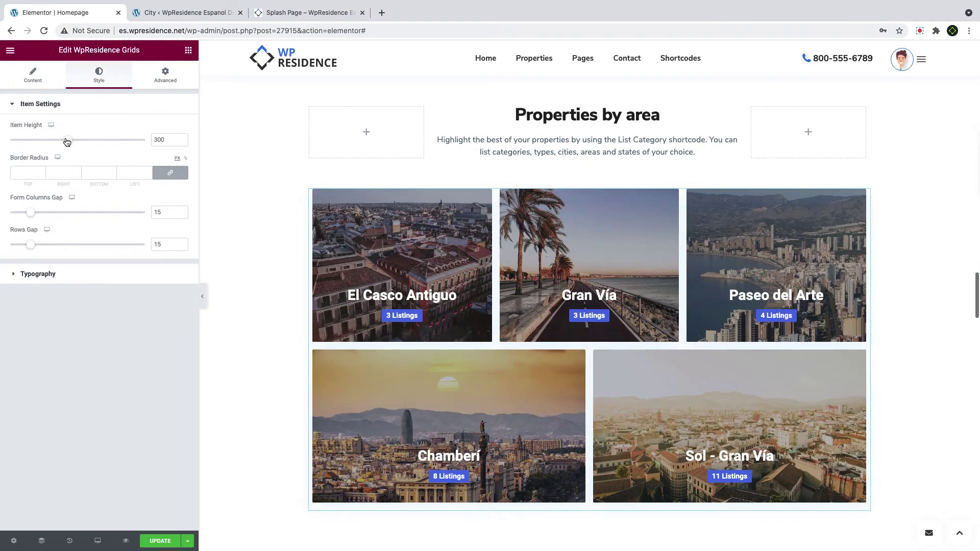
drag(67, 142, 109, 145)
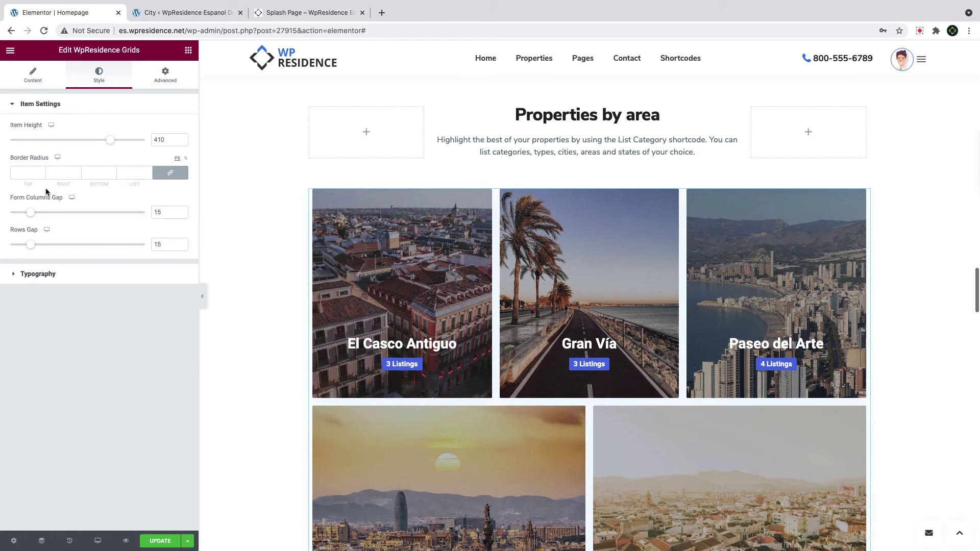
scroll(285, 276, down, 2)
drag(32, 216, 23, 246)
- Change the grid's title typography to a Nunito font family
click(44, 275)
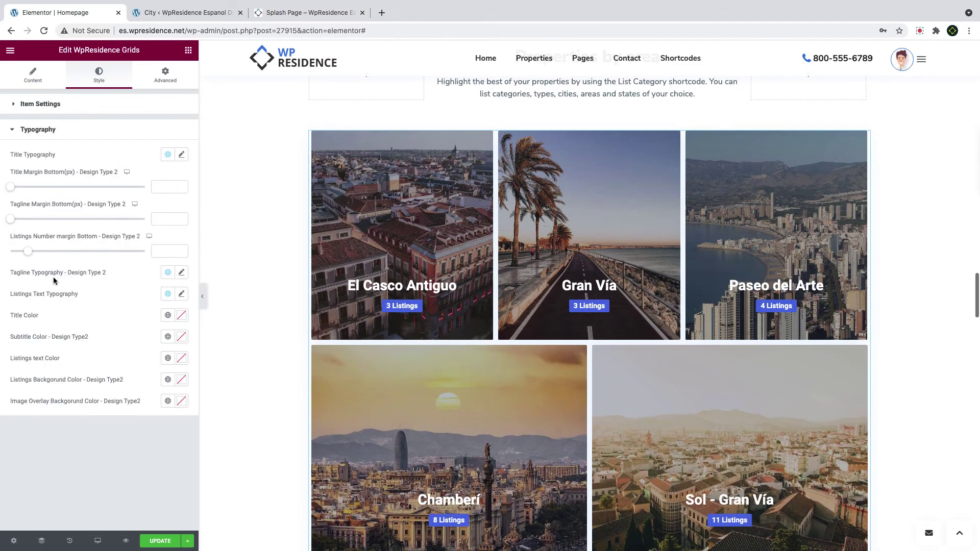
click(184, 156)
click(115, 203)
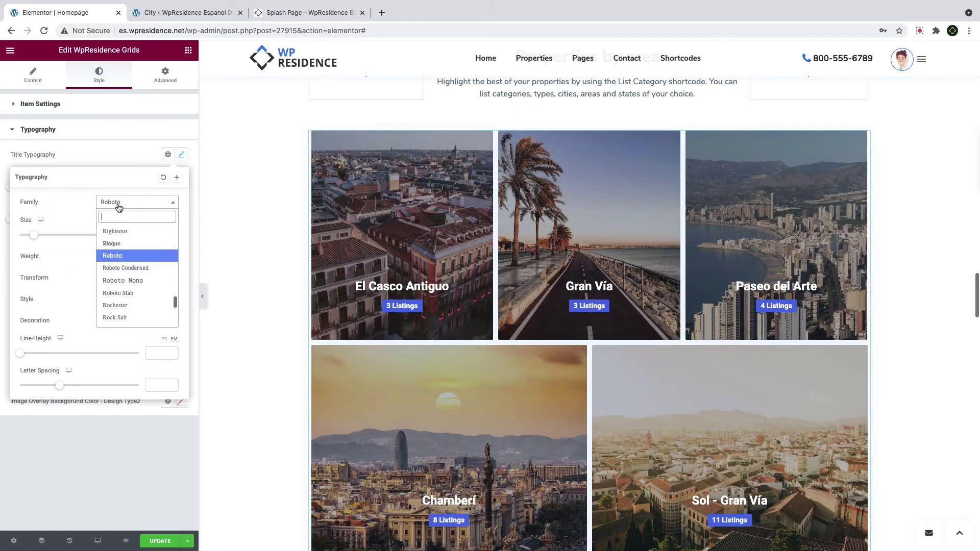
text(nuni)
click(119, 255)
click(173, 404)
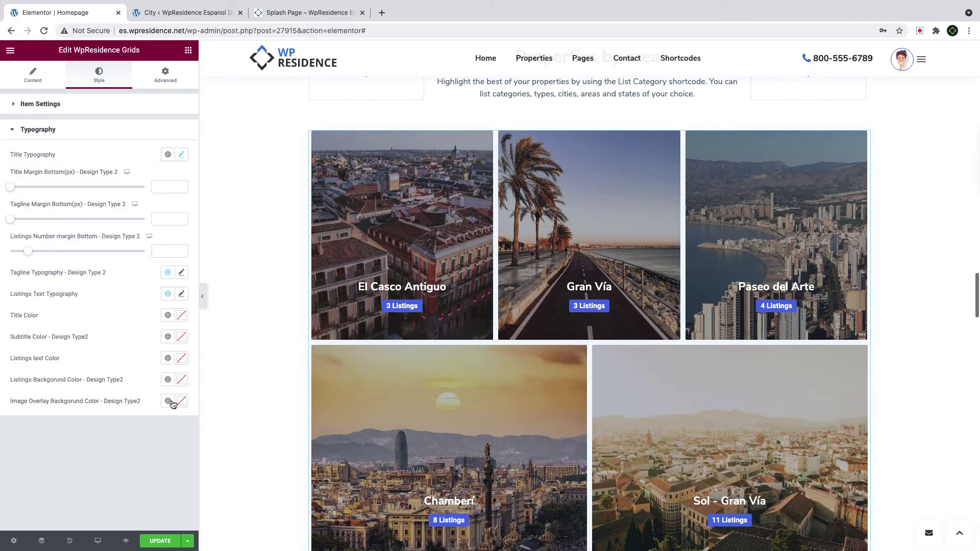
- Make the grid's listings background transparent with #FFFFFF00 and try out the listings number and tagline bottom margins
click(182, 379)
text(#FFFFFF)
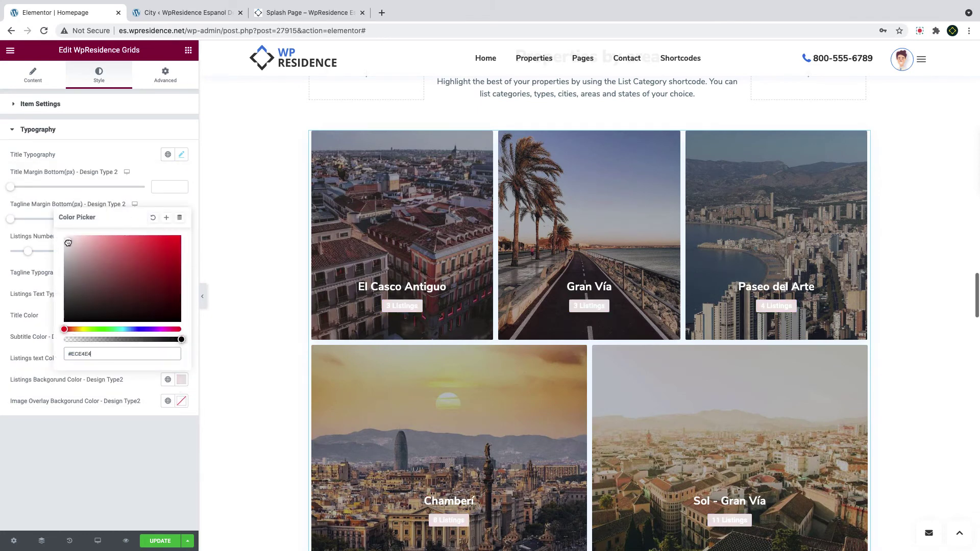
drag(177, 340, 4, 340)
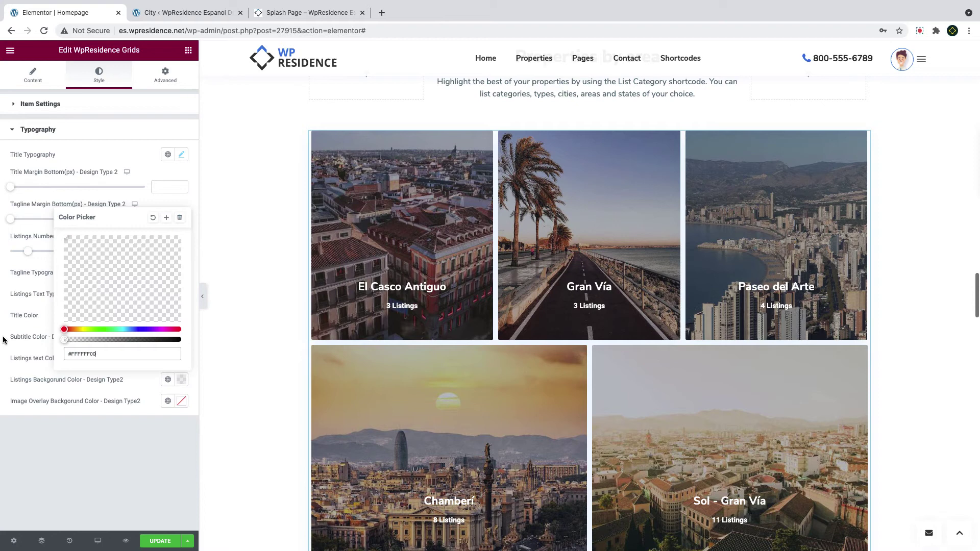
click(44, 435)
mouse_move(26, 255)
mouse_down()
mouse_move(13, 255)
mouse_move(31, 256)
mouse_up()
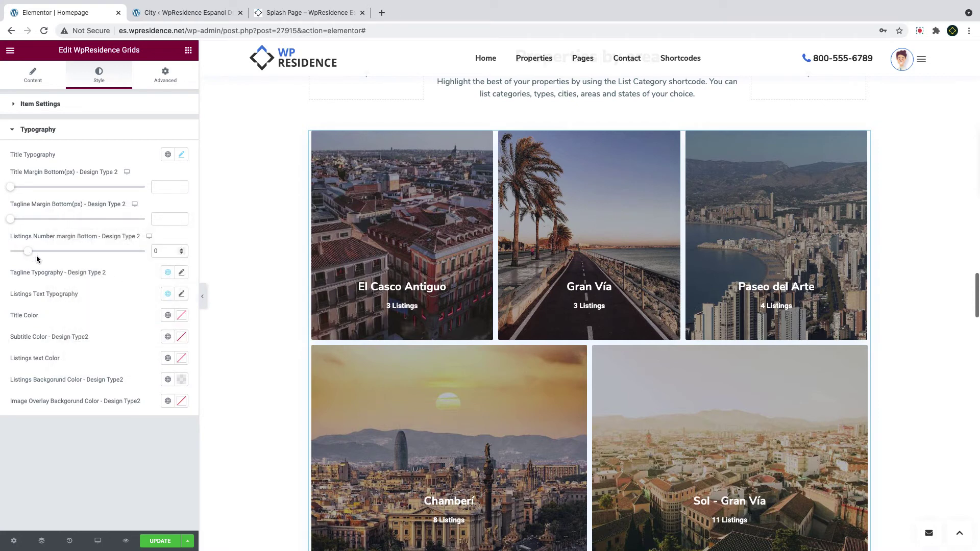
drag(19, 219, 11, 219)
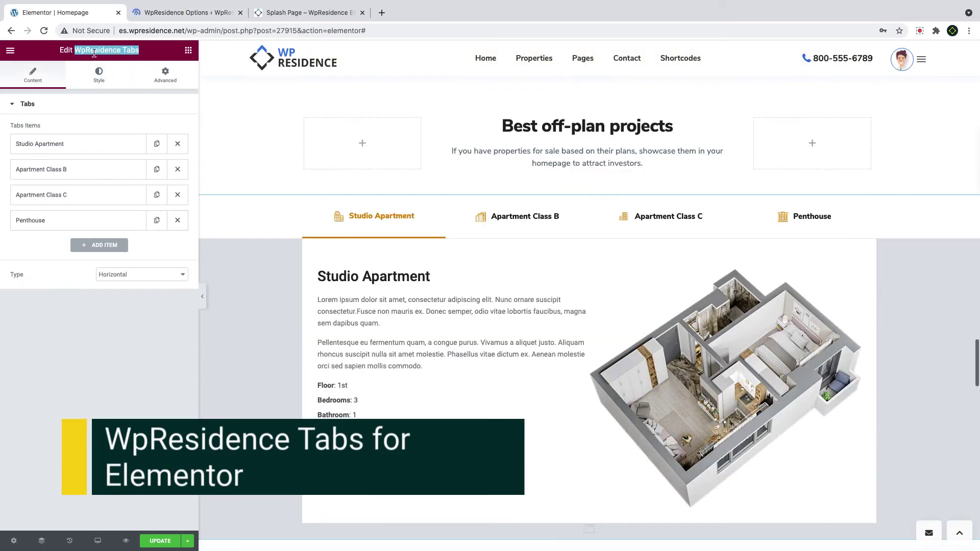
- Examine the Studio Apartment tab's settings and available templates, keeping Tabs Content 1 selected
click(53, 148)
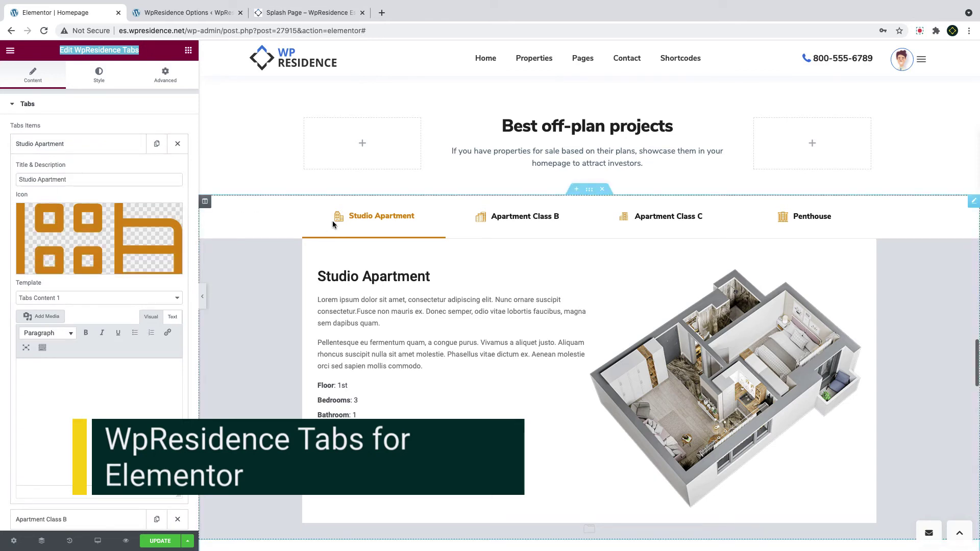
click(64, 301)
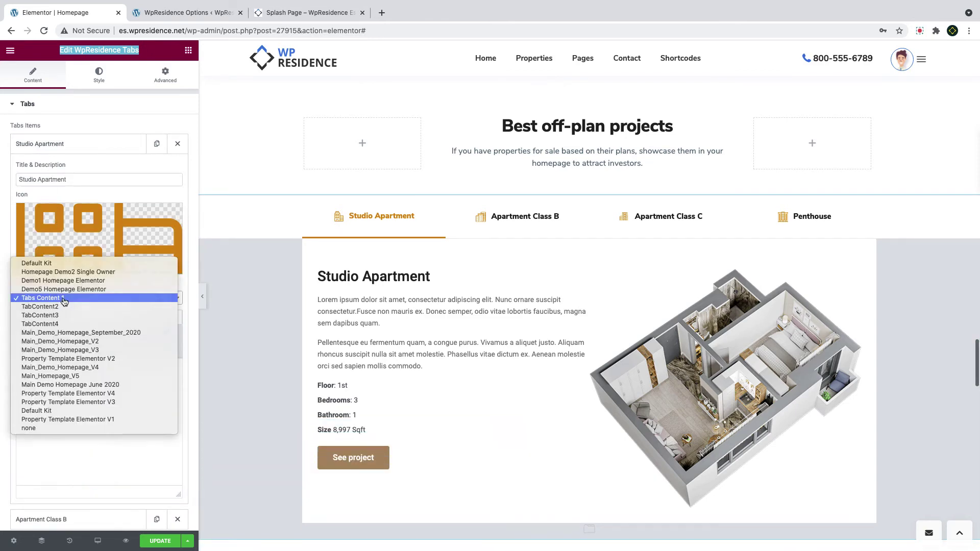
click(64, 302)
- Open the saved TabContent4 template from the WordPress admin in Elementor
click(188, 12)
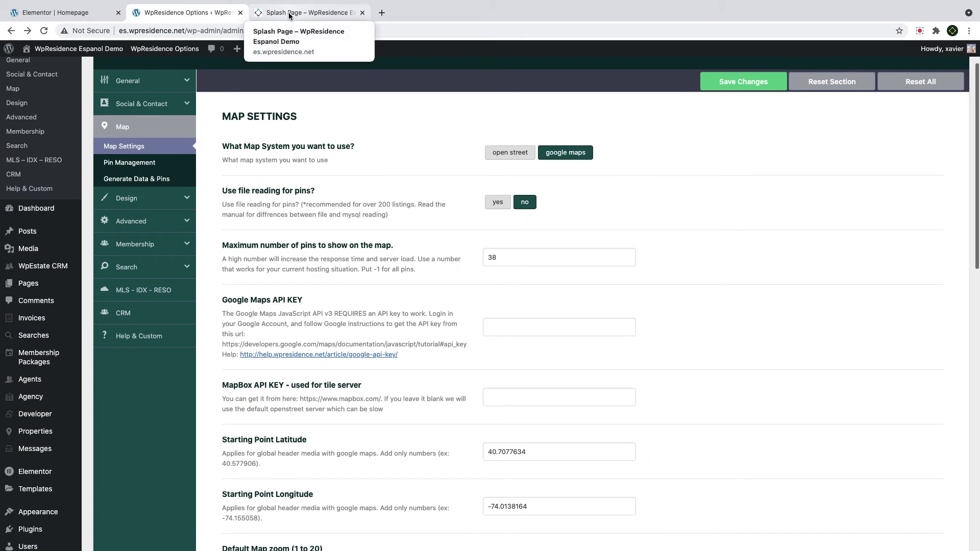
scroll(144, 291, down, 3)
mouse_move(45, 343)
click(104, 344)
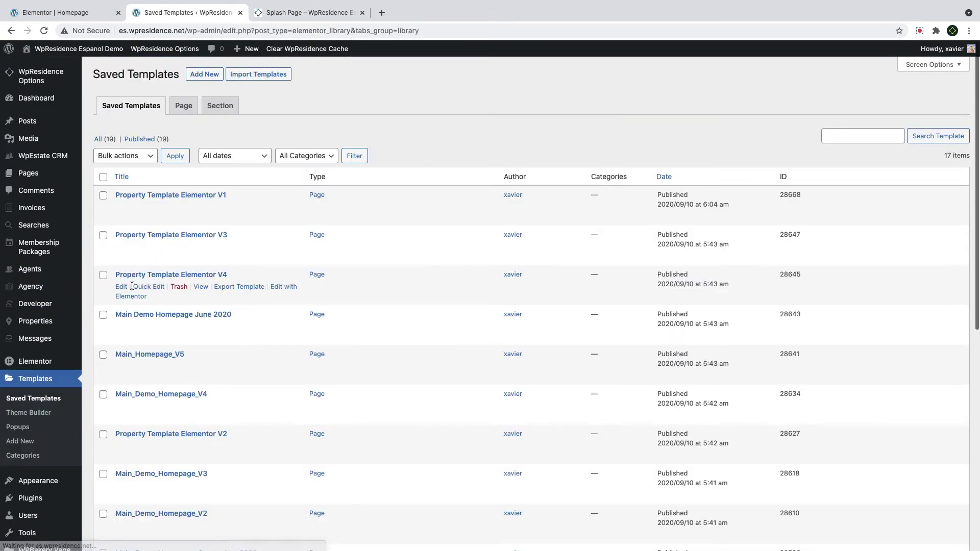
scroll(136, 276, down, 5)
click(121, 305)
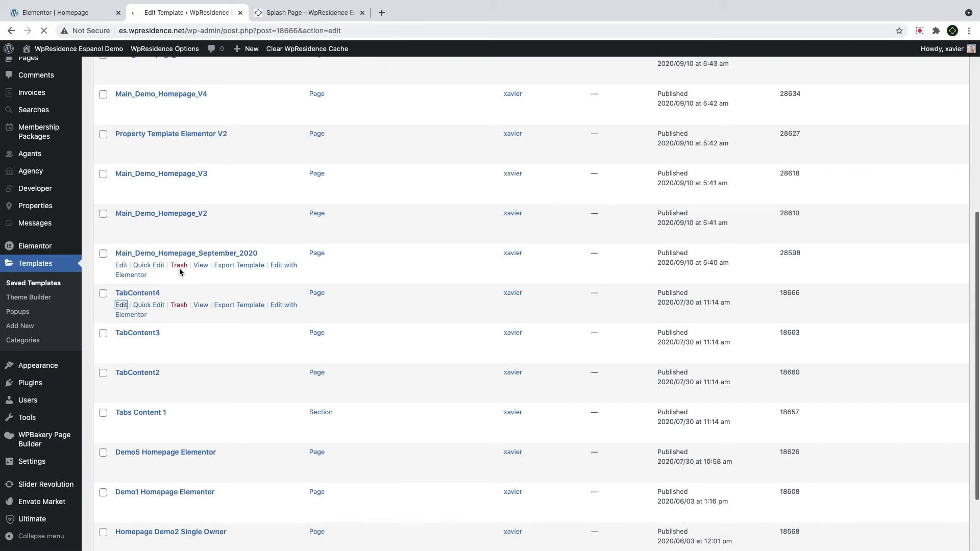
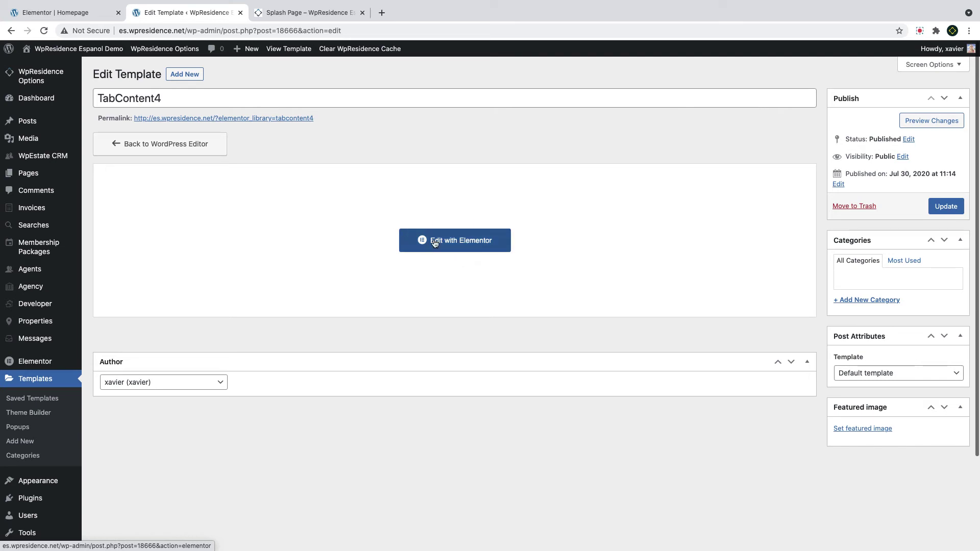
click(434, 242)
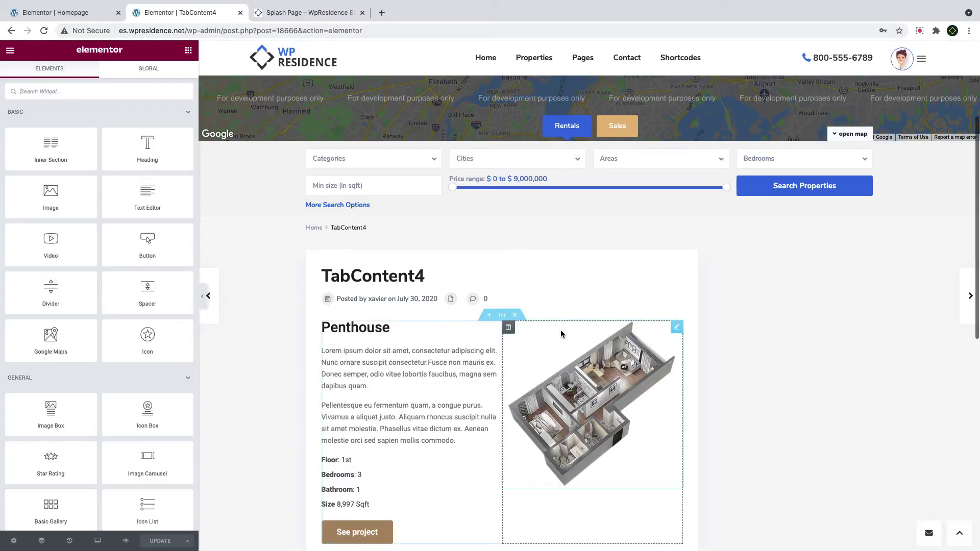
- Inspect the Penthouse floor plan image and layout of the TabContent4 template, and return to the homepage editor
click(516, 348)
scroll(516, 351, down, 3)
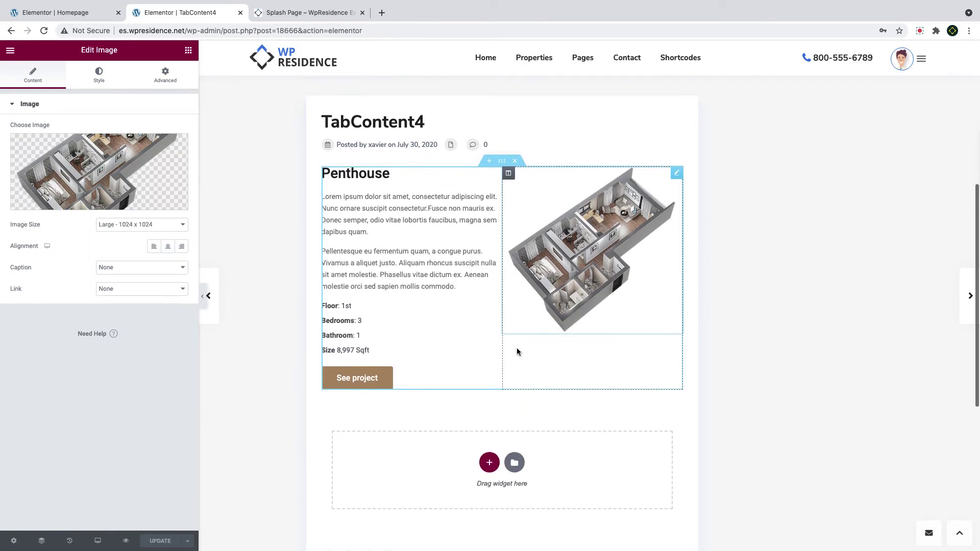
scroll(516, 349, up, 10)
key(ctrl+shift+Tab)
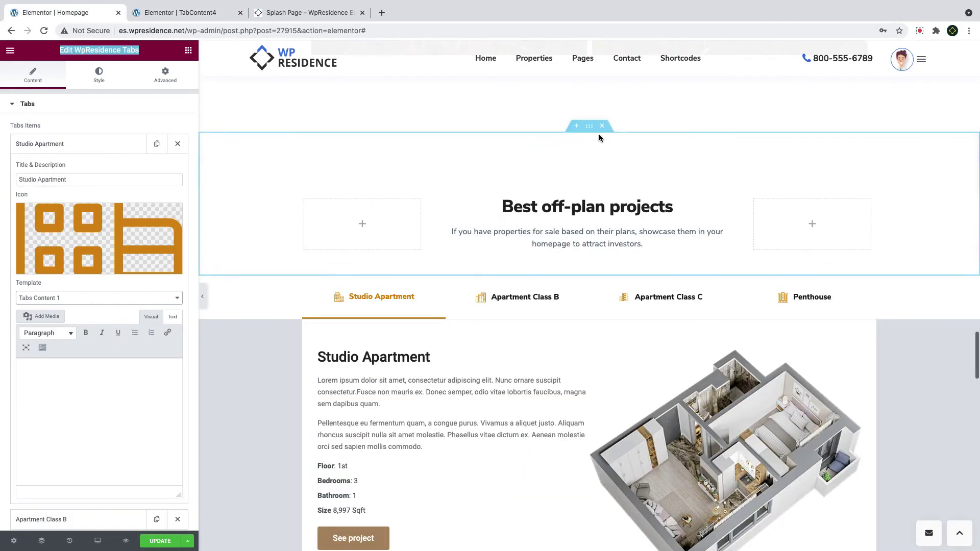
- Delete the Best off-plan projects heading section and the apartment tabs section beneath it
right_click(664, 134)
click(673, 273)
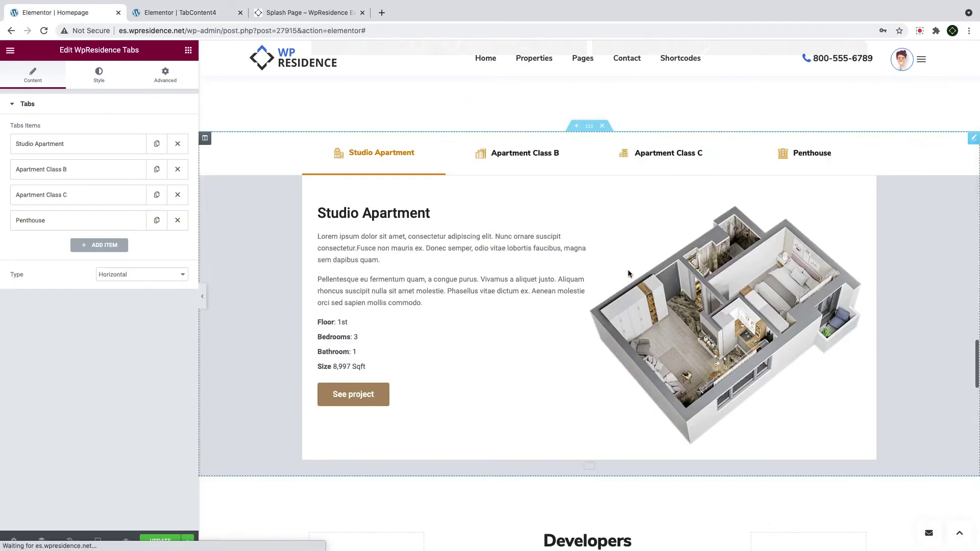
right_click(606, 127)
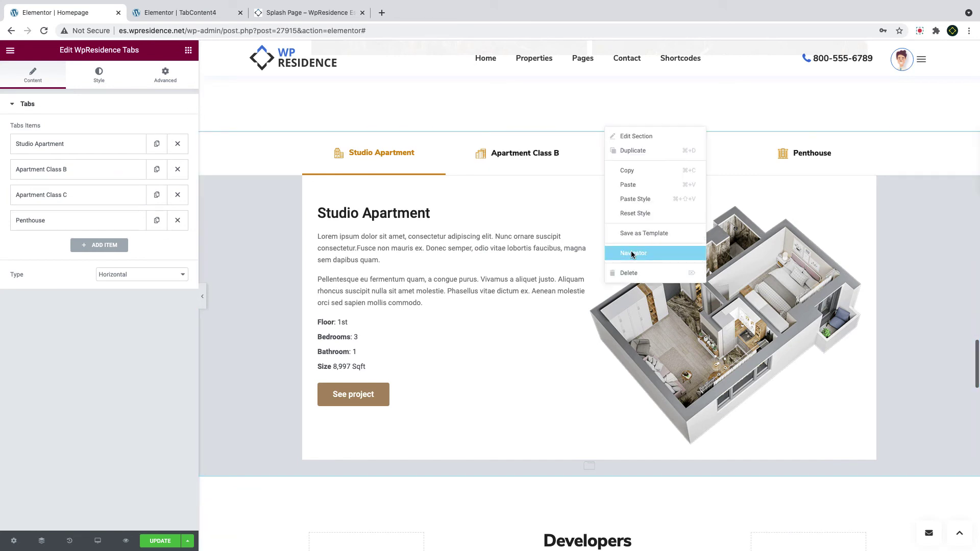
click(629, 275)
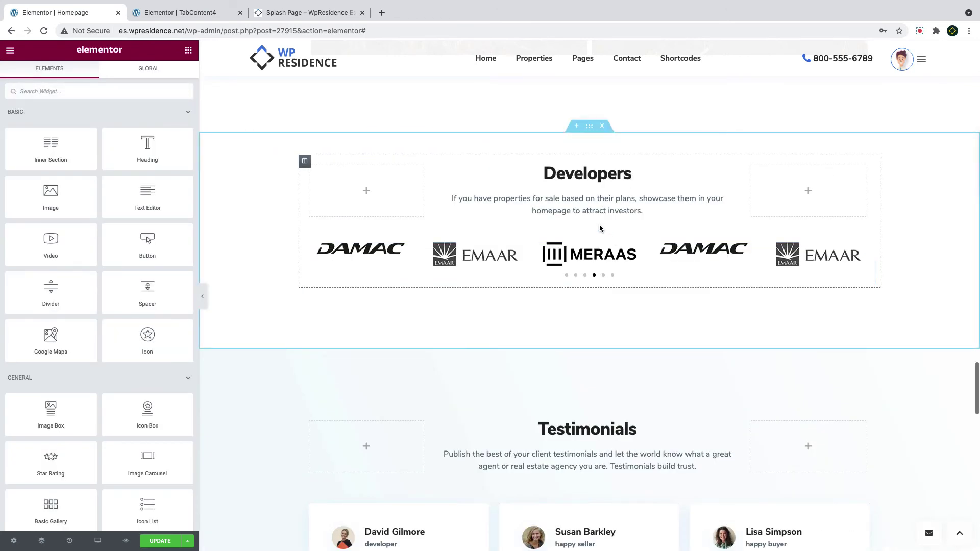
- Review the logo gallery of the Developers image carousel and close it without changes
click(567, 270)
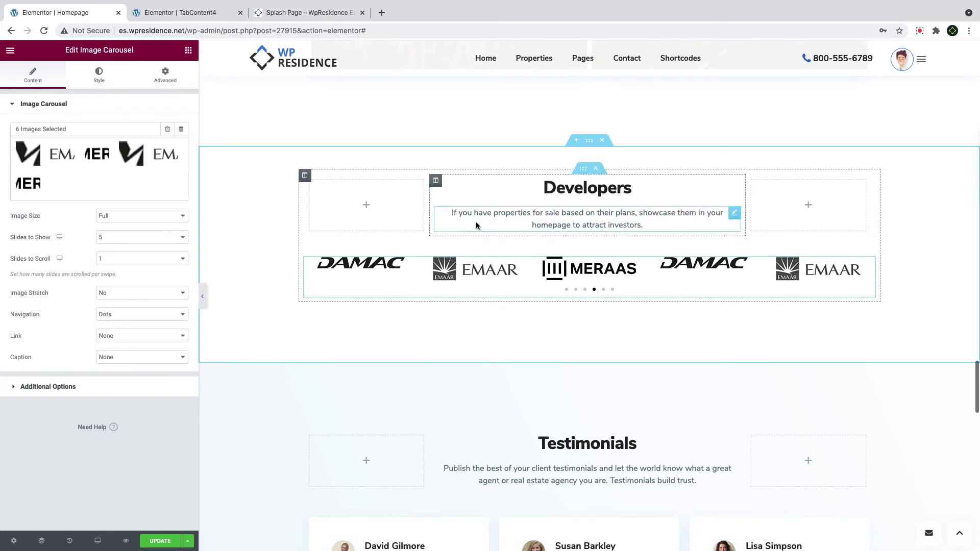
click(68, 156)
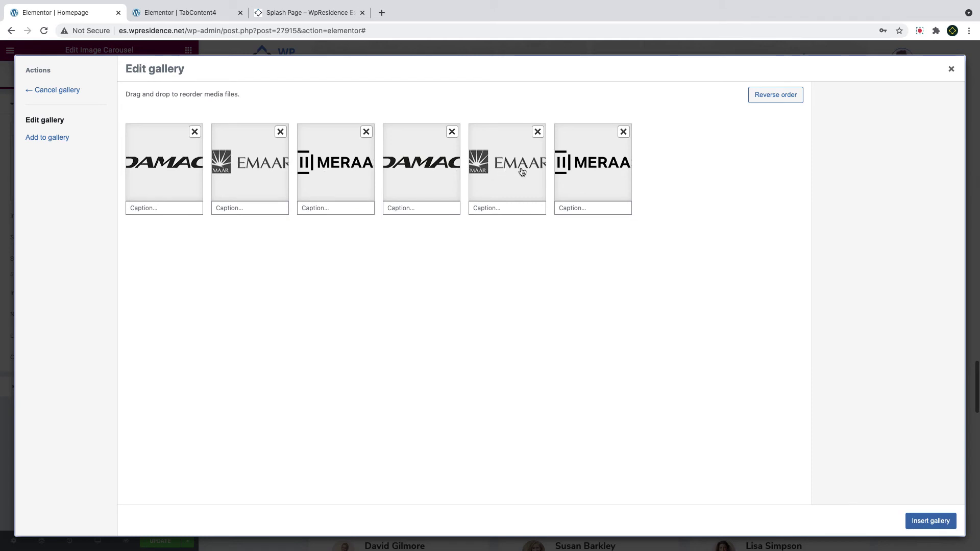
click(951, 70)
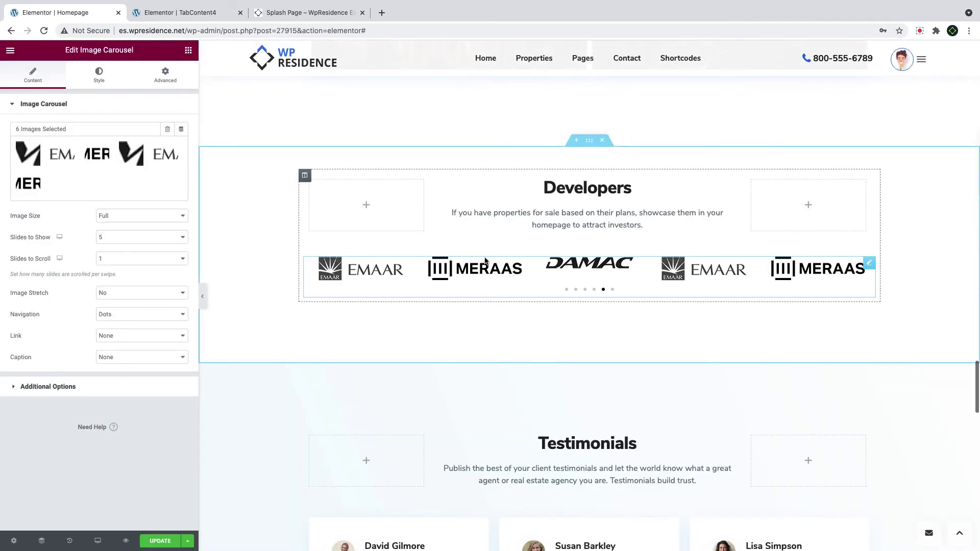
- Replace the client photo of the first testimonial with person.jpg from the media library
scroll(484, 260, down, 5)
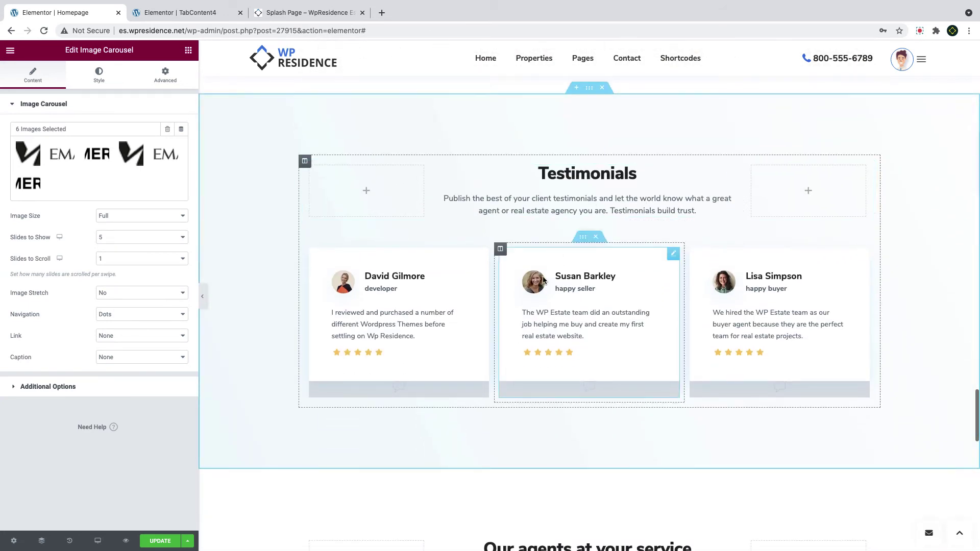
click(472, 268)
drag(153, 50, 43, 56)
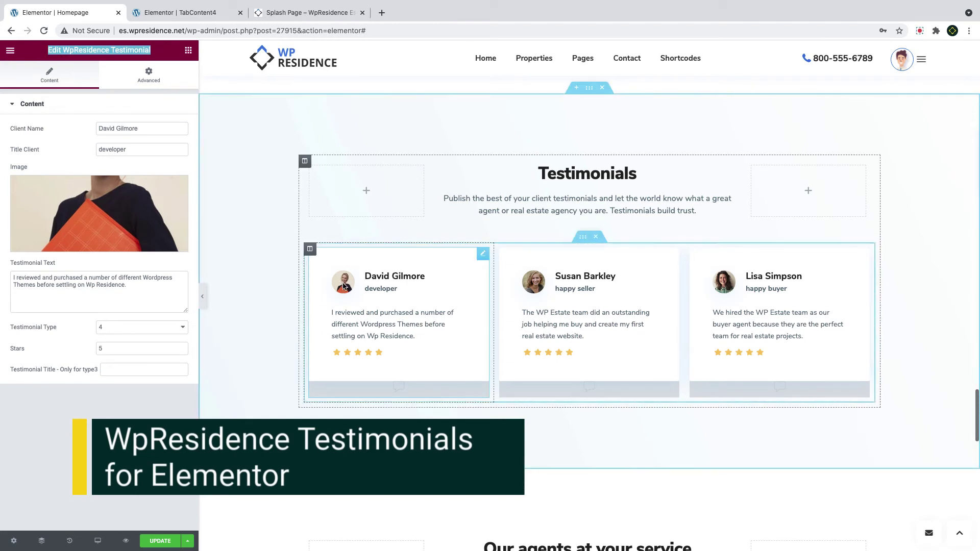
click(127, 202)
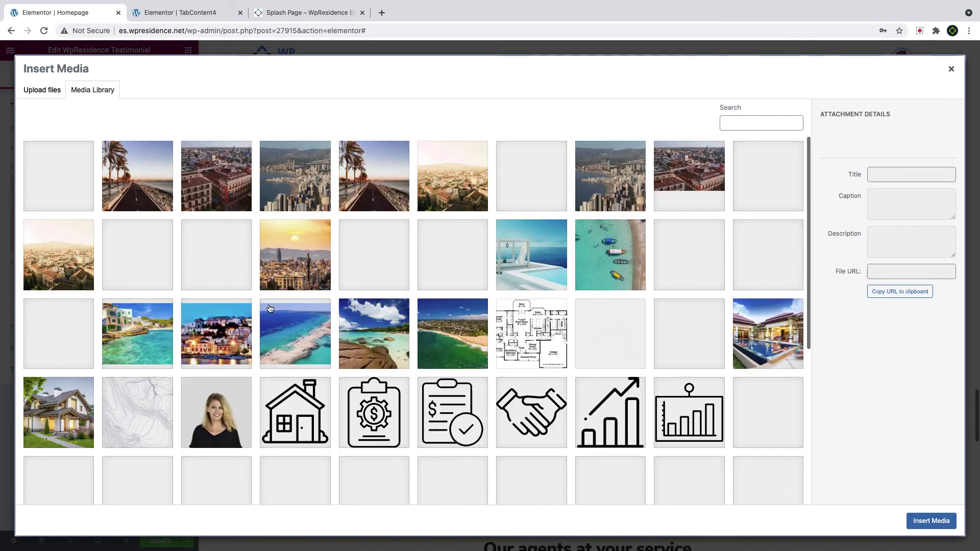
scroll(271, 308, down, 3)
scroll(271, 309, down, 3)
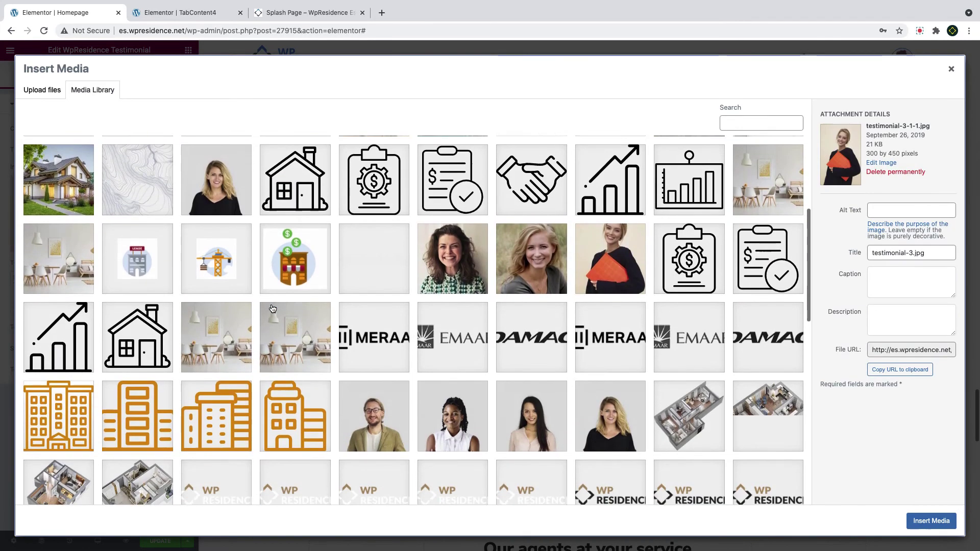
click(398, 377)
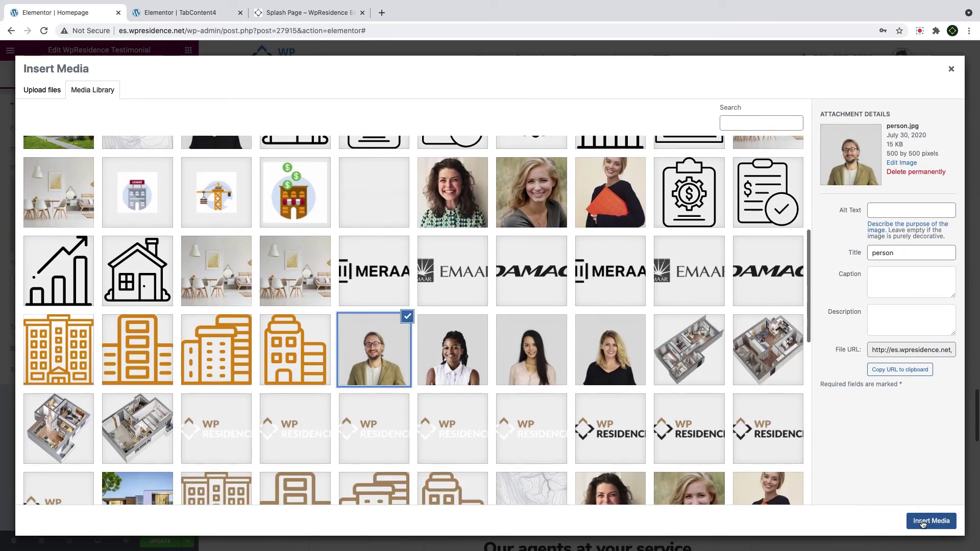
click(924, 523)
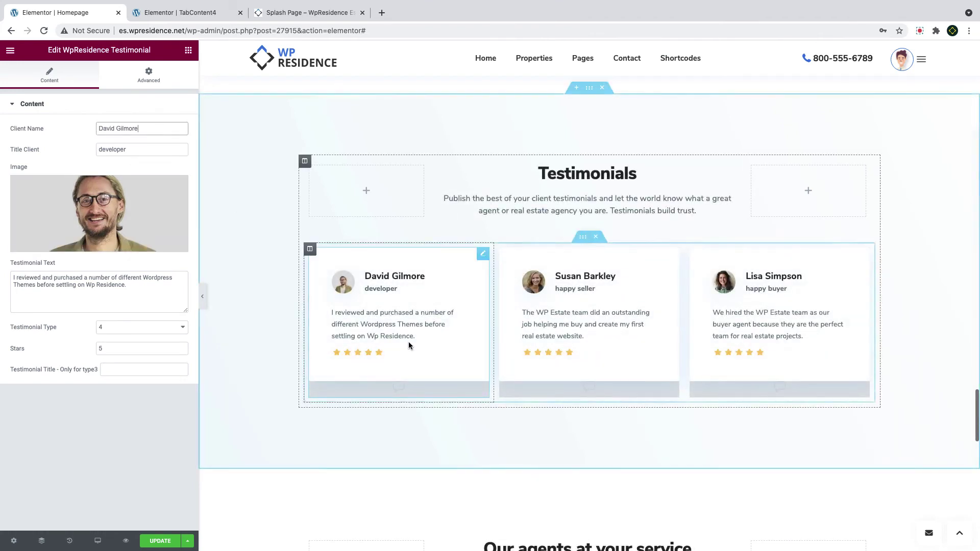
- Set the Testimonial Type to 3 for all three testimonials
click(113, 352)
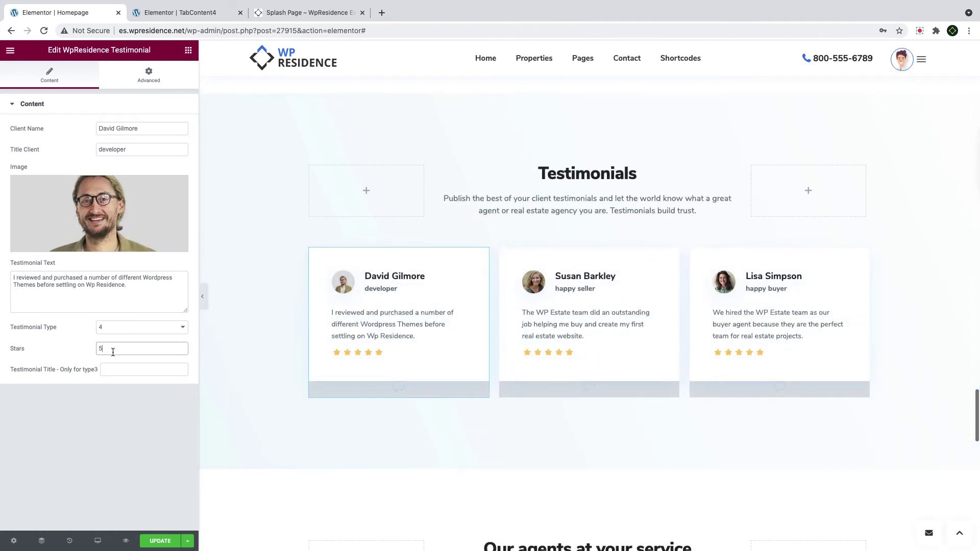
click(115, 329)
click(116, 318)
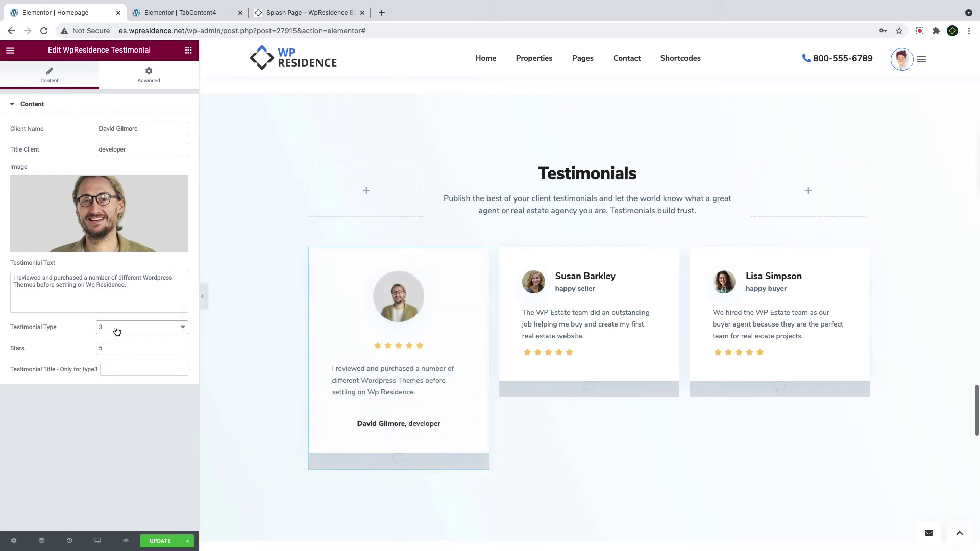
click(117, 331)
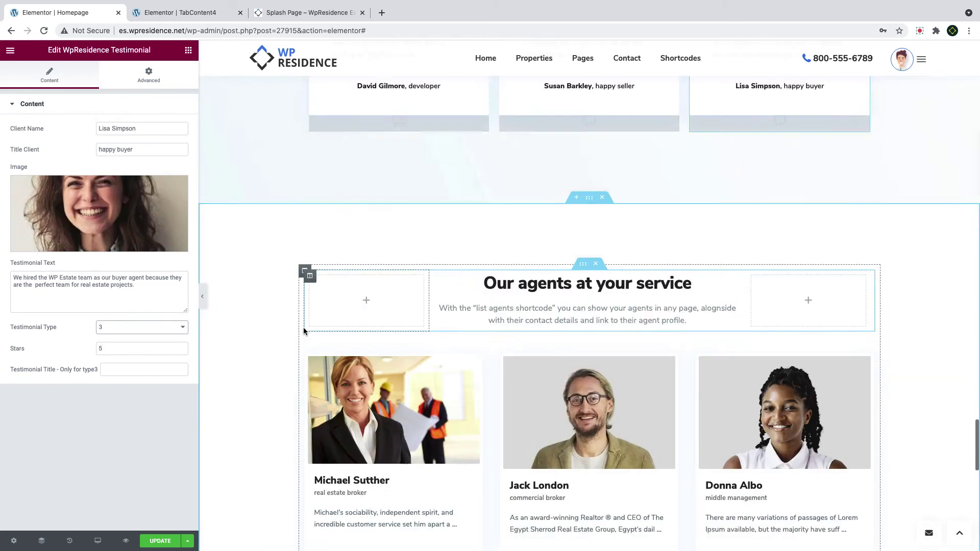
- Review the category filter, number of items and items-per-row settings of the WpResidence List Agents widget
scroll(303, 326, down, 4)
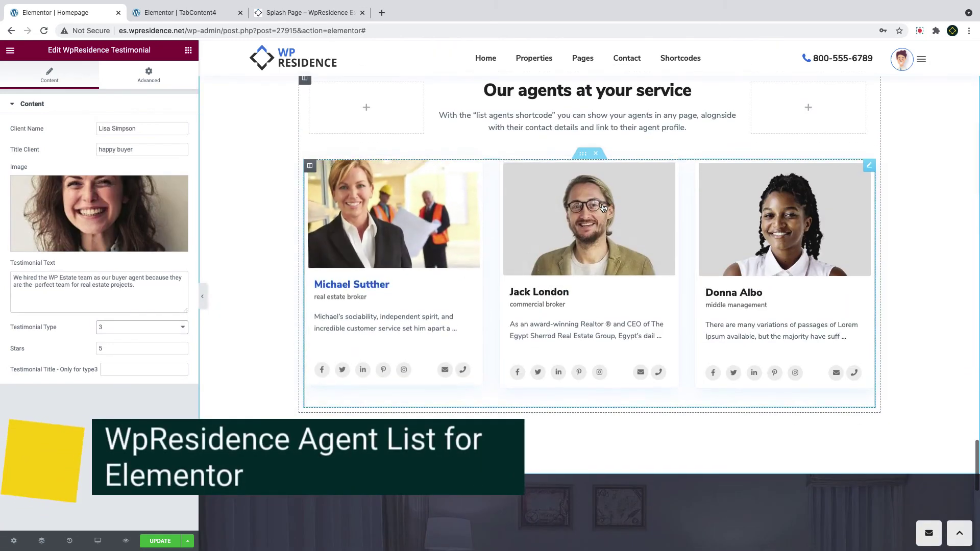
click(792, 161)
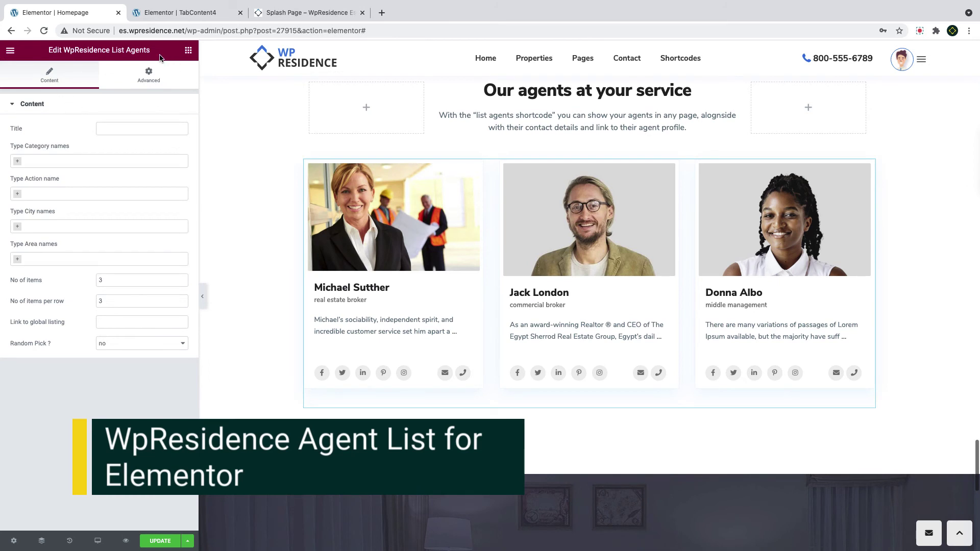
drag(159, 53, 47, 51)
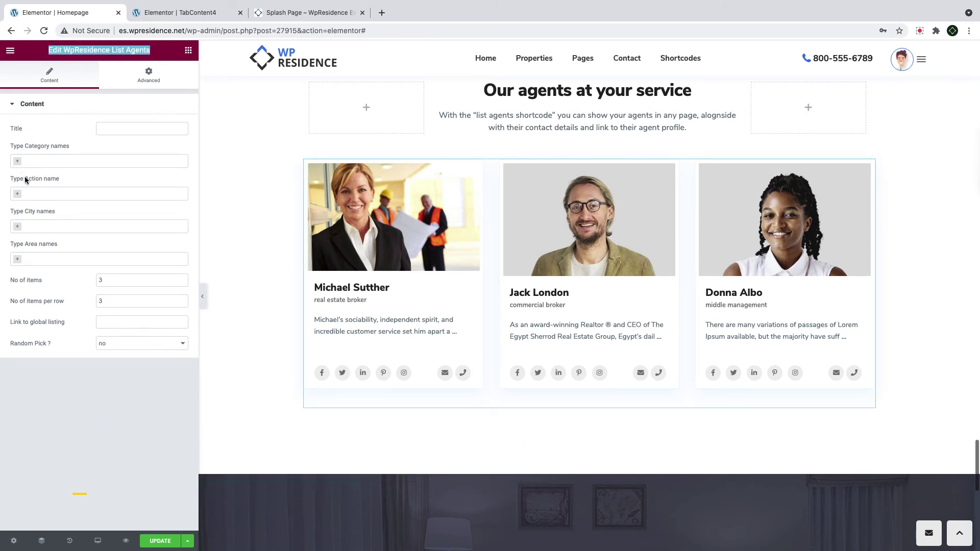
click(46, 160)
click(50, 161)
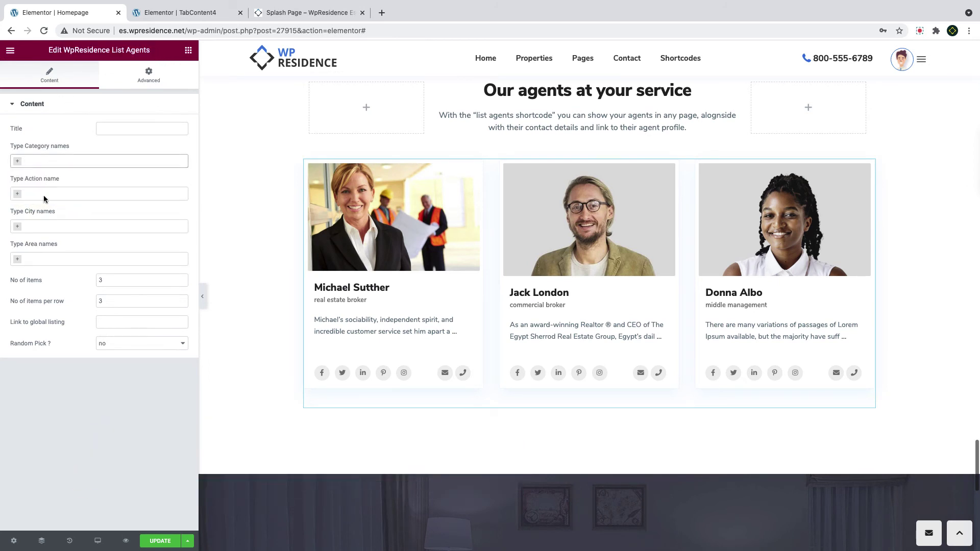
click(118, 285)
click(108, 301)
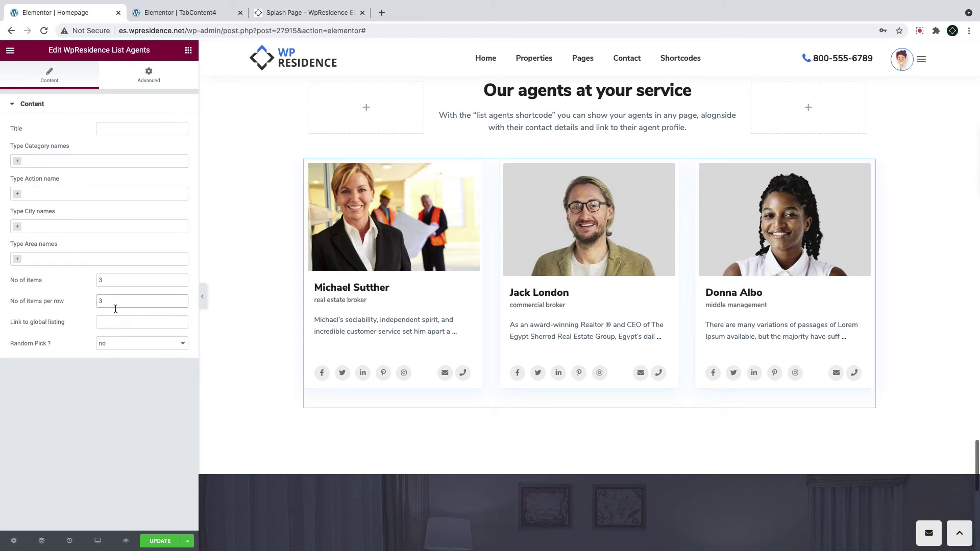
click(116, 284)
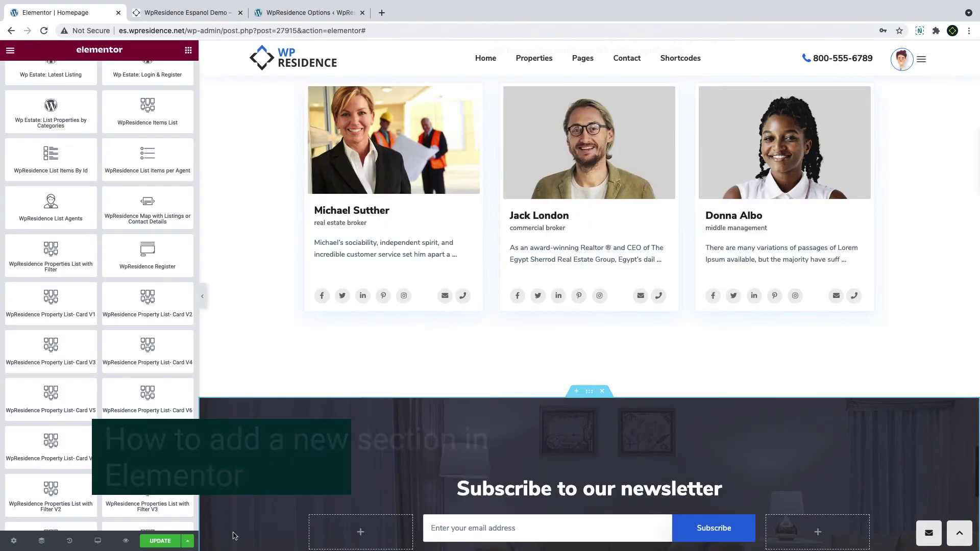
- Add a new single-column section between the agents list and the newsletter section
scroll(559, 384, up, 1)
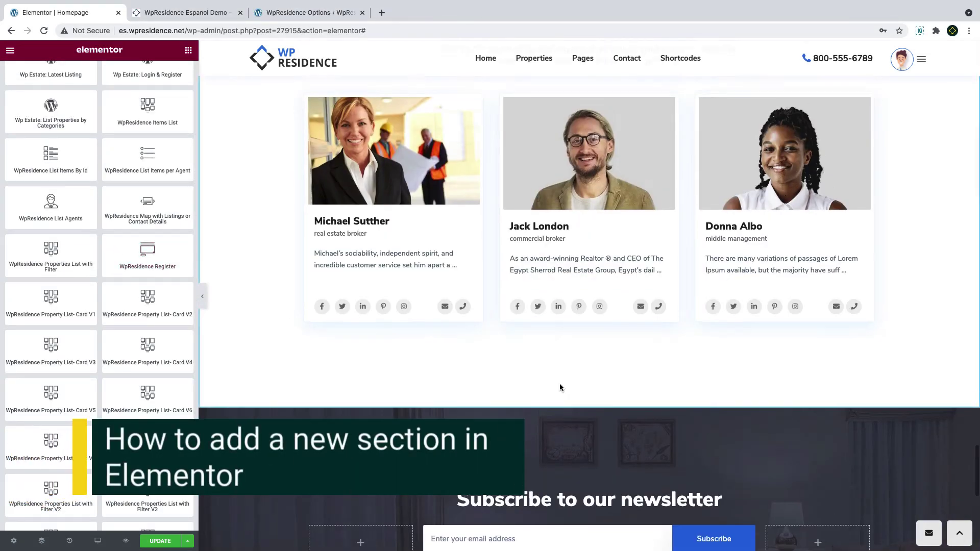
scroll(565, 378, down, 1)
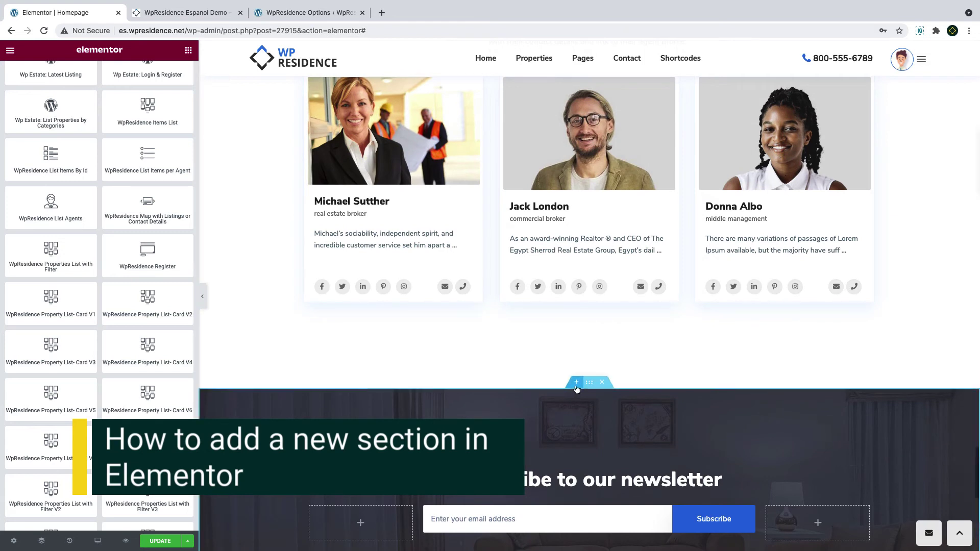
click(576, 382)
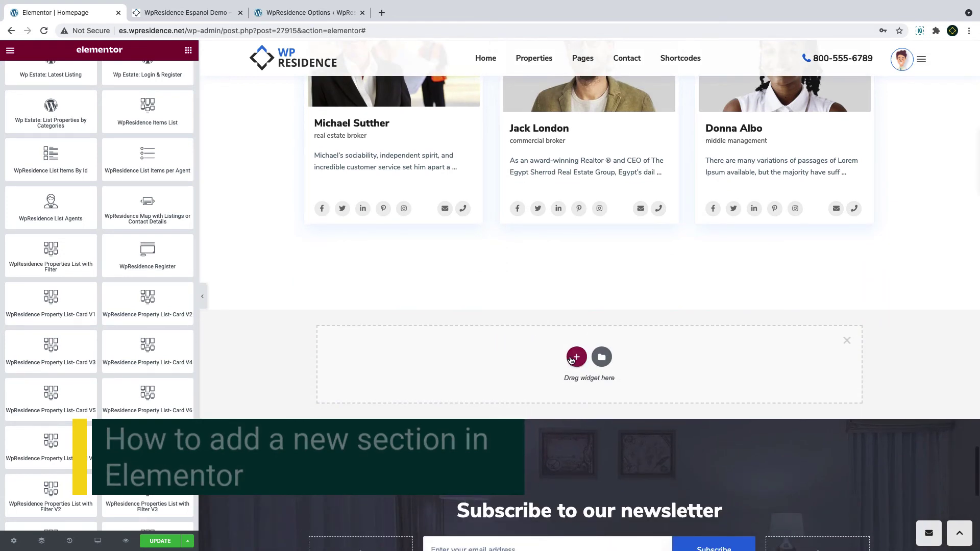
click(576, 357)
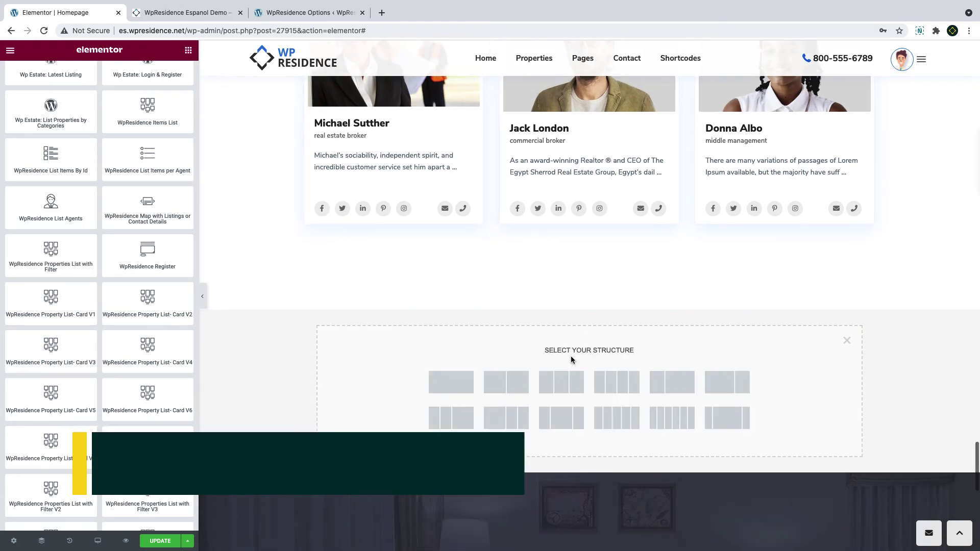
click(460, 386)
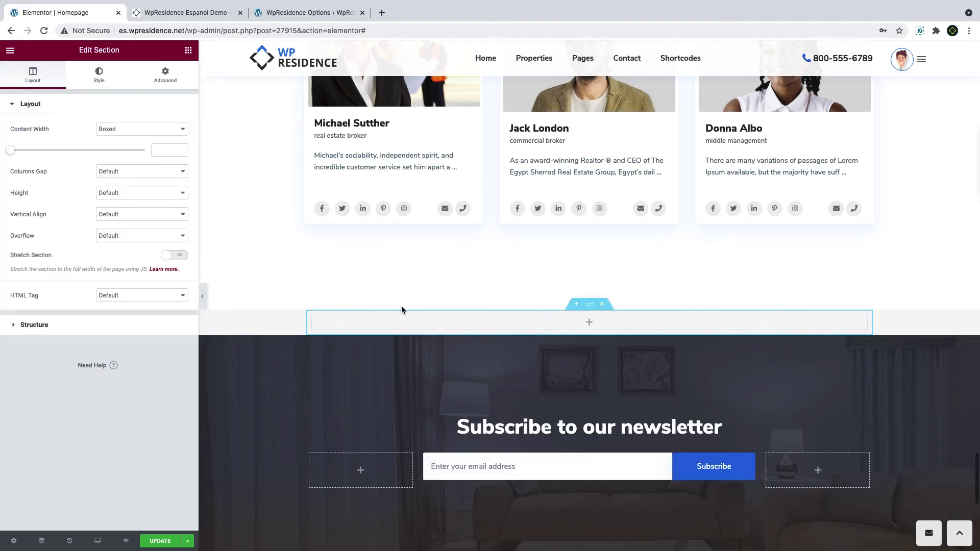
- Check which element holds the agents heading, and place an Inner Section in the new empty section above the newsletter
scroll(344, 218, up, 5)
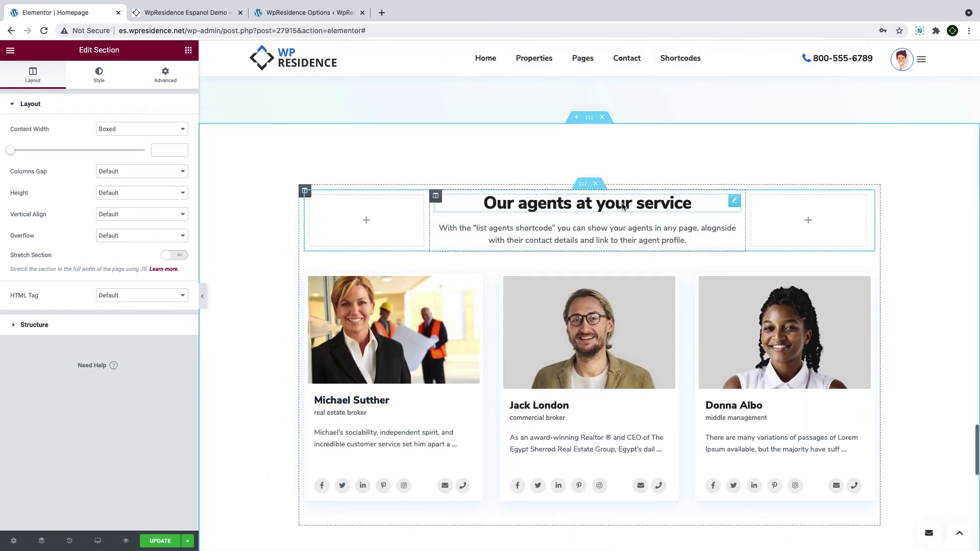
click(583, 185)
drag(131, 52, 67, 51)
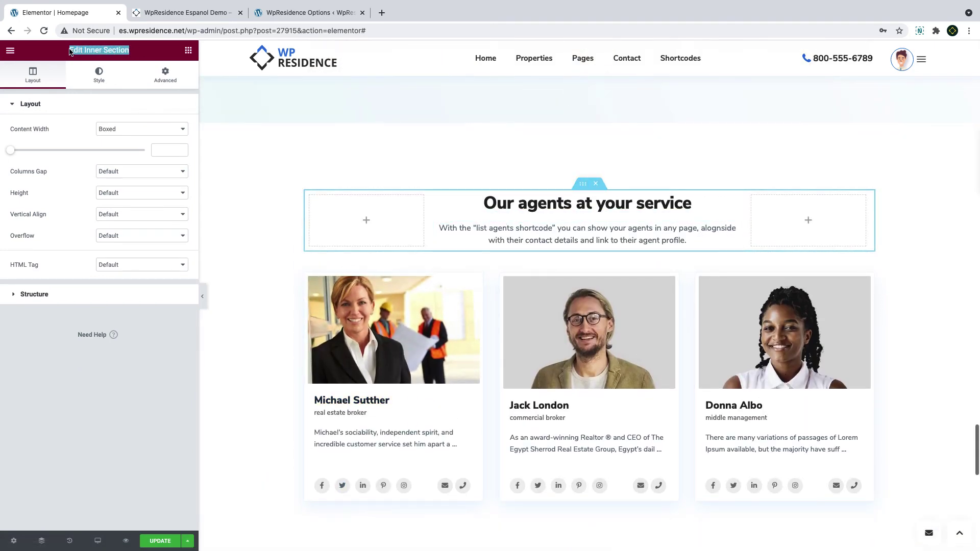
scroll(352, 286, down, 3)
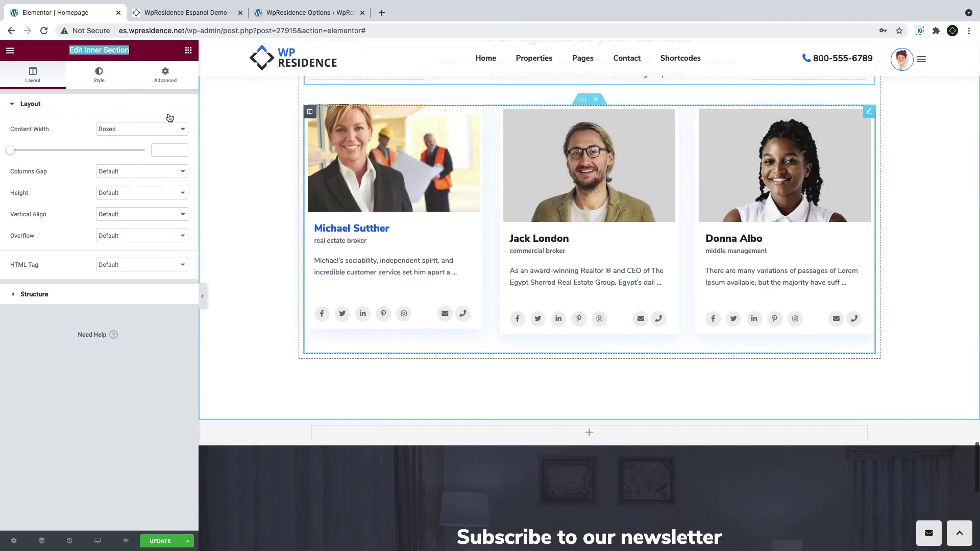
click(189, 50)
drag(51, 151, 500, 439)
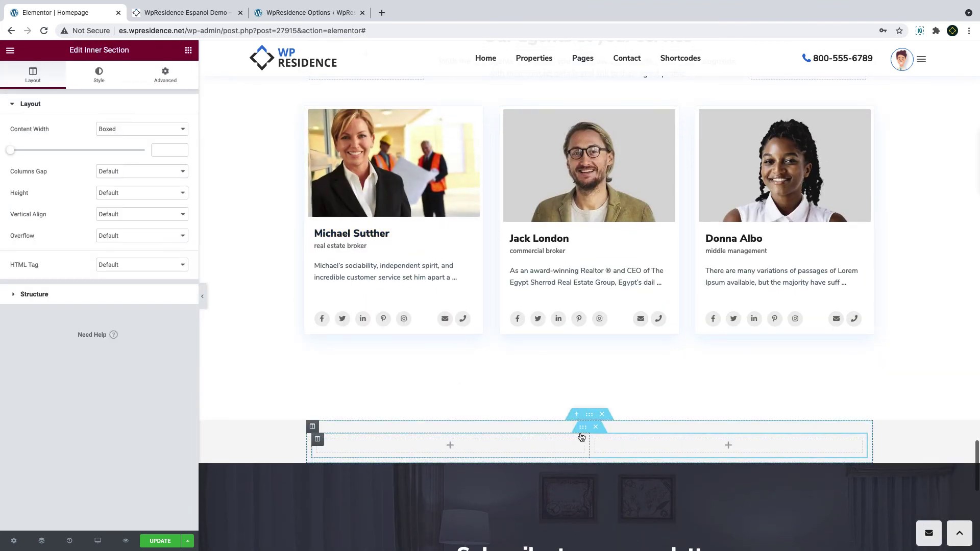
- Add a third column to the new inner section
click(317, 442)
scroll(459, 357, down, 3)
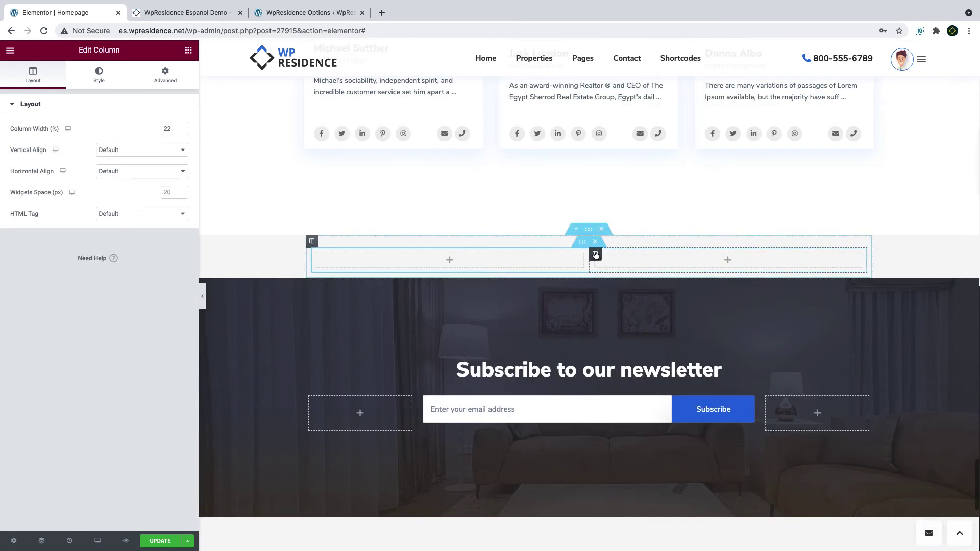
right_click(591, 255)
click(613, 295)
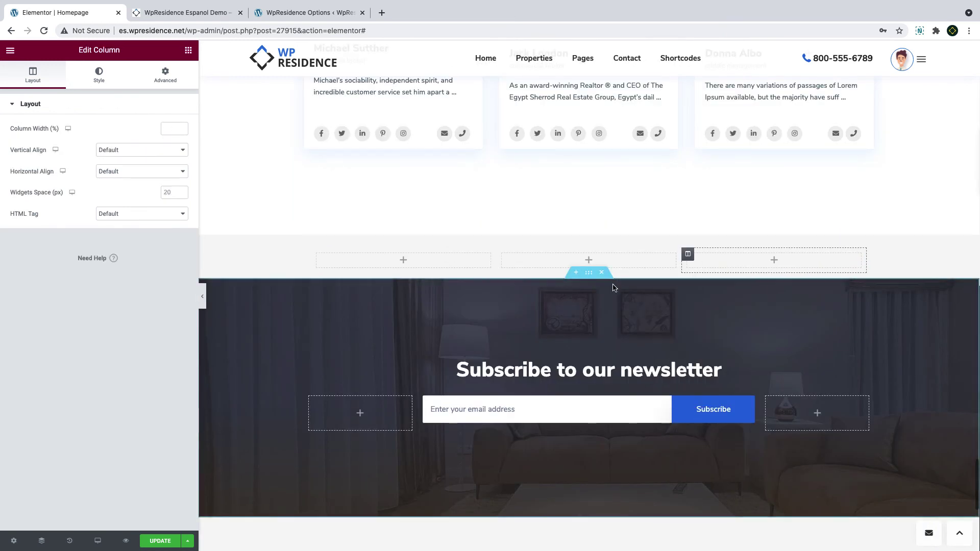
- Set the width of the first and third columns of the inner section to 22%
click(167, 130)
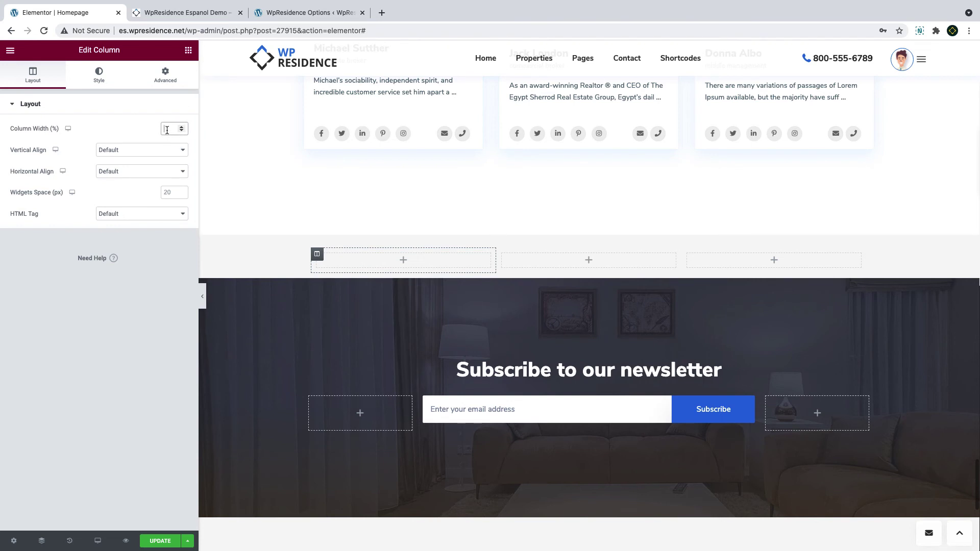
text(20)
click(709, 265)
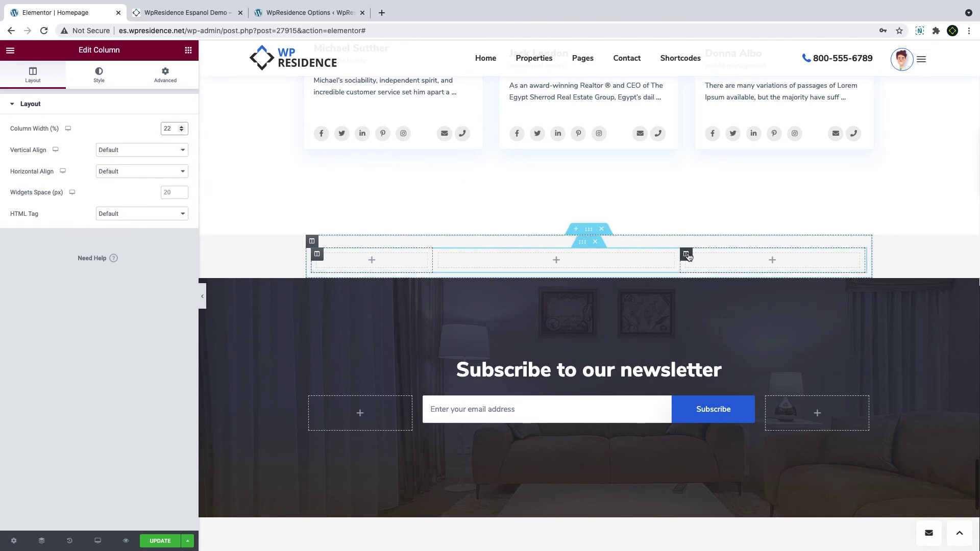
click(170, 133)
text(22)
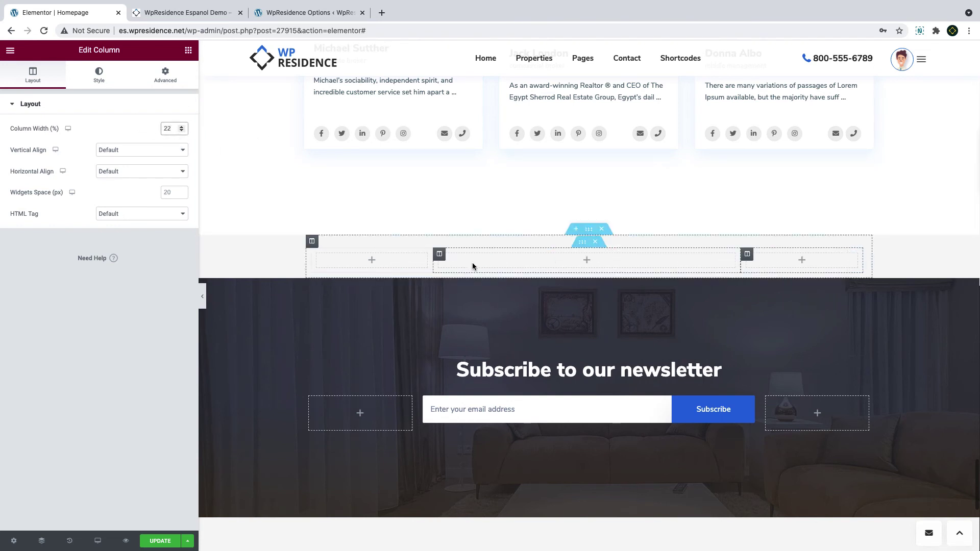
- Add a heading reading "Our Articles List" to the middle column and center it
click(188, 49)
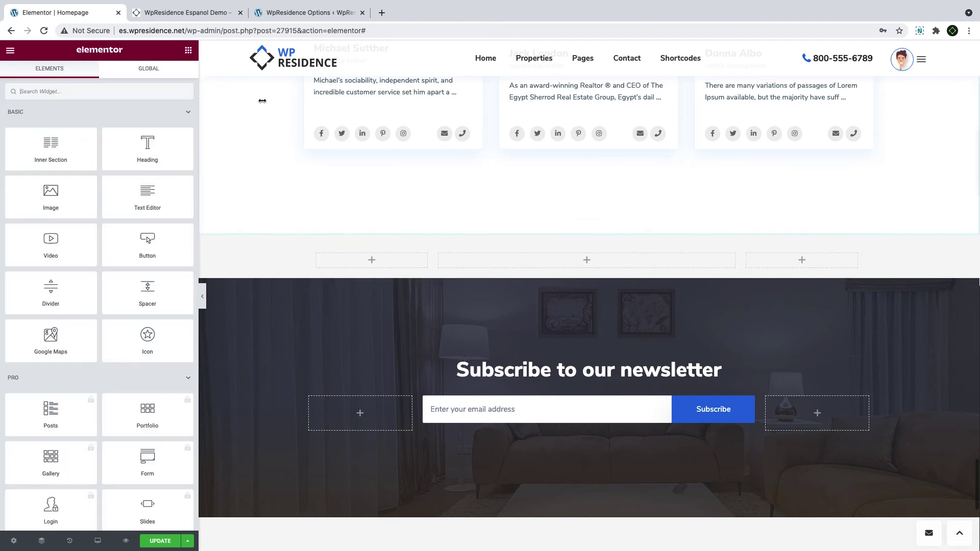
drag(147, 147, 517, 264)
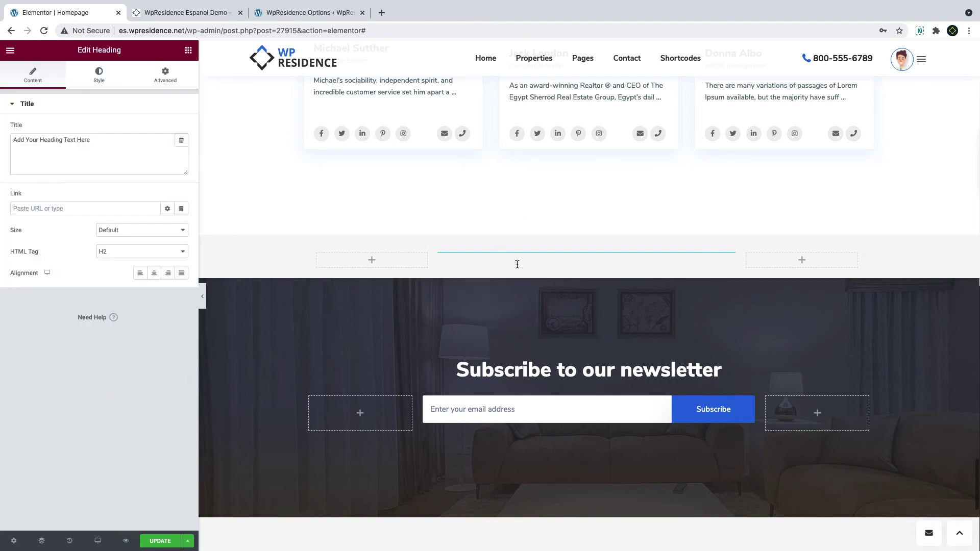
triple_click(122, 150)
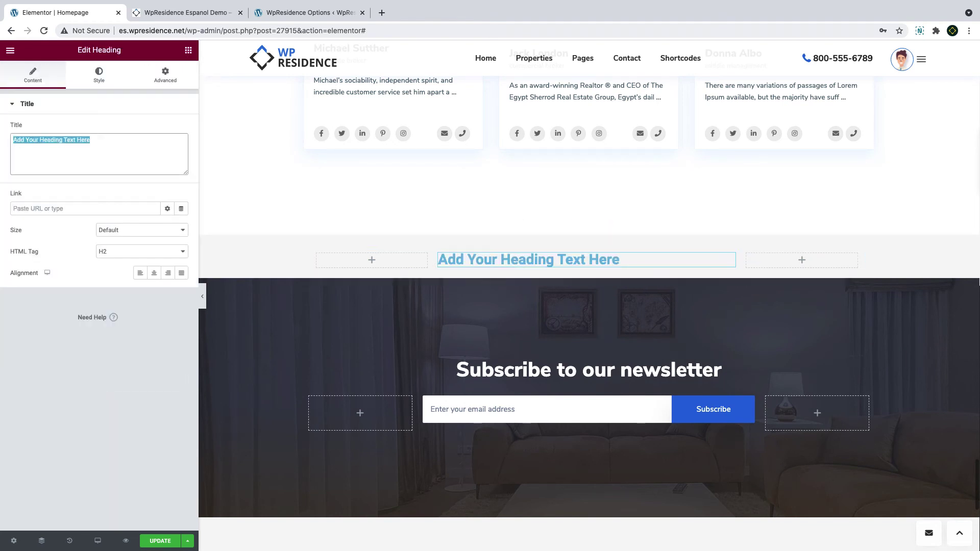
text(Our Articles List)
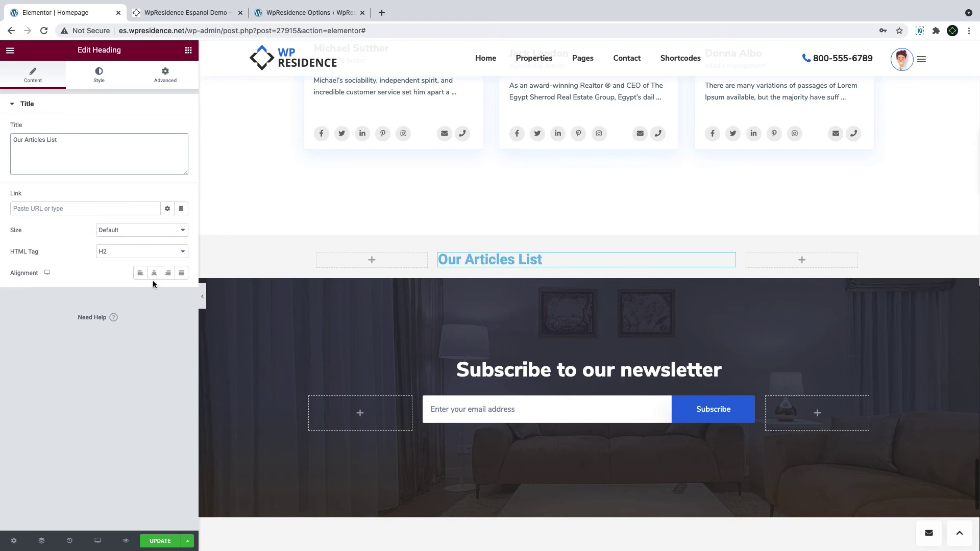
click(154, 274)
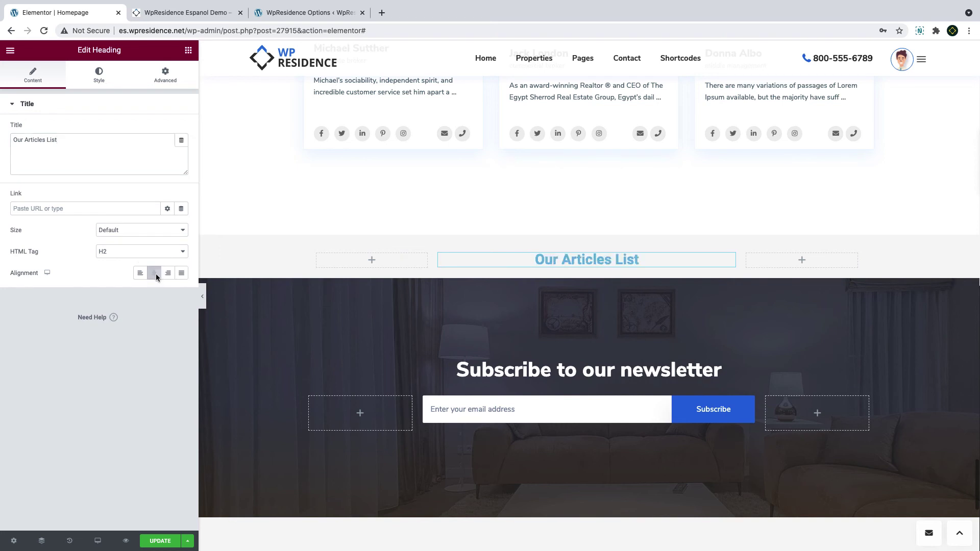
- Style the "Our Articles List" heading with text color #222 and Nunito Sans typography, size 34 px, weight 700, letter spacing -0.5
click(102, 72)
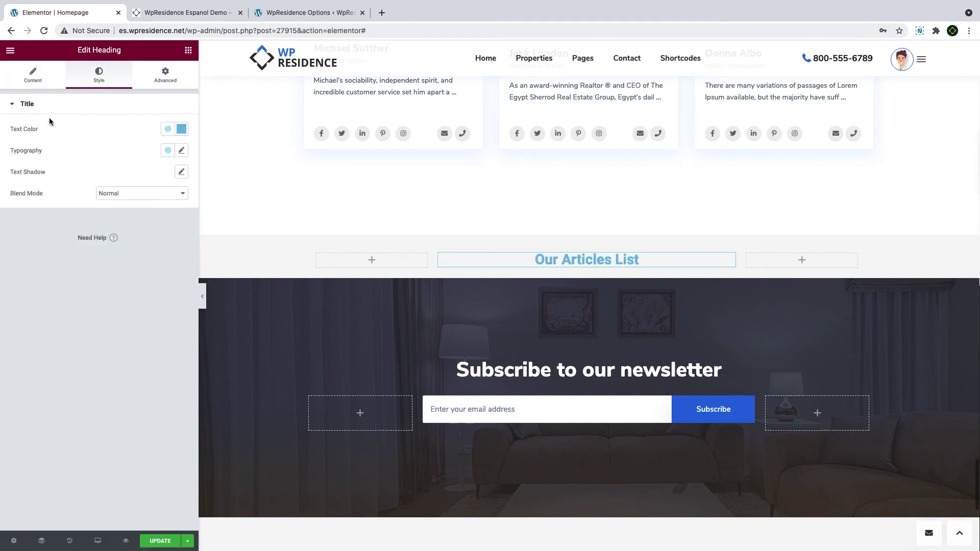
click(183, 129)
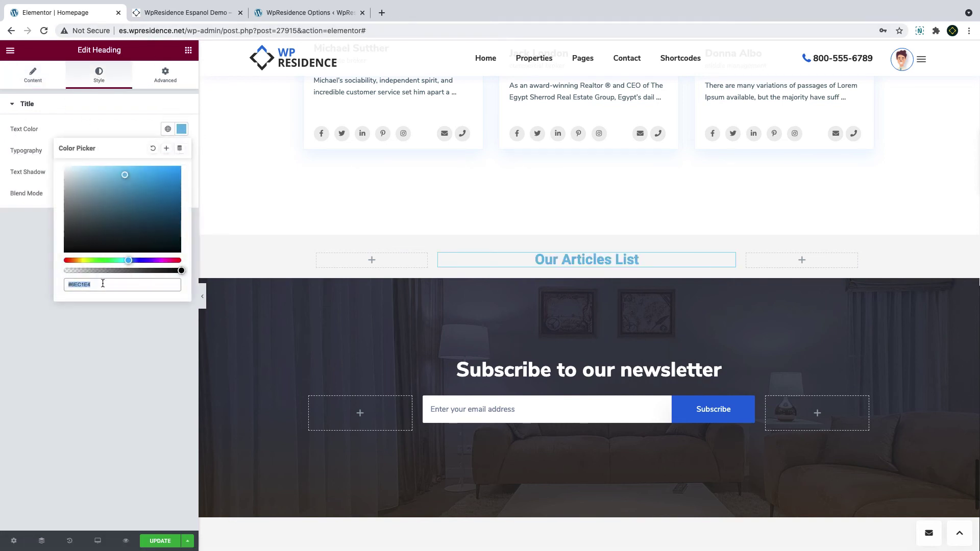
text(222)
click(113, 122)
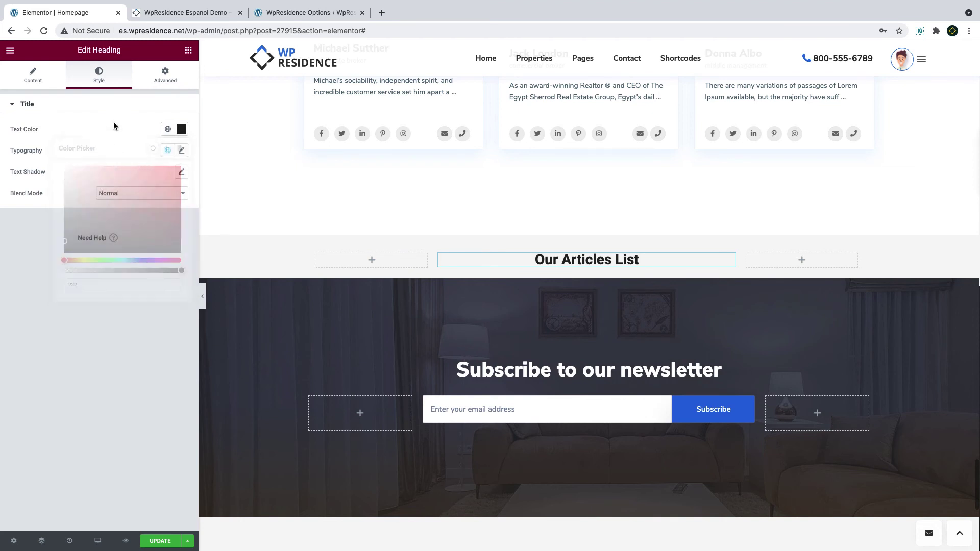
click(181, 150)
click(125, 198)
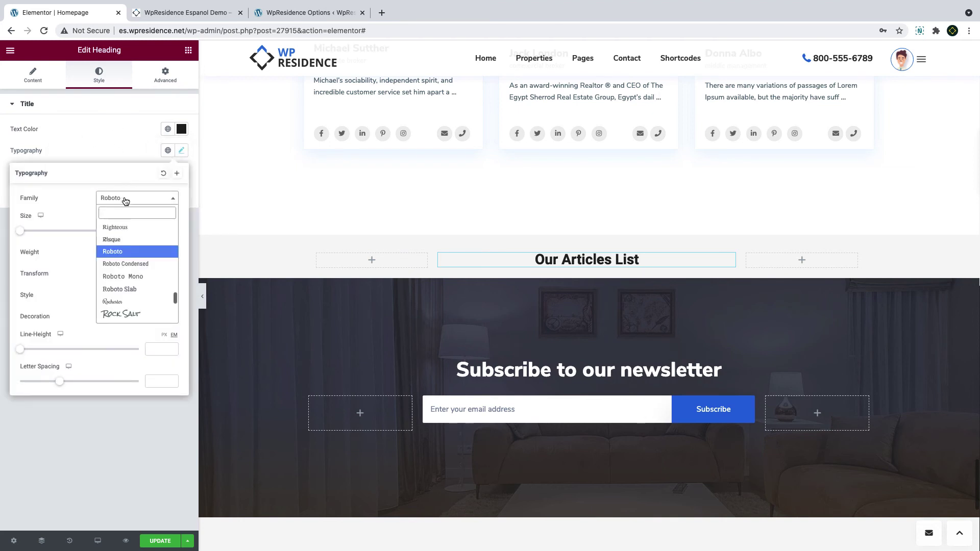
text(nuni)
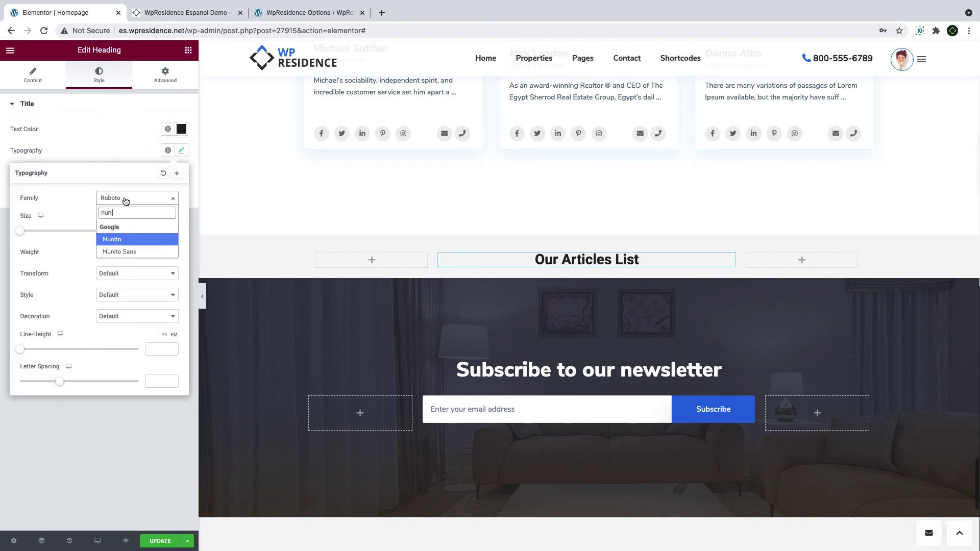
click(122, 252)
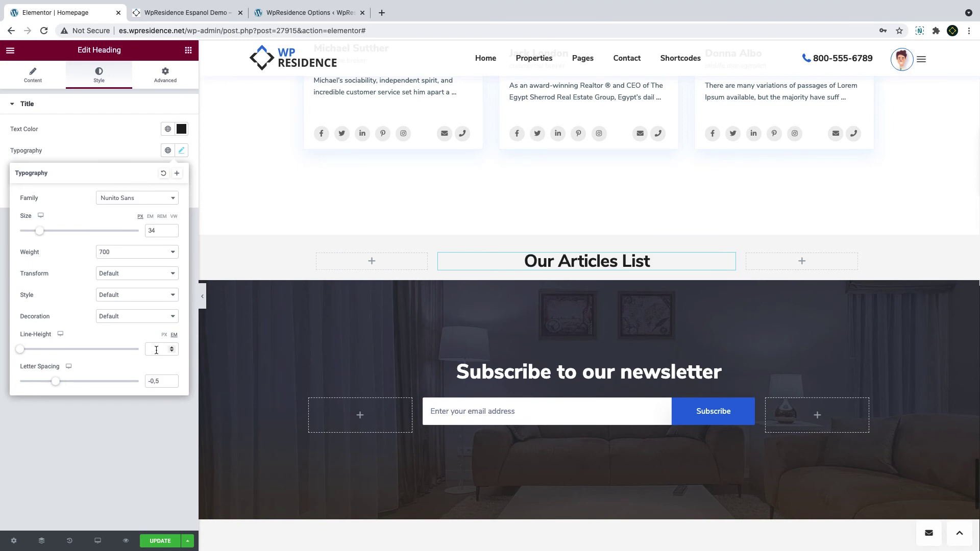
- Add a Text Editor widget with its placeholder text below the "Our Articles List" heading in the middle column
click(189, 51)
drag(138, 199, 562, 270)
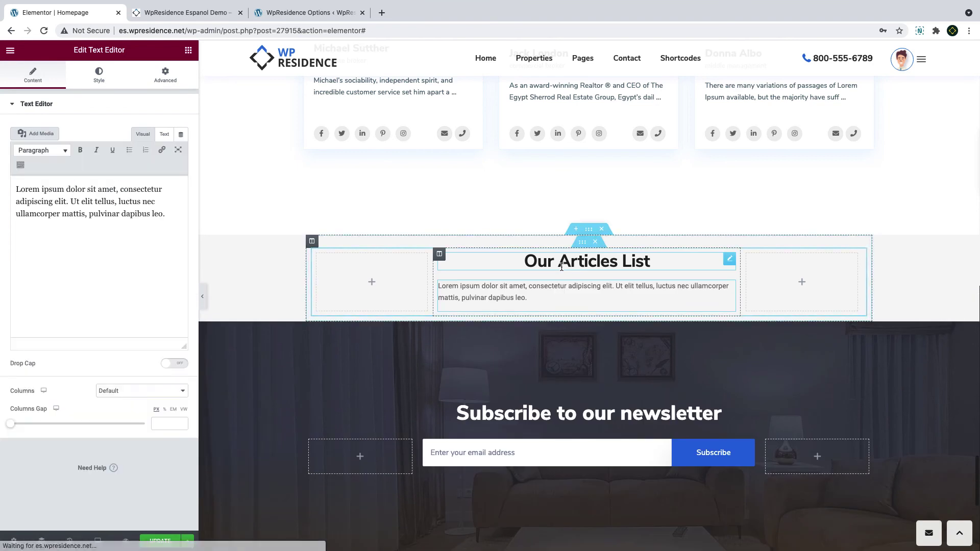
click(164, 215)
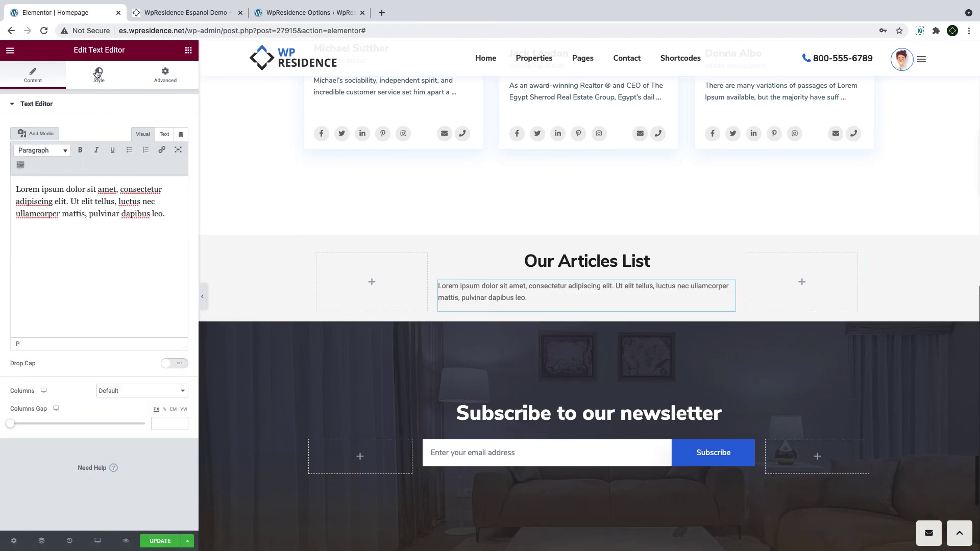
- Center the paragraph below the articles heading and set its text color to #4E4141
click(97, 74)
click(153, 129)
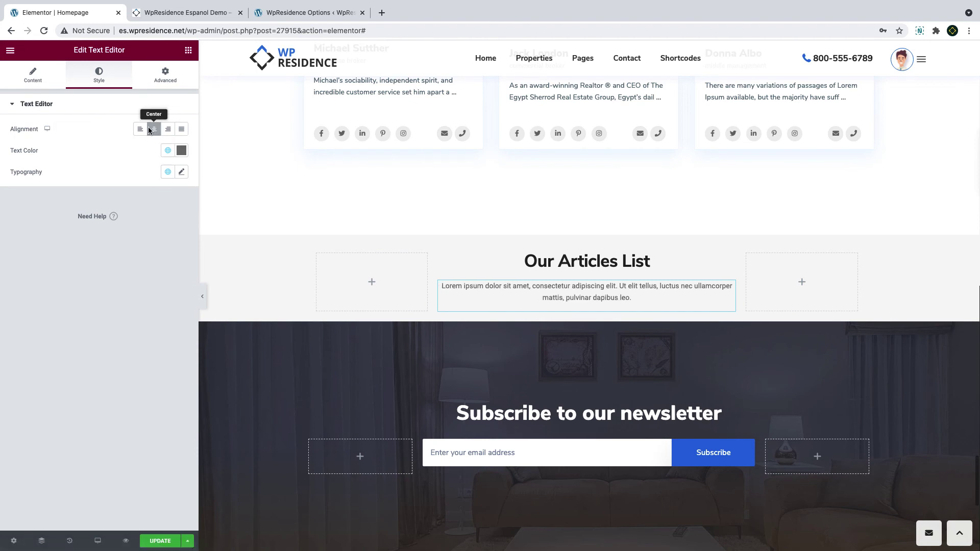
click(181, 150)
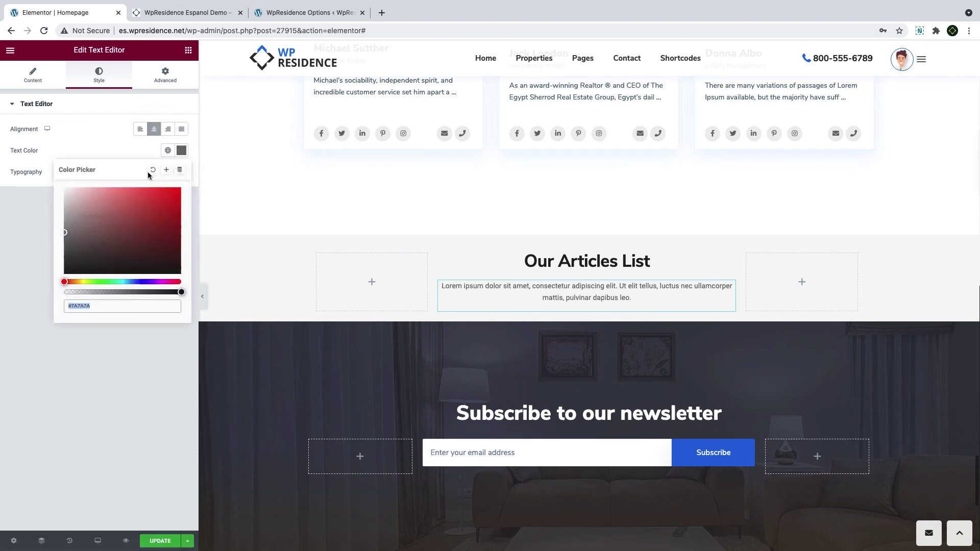
click(80, 246)
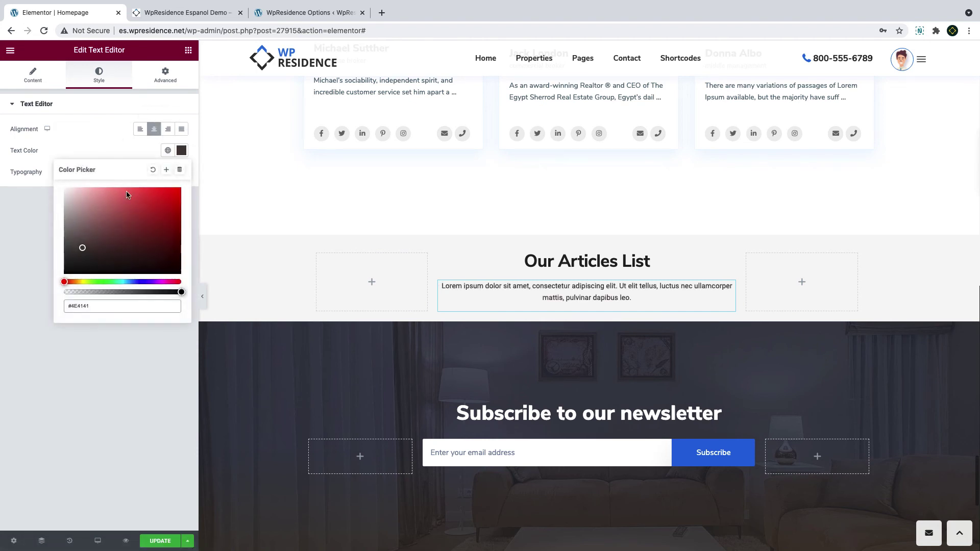
click(105, 142)
- Unlink the articles section's padding values and set its top and bottom padding to 150 px
drag(119, 50, 96, 47)
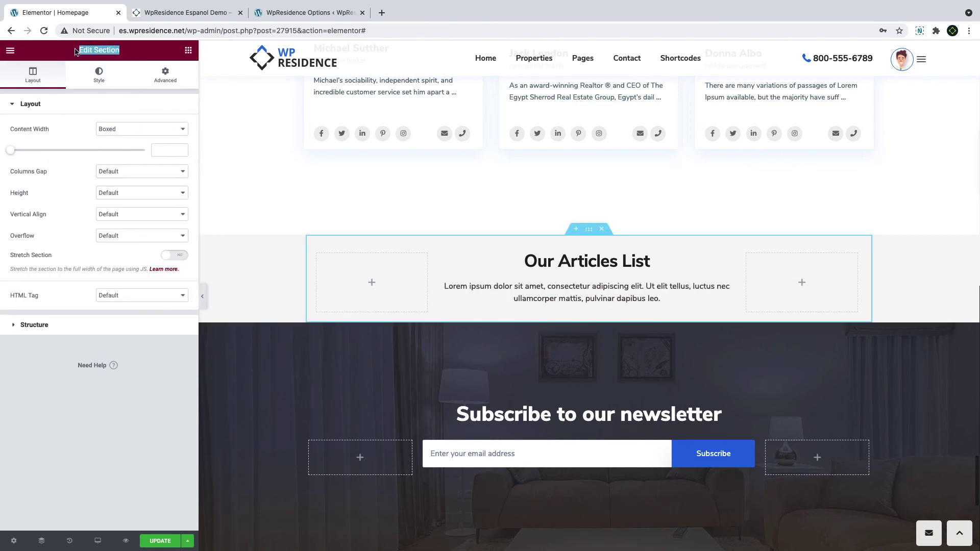
click(171, 80)
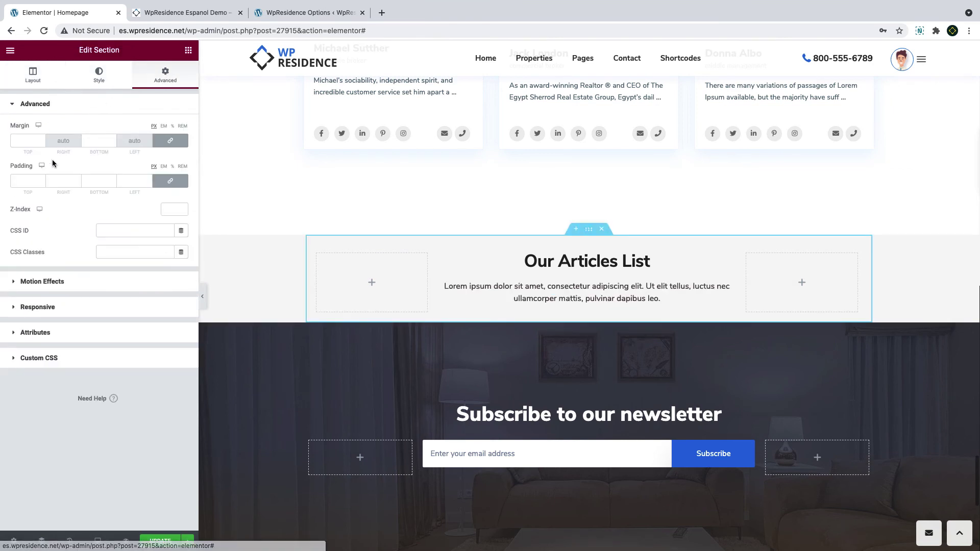
double_click(24, 183)
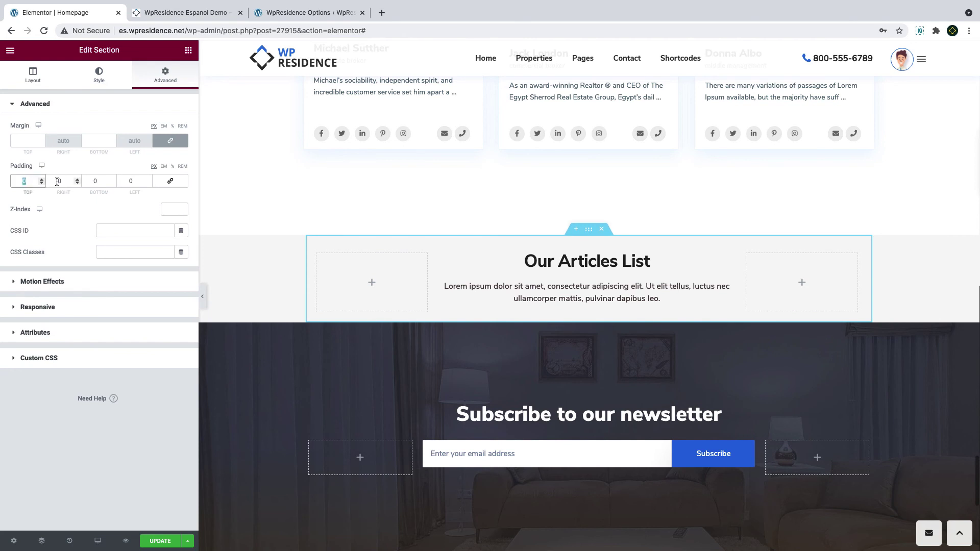
click(165, 167)
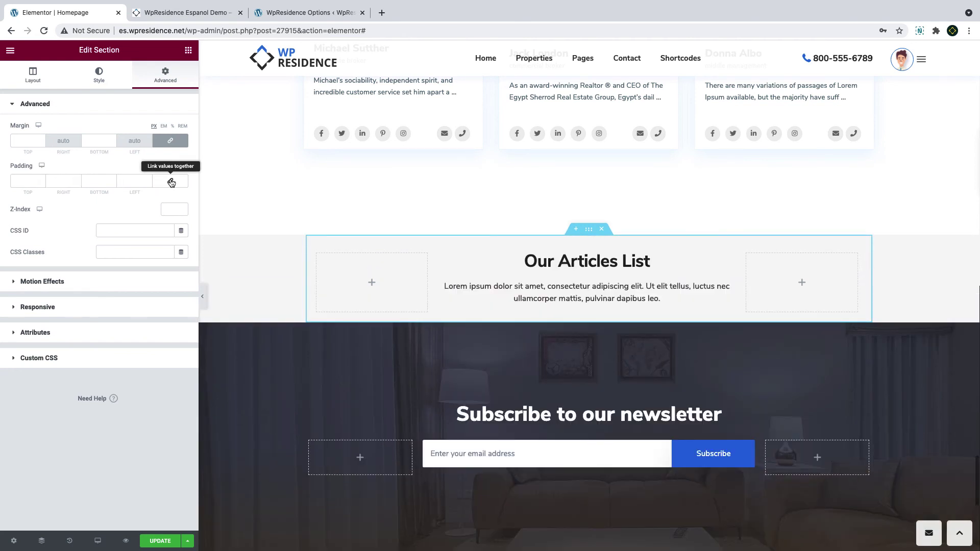
click(20, 182)
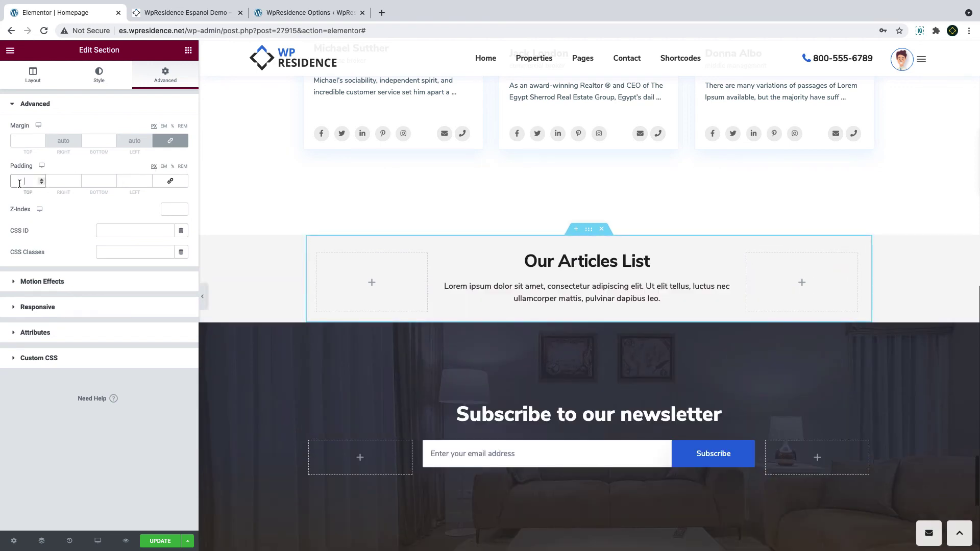
text(159)
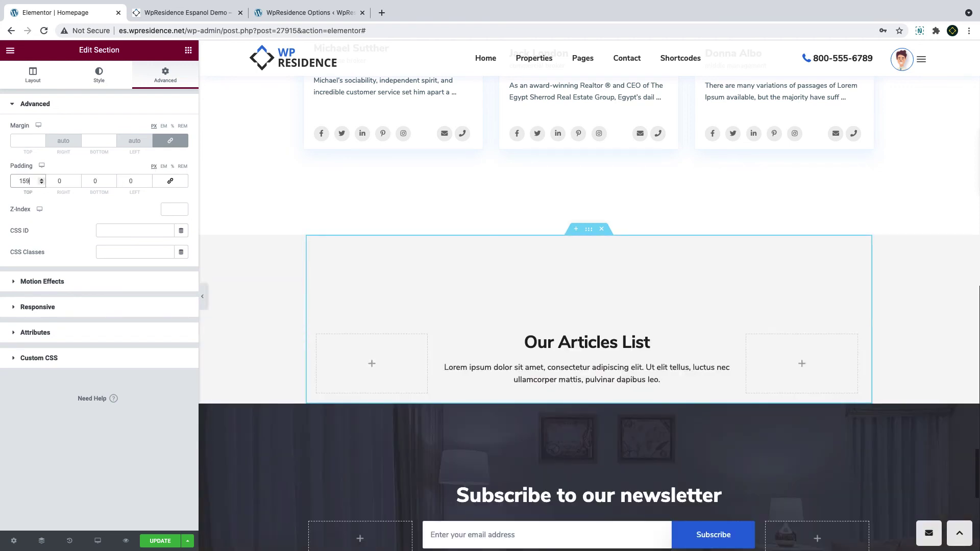
key(BackSpace)
text(0)
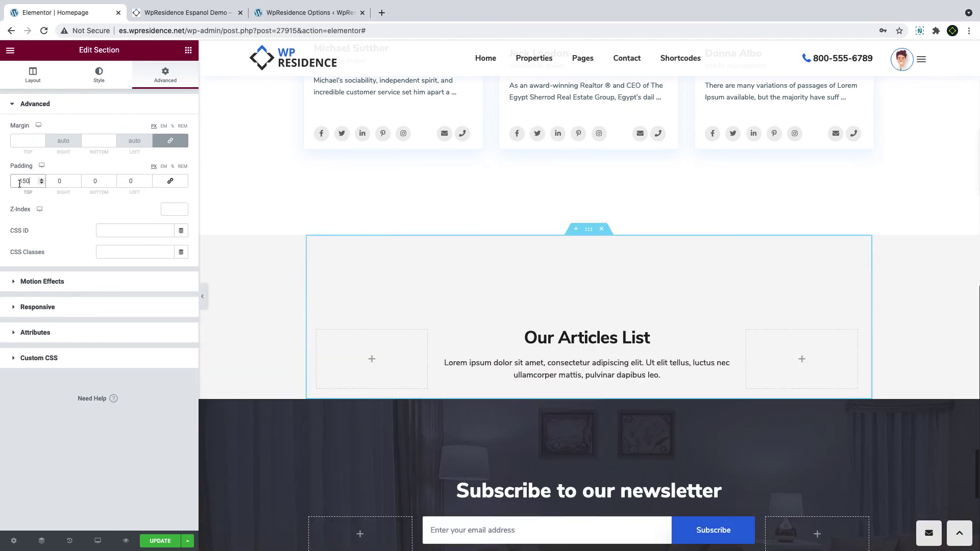
double_click(99, 182)
text(150)
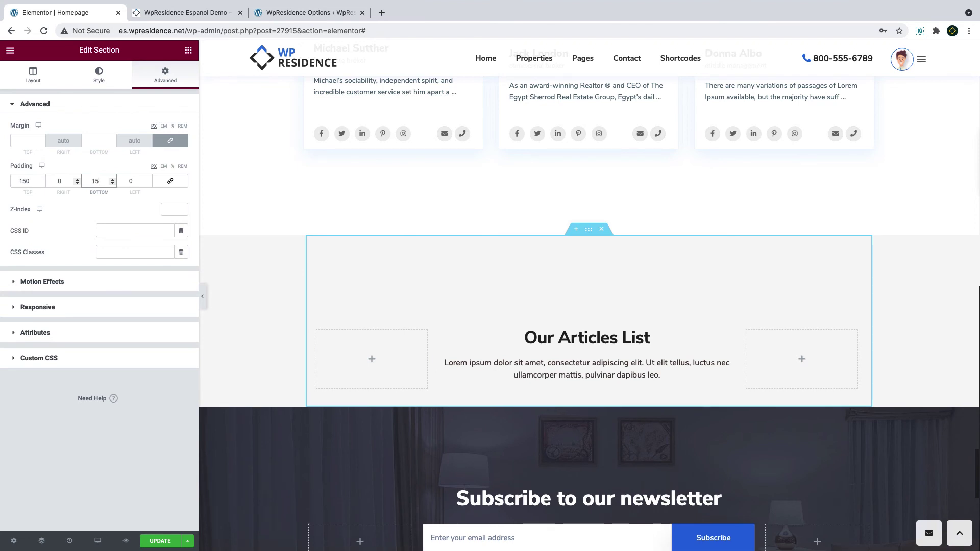
- Place a WpResidence Items List widget in the articles section, below the inner section with the heading
click(189, 50)
click(188, 113)
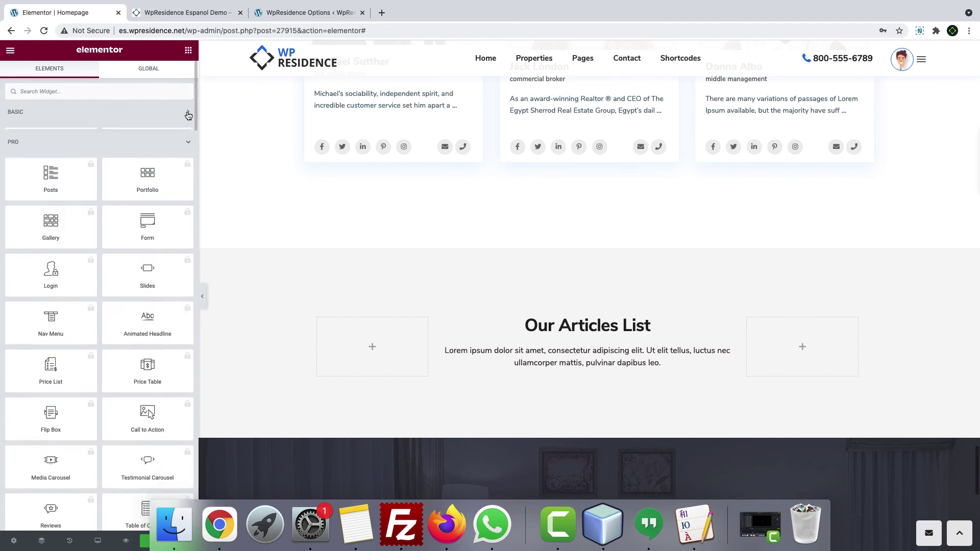
click(186, 137)
click(187, 166)
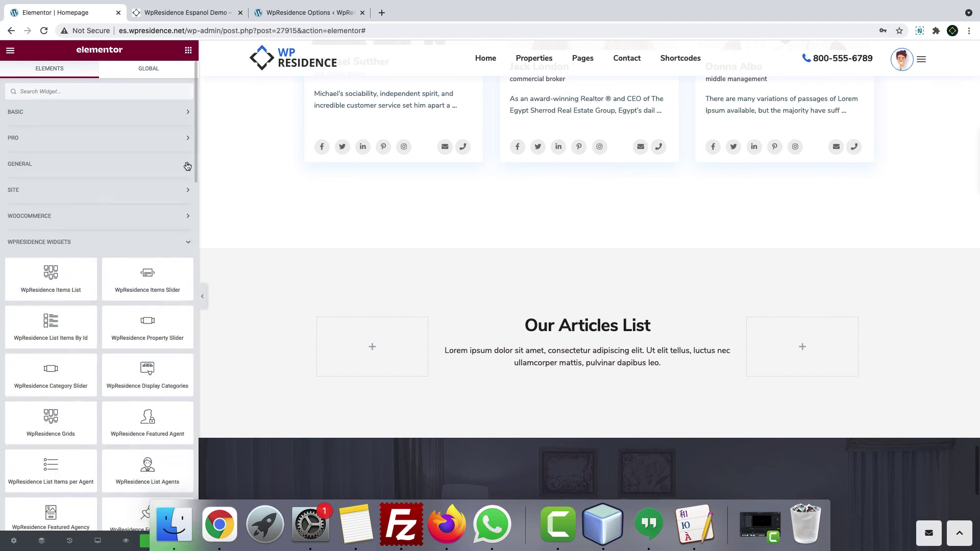
scroll(179, 245, down, 5)
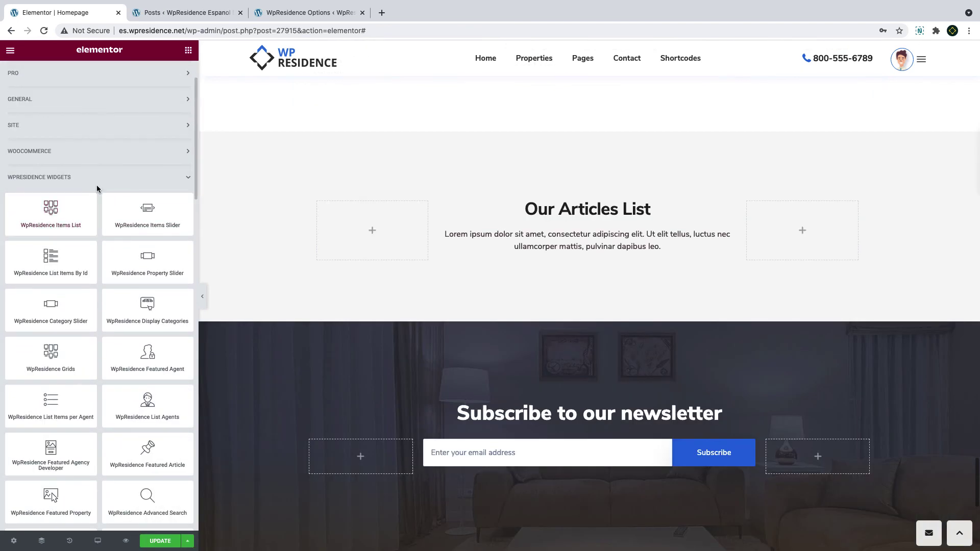
drag(49, 117, 499, 270)
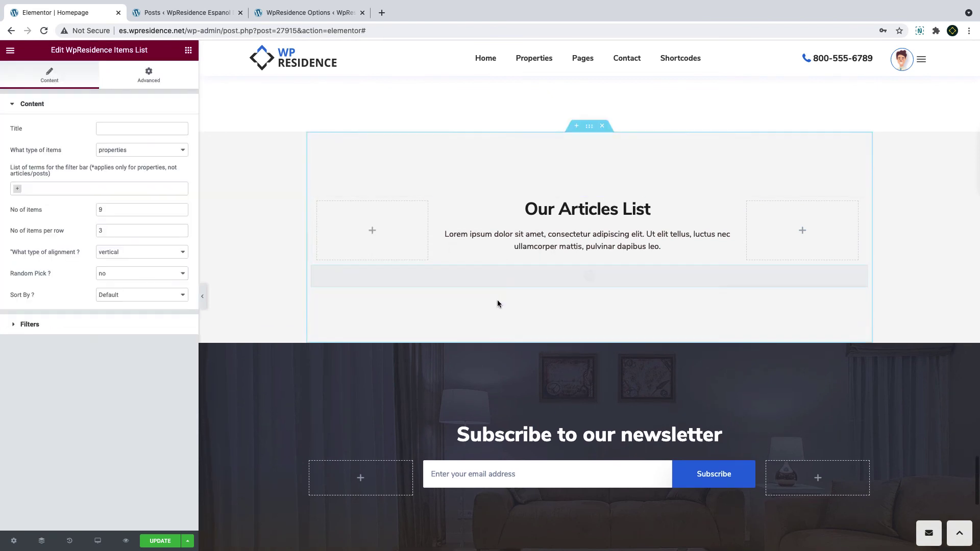
- Set the items list to show articles and limit it to 3 items
click(135, 147)
click(119, 158)
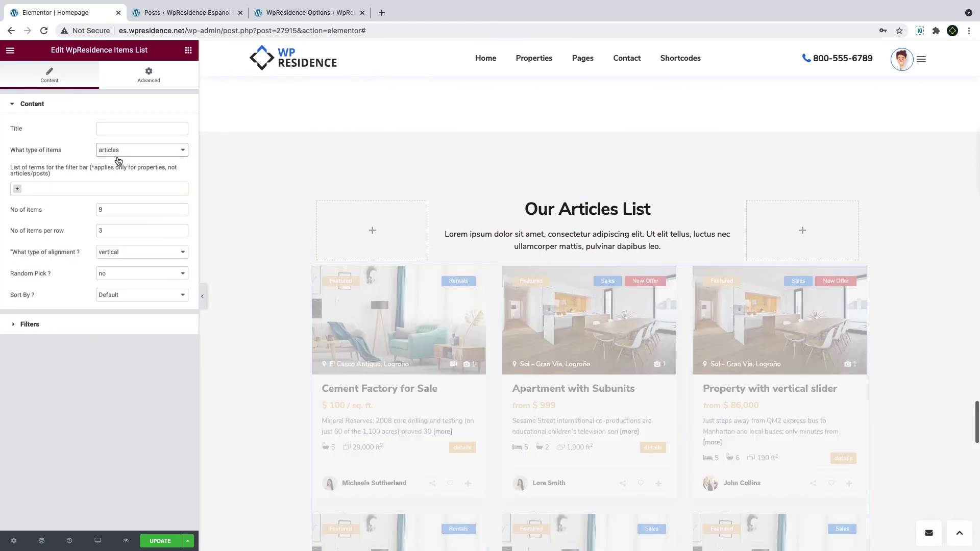
scroll(302, 294, down, 4)
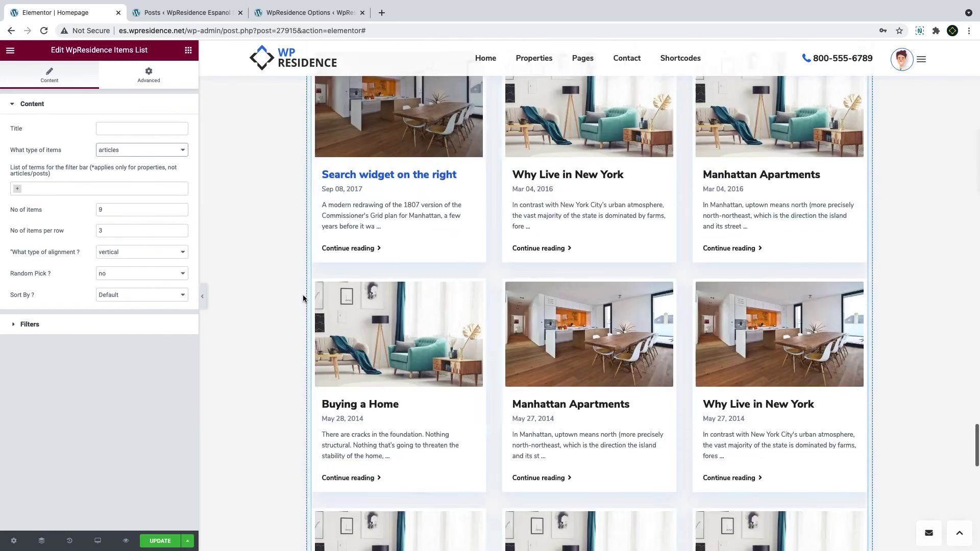
scroll(303, 299, up, 4)
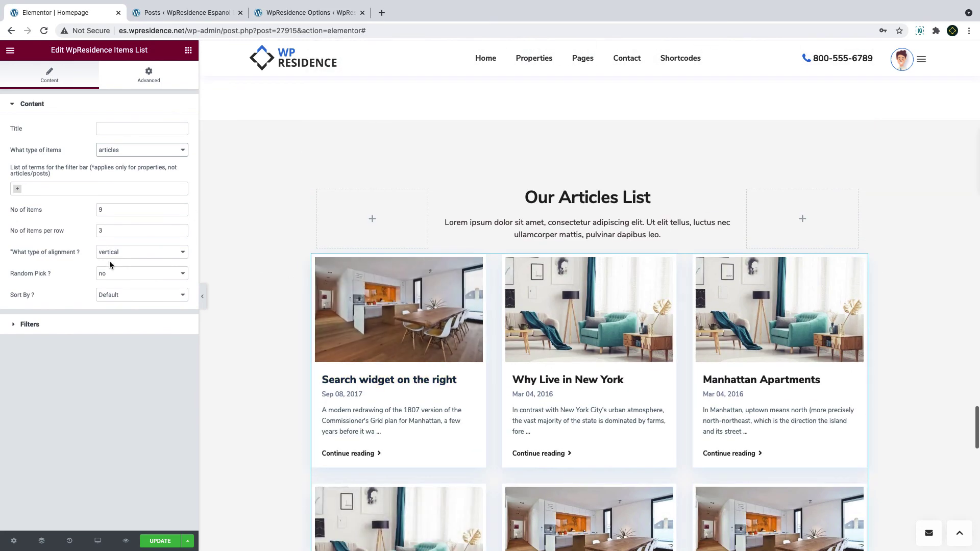
double_click(100, 210)
text(3)
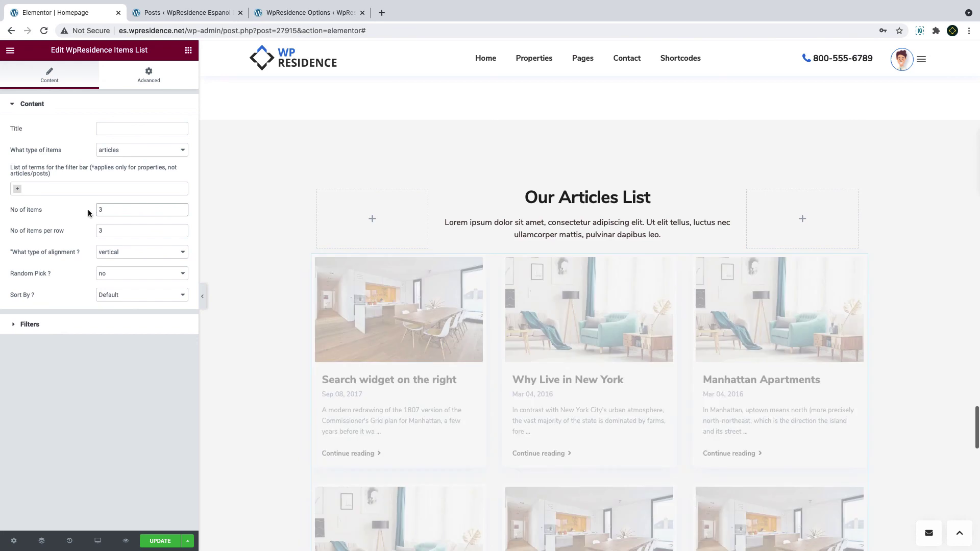
scroll(358, 321, down, 3)
click(295, 305)
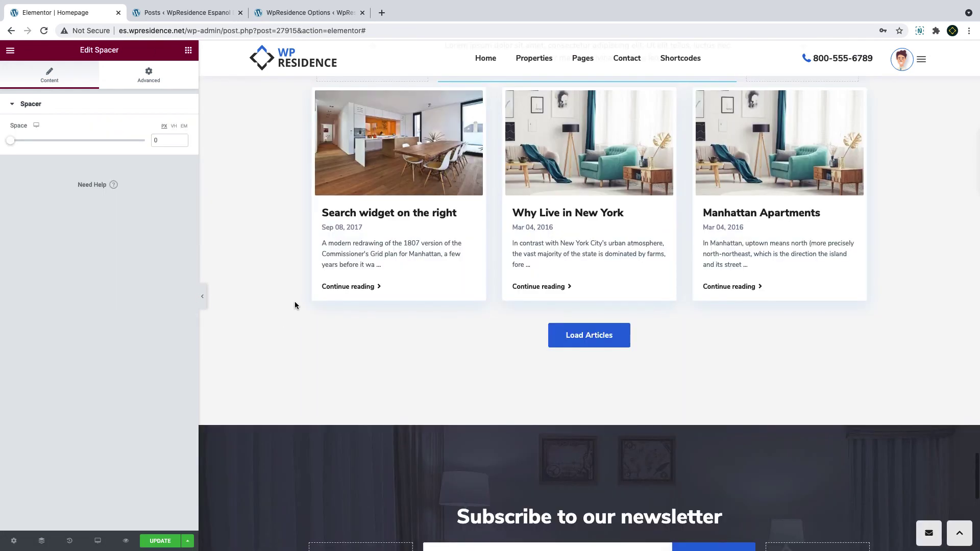
- Add a single-column section between the articles list and the newsletter, with Full Width content and Stretch Section enabled
click(575, 423)
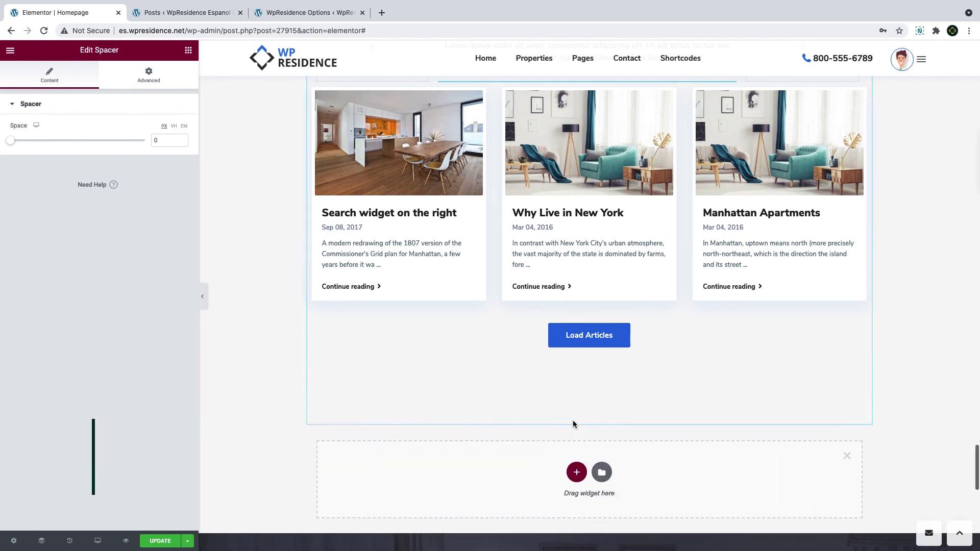
click(573, 470)
scroll(526, 413, down, 2)
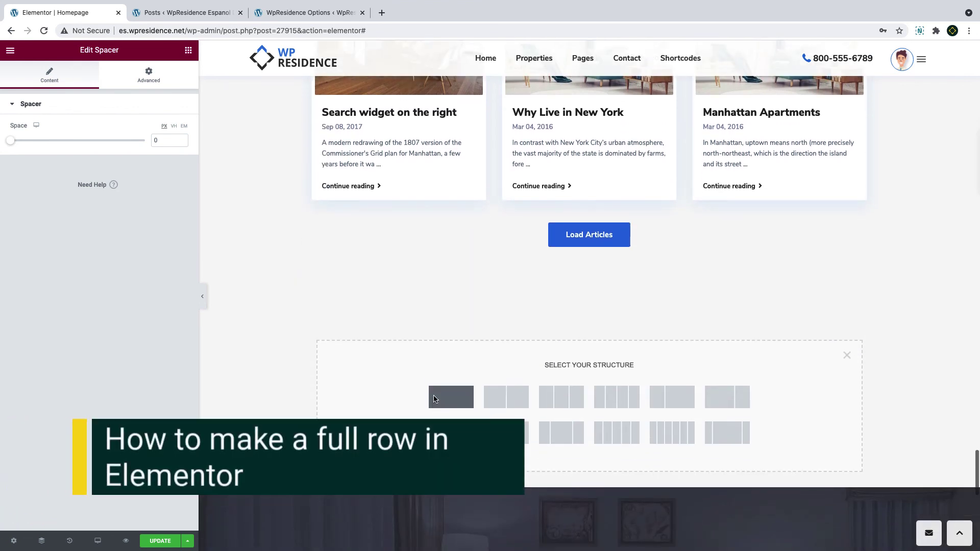
click(434, 398)
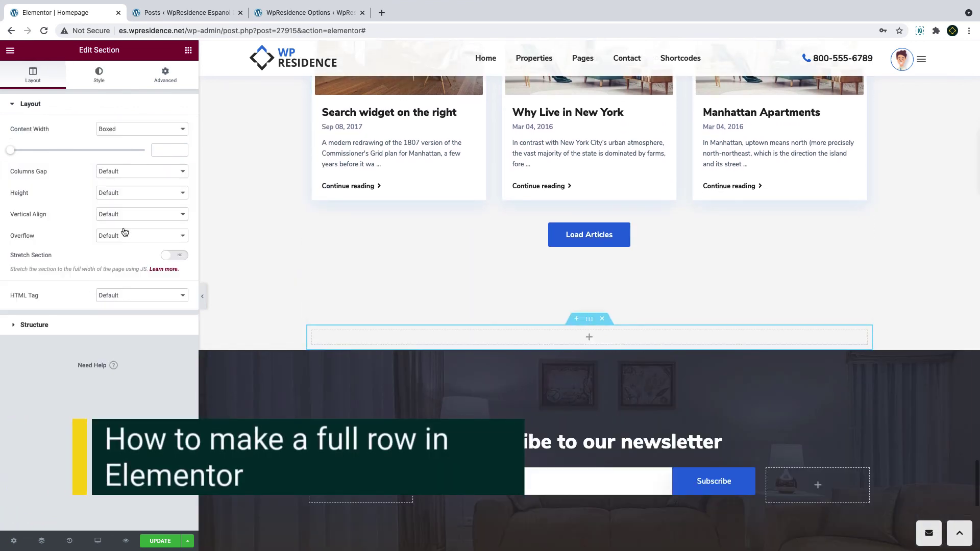
click(139, 131)
click(132, 139)
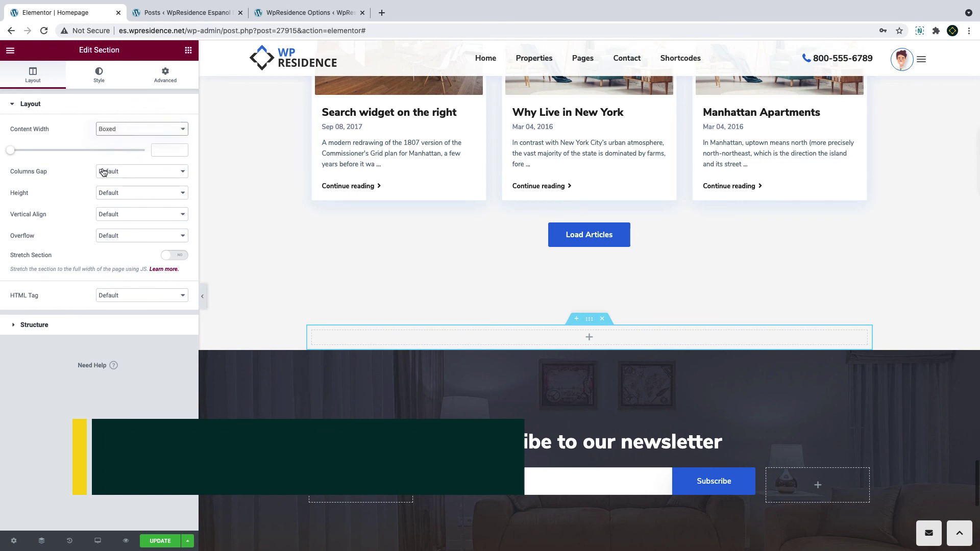
click(176, 234)
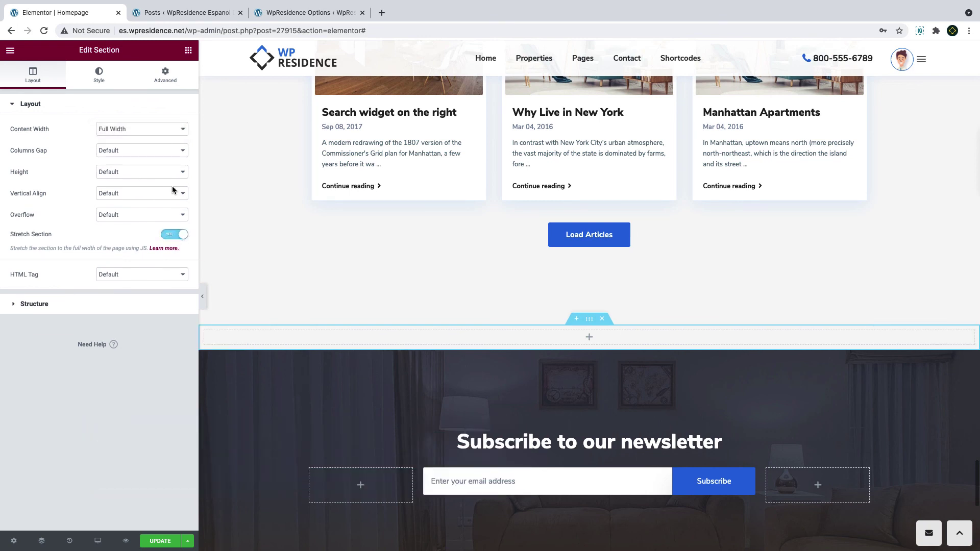
- Place a WpResidence Featured Article widget in the empty full-width section above the newsletter
click(188, 50)
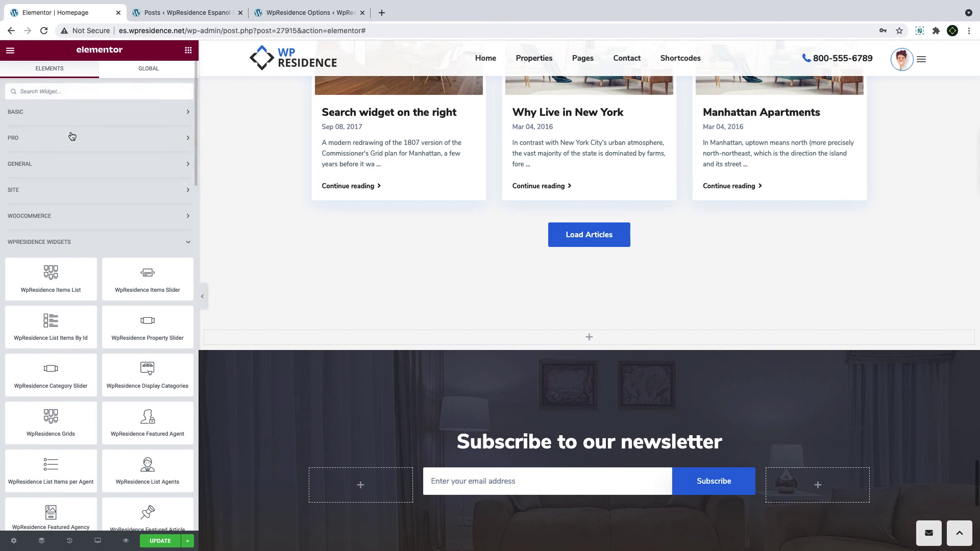
scroll(77, 276, down, 5)
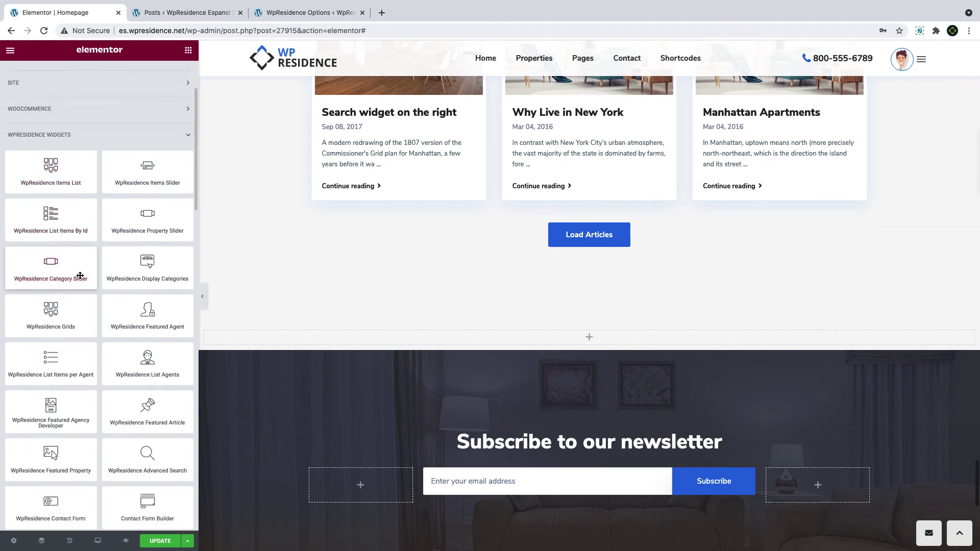
drag(147, 298, 491, 335)
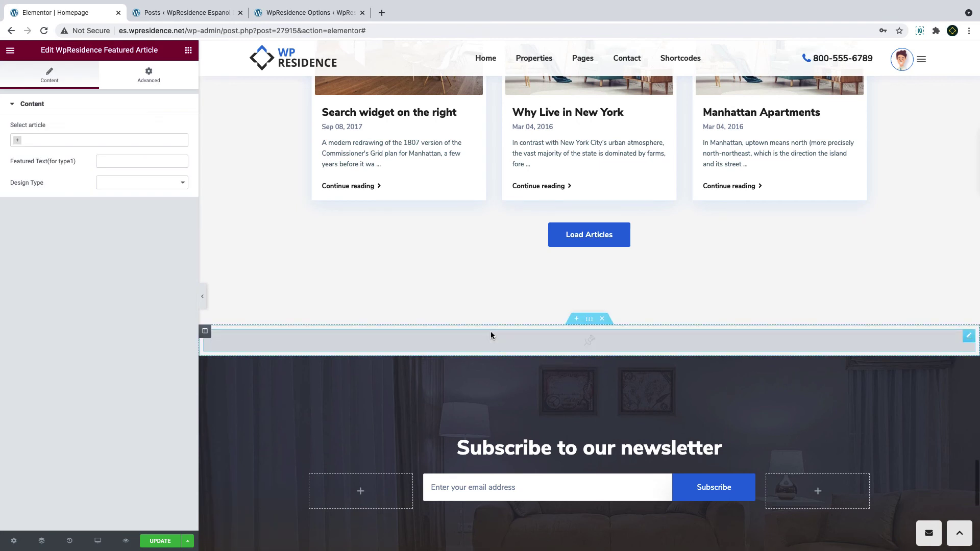
- Set the featured article to Manhattan Apartments with design type 2
click(47, 139)
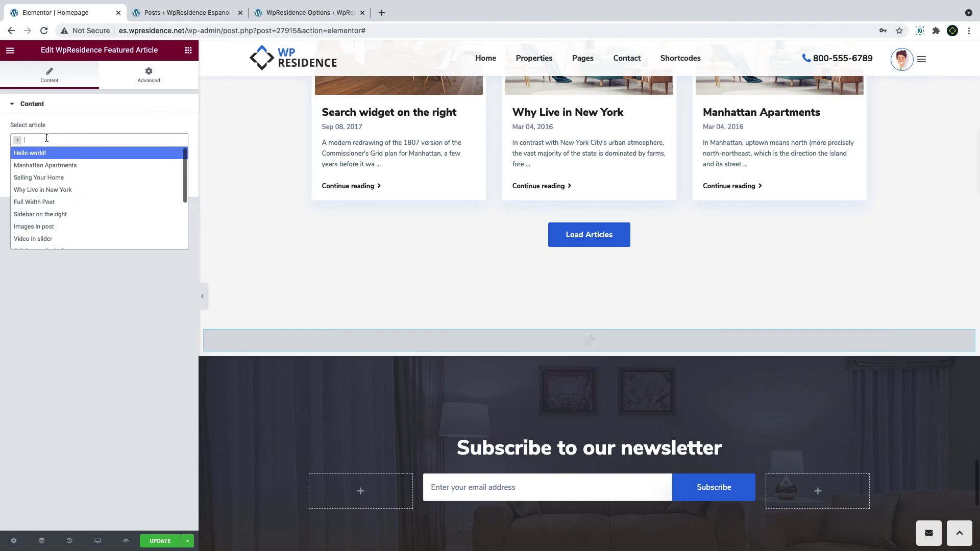
click(50, 167)
click(128, 185)
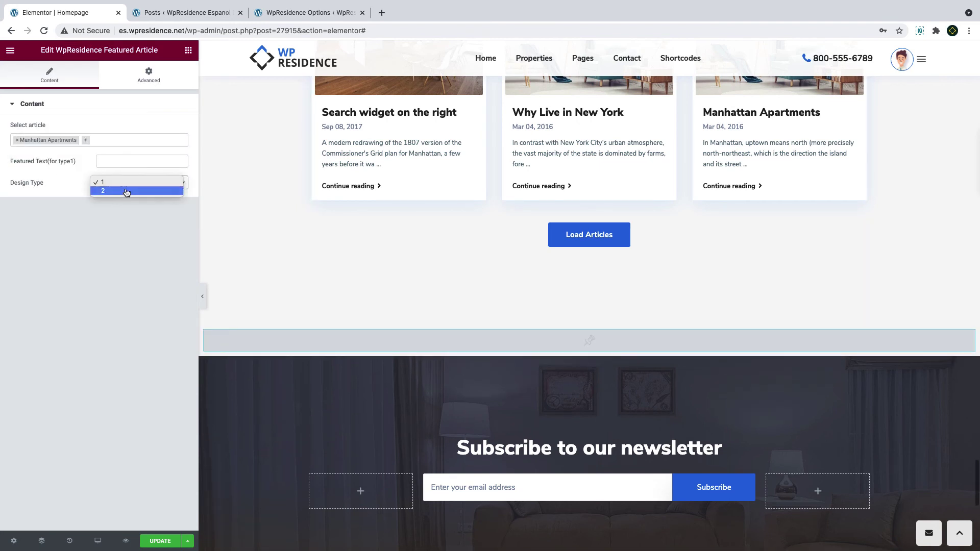
click(126, 191)
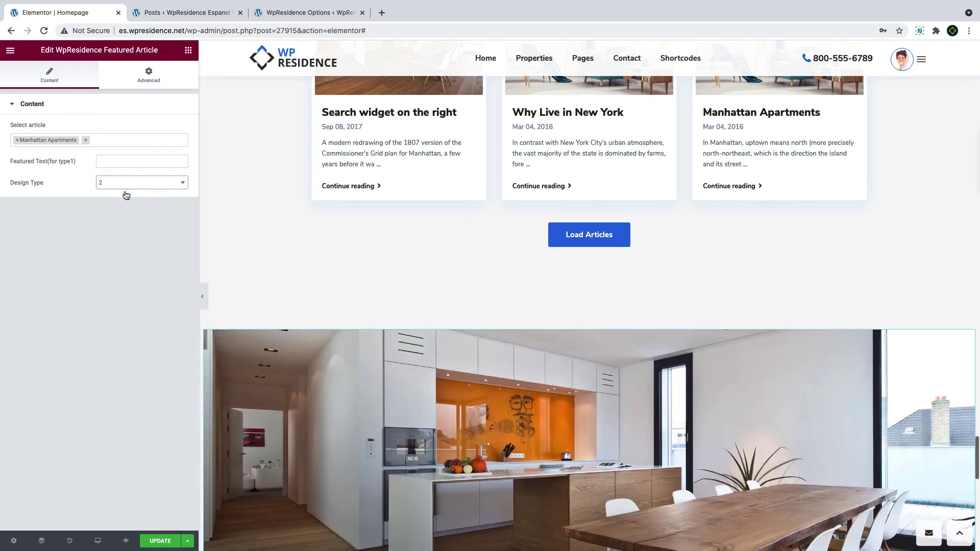
- Set the featured article section's Columns Gap to No Gap
scroll(272, 290, down, 3)
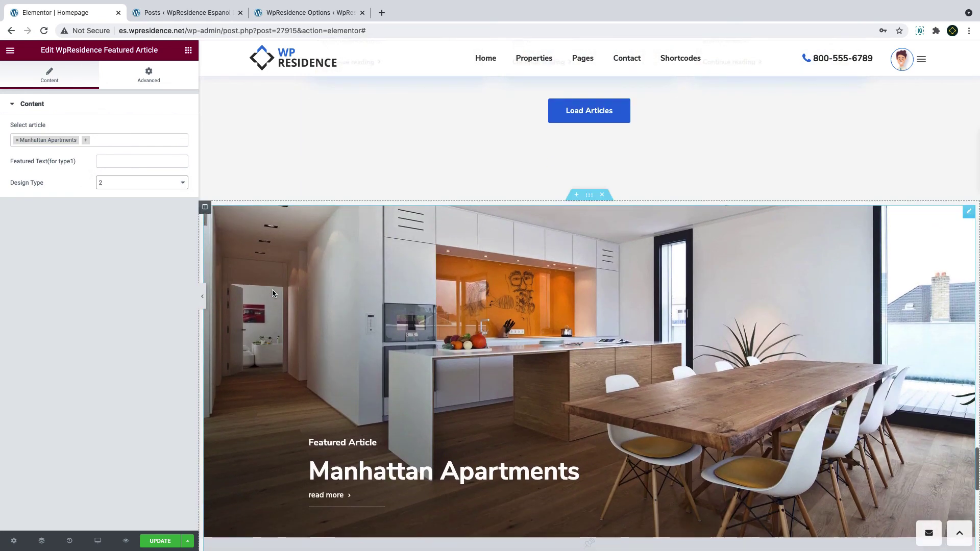
click(589, 195)
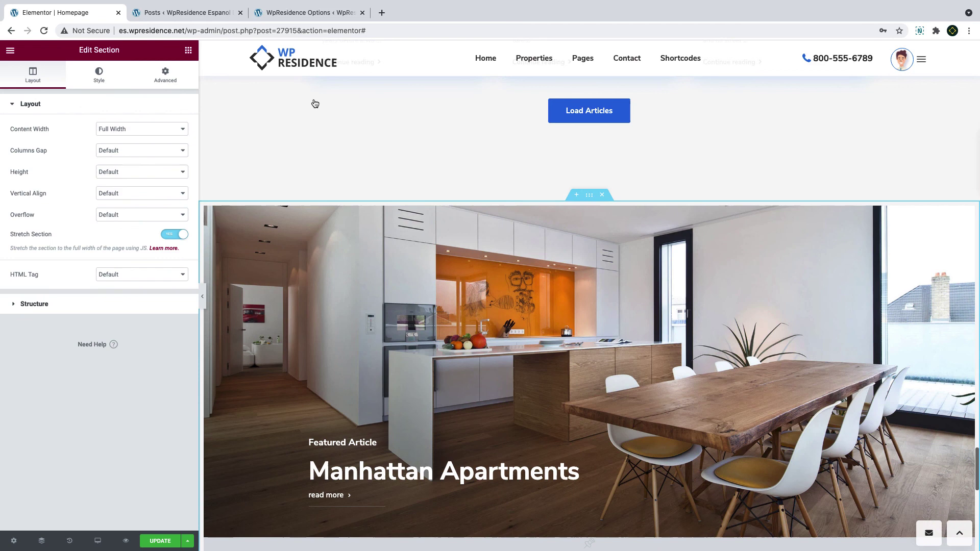
click(114, 151)
click(119, 159)
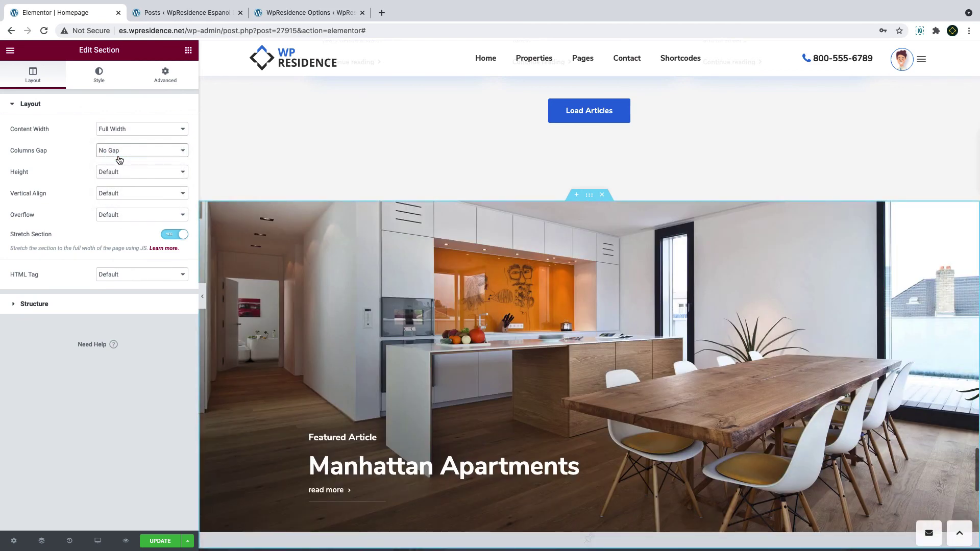
- Examine the shortcode used for the newsletter subscription form
click(381, 325)
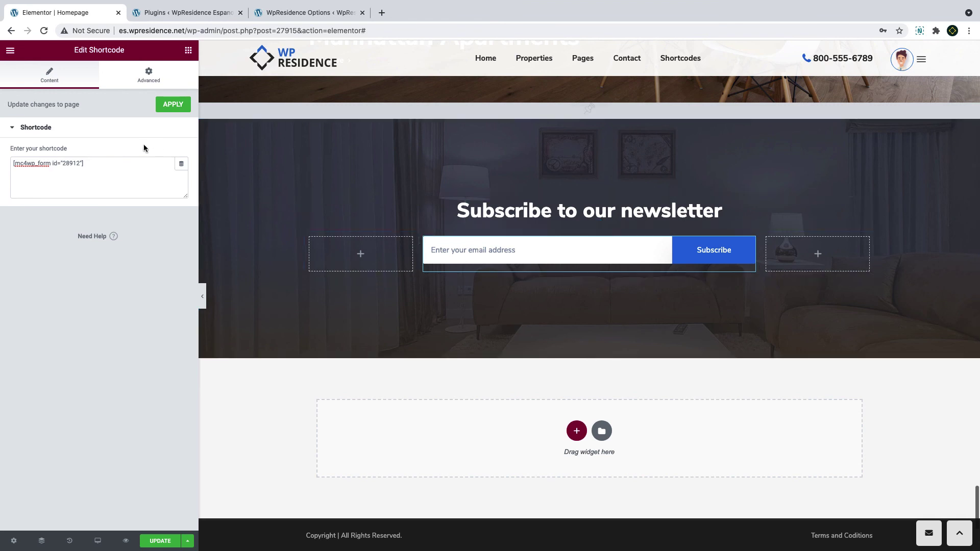
drag(85, 163, 6, 166)
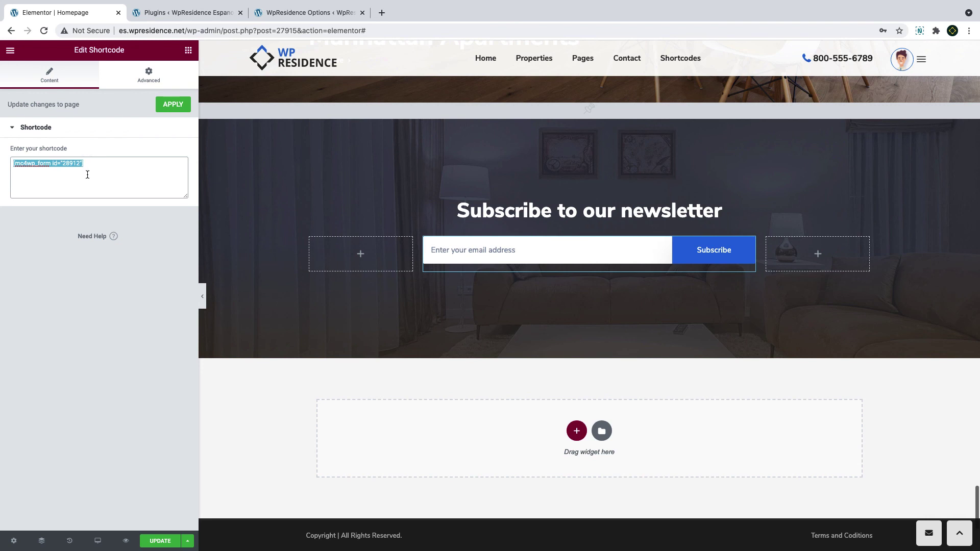
drag(84, 163, 27, 164)
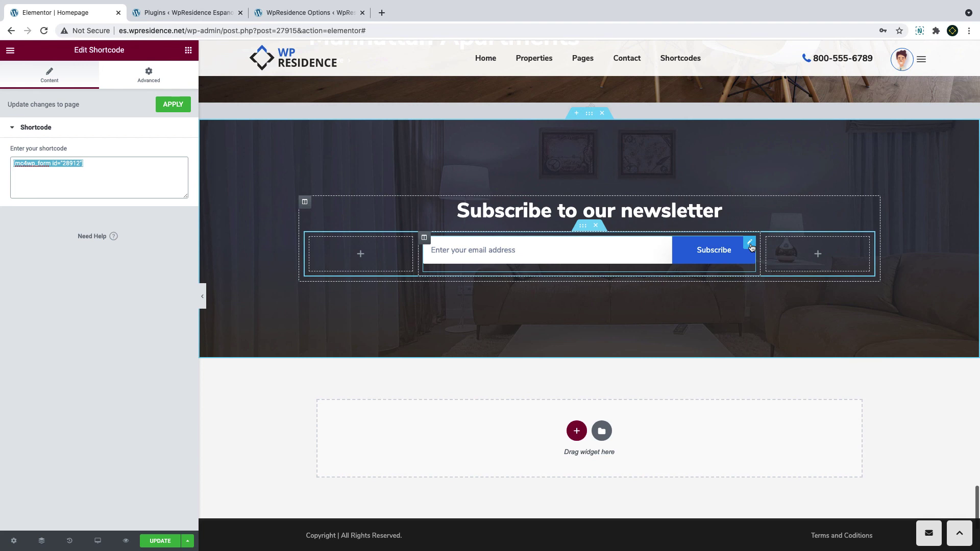
- Capitalize the last word of the newsletter heading so the title reads "Subscribe to our Newsletter"
click(679, 210)
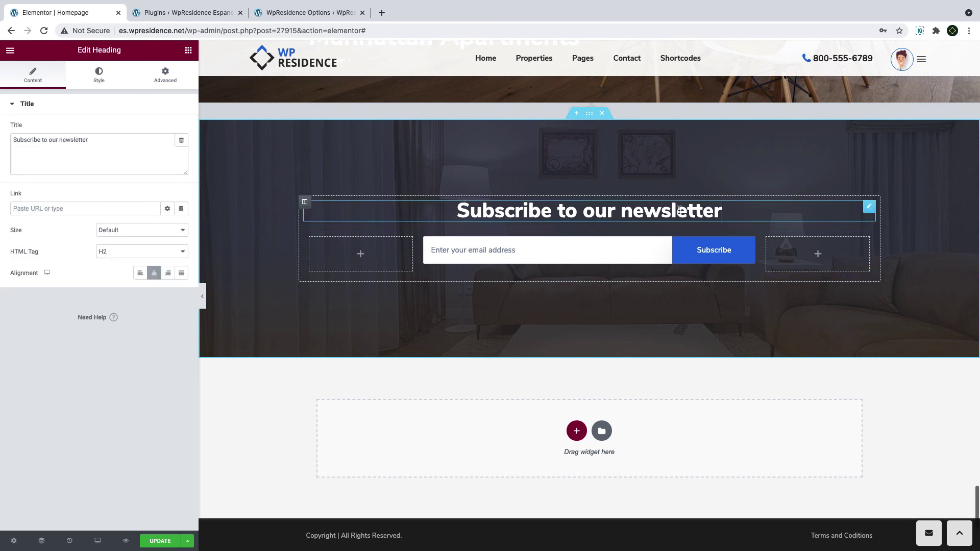
click(66, 139)
key(BackSpace)
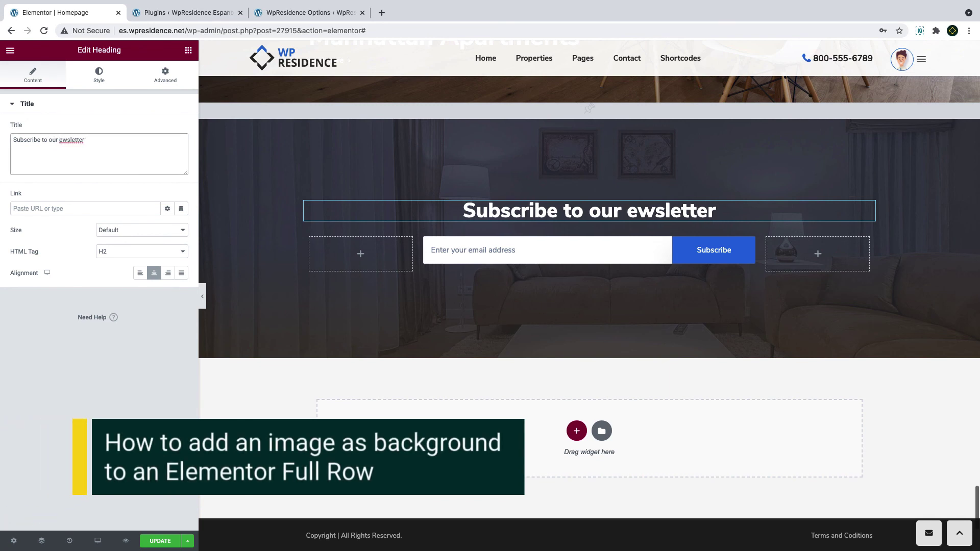
text(N)
- Replace the newsletter section's background overlay image with the pool and palm trees photo, and set its position to Center Center
click(589, 116)
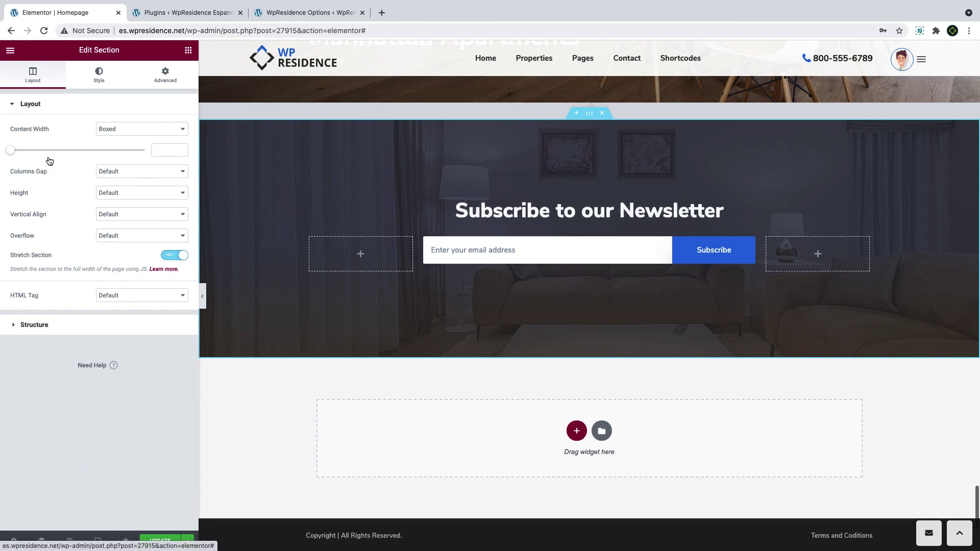
click(98, 76)
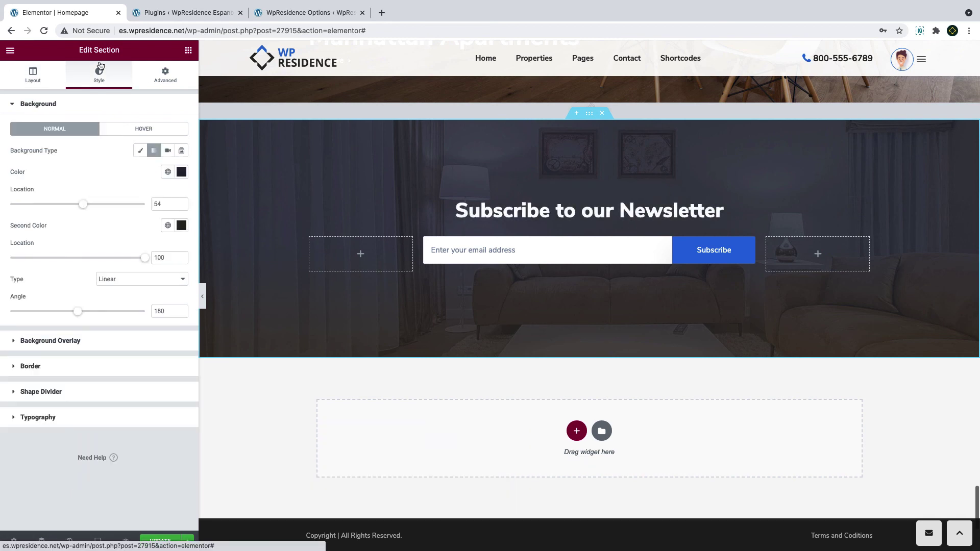
click(67, 341)
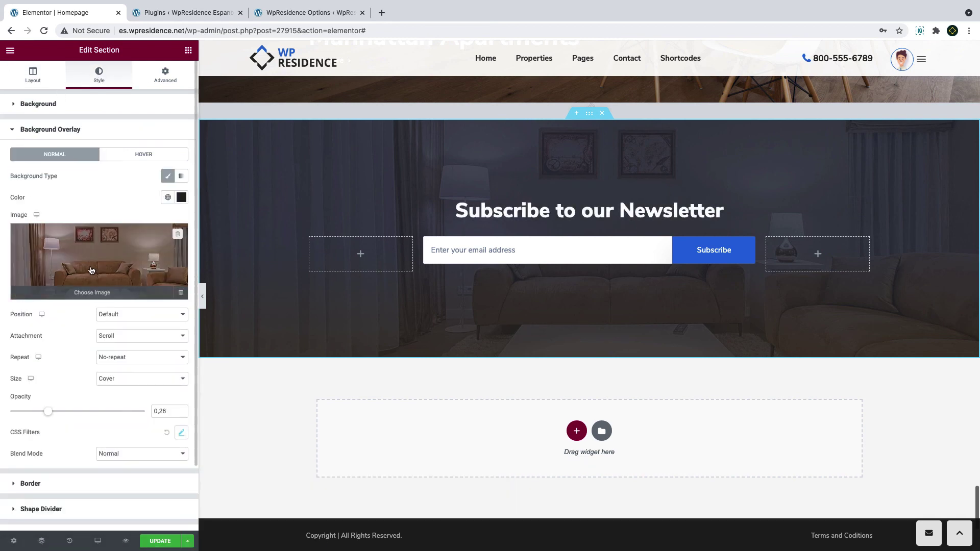
click(92, 270)
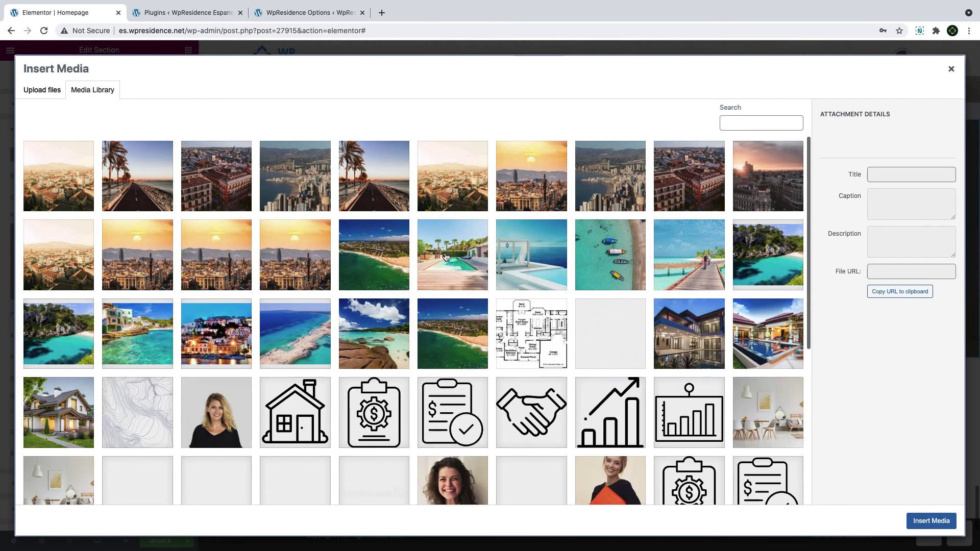
click(459, 257)
click(912, 518)
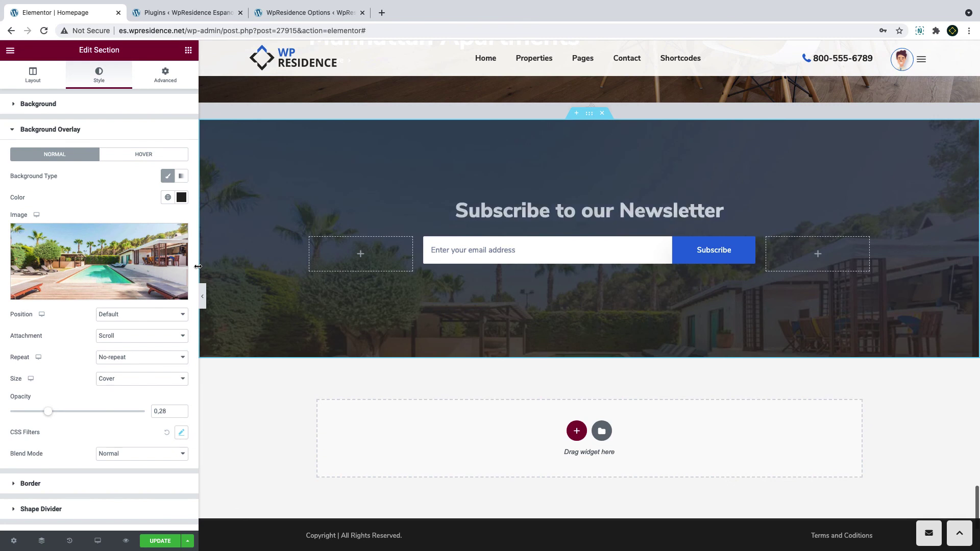
click(112, 318)
click(117, 324)
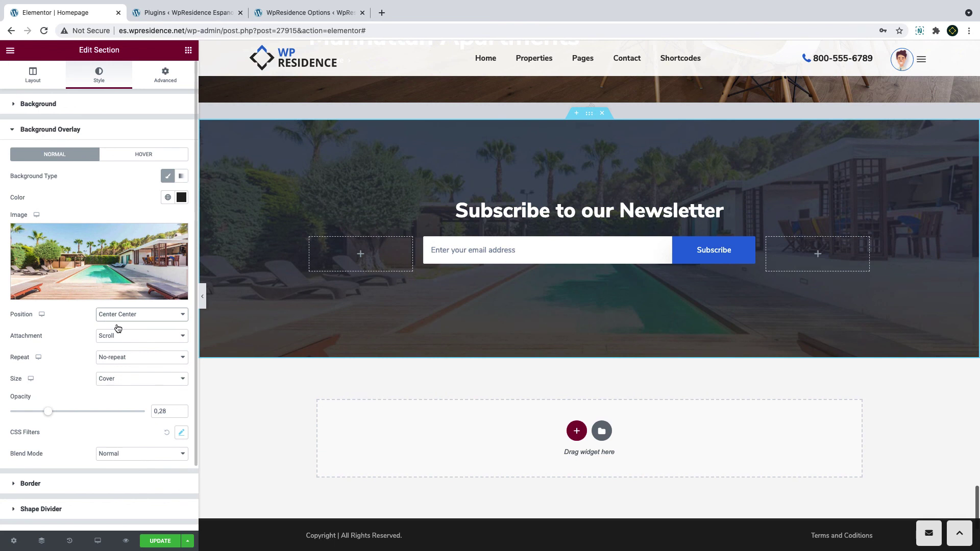
- Check the newsletter section's gradient background colors without changing them, and save the page update
click(64, 104)
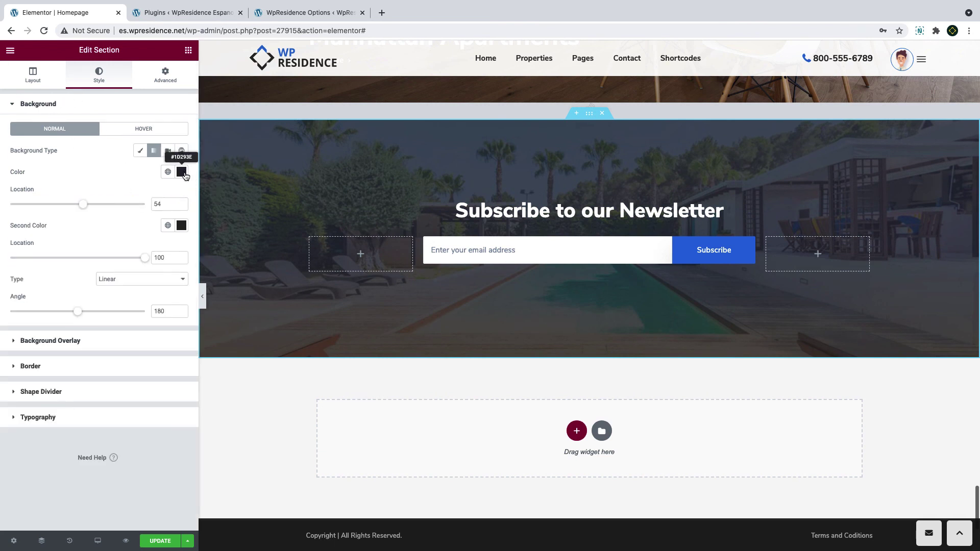
click(181, 225)
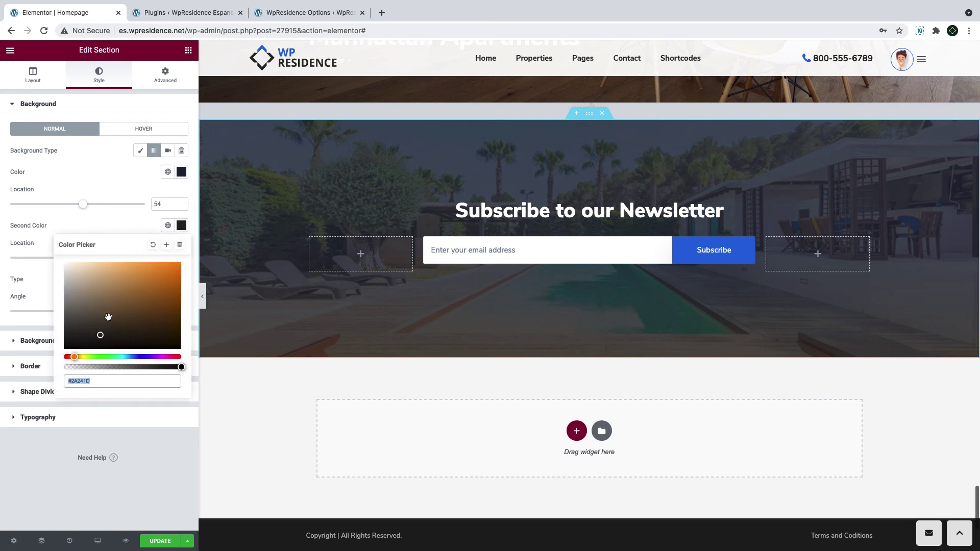
click(112, 214)
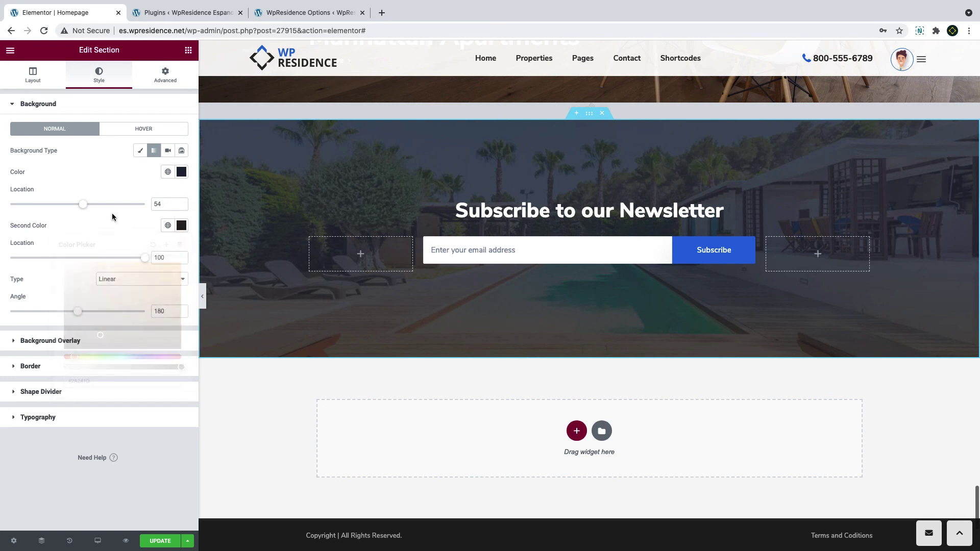
click(155, 541)
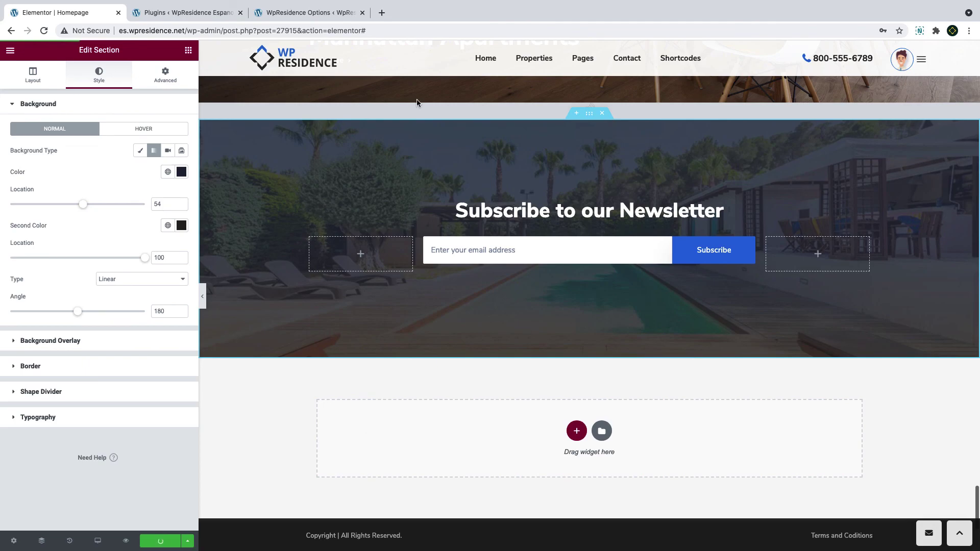